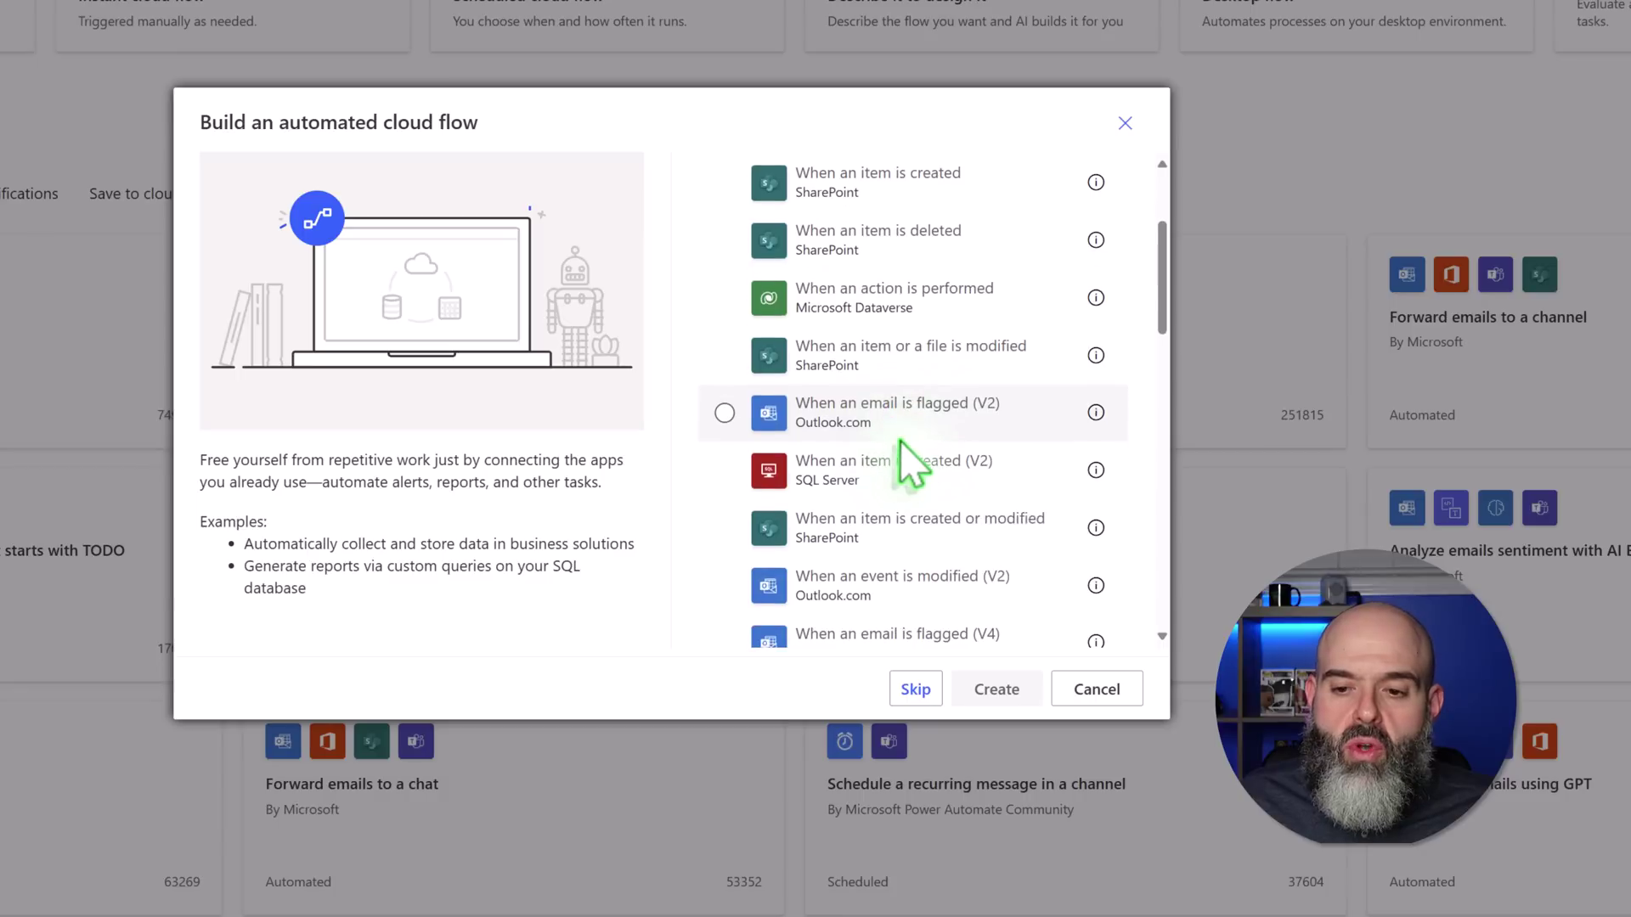
Create the automated cloud flow with the Office 365 Outlook trigger for when an event is added, updated or deleted (V3)
scroll(976, 437, "down", 5)
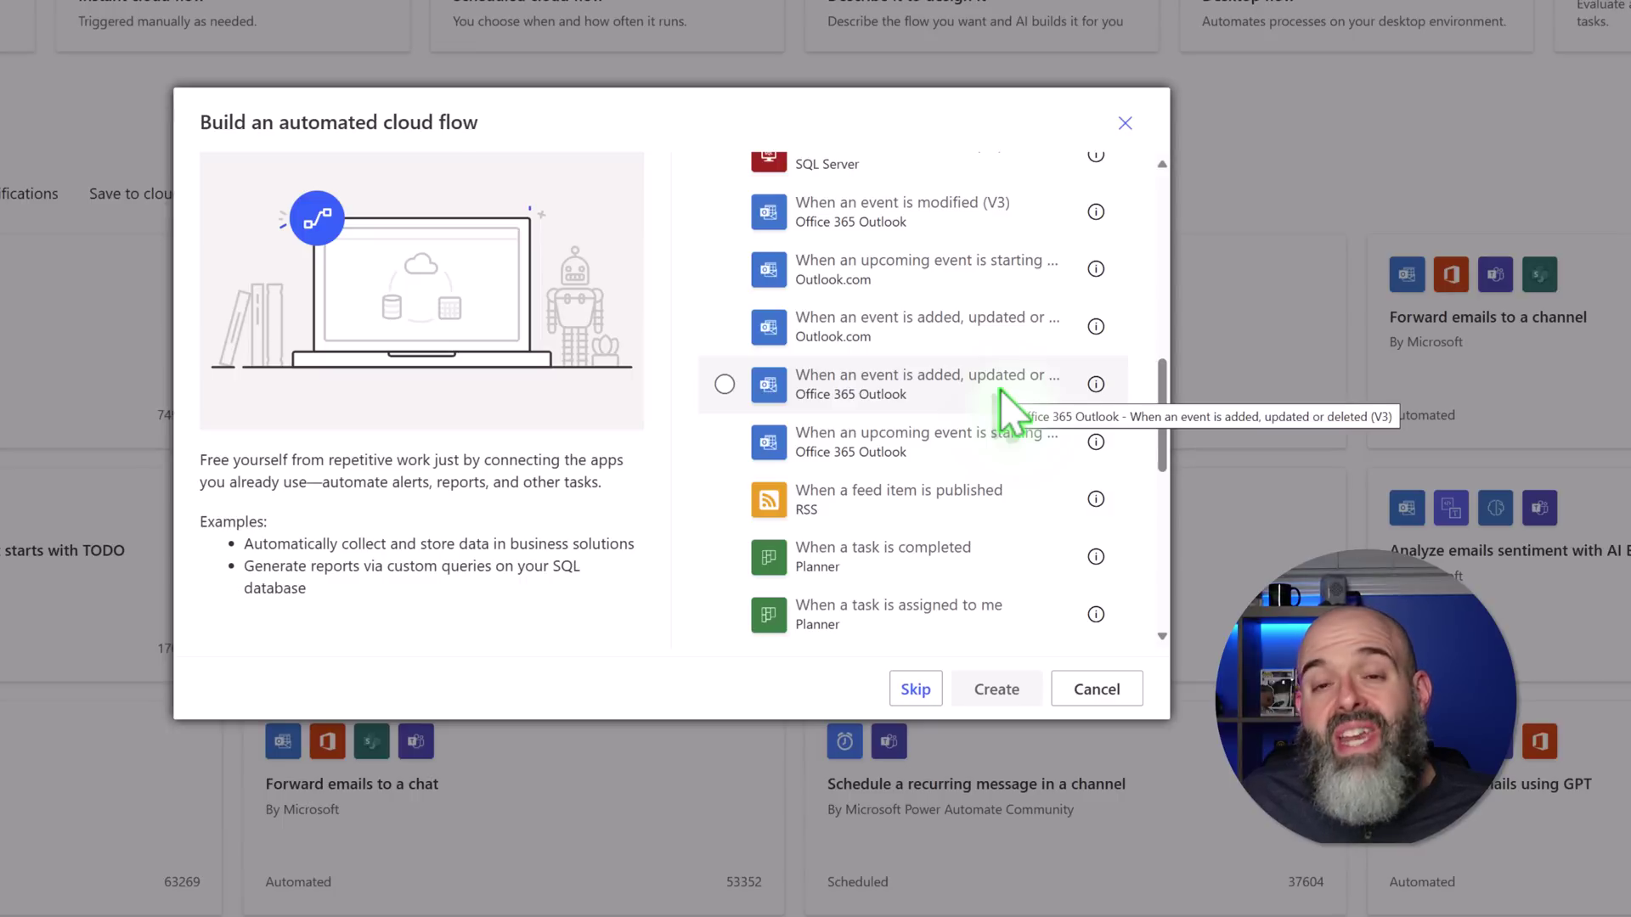
left_click(1004, 393)
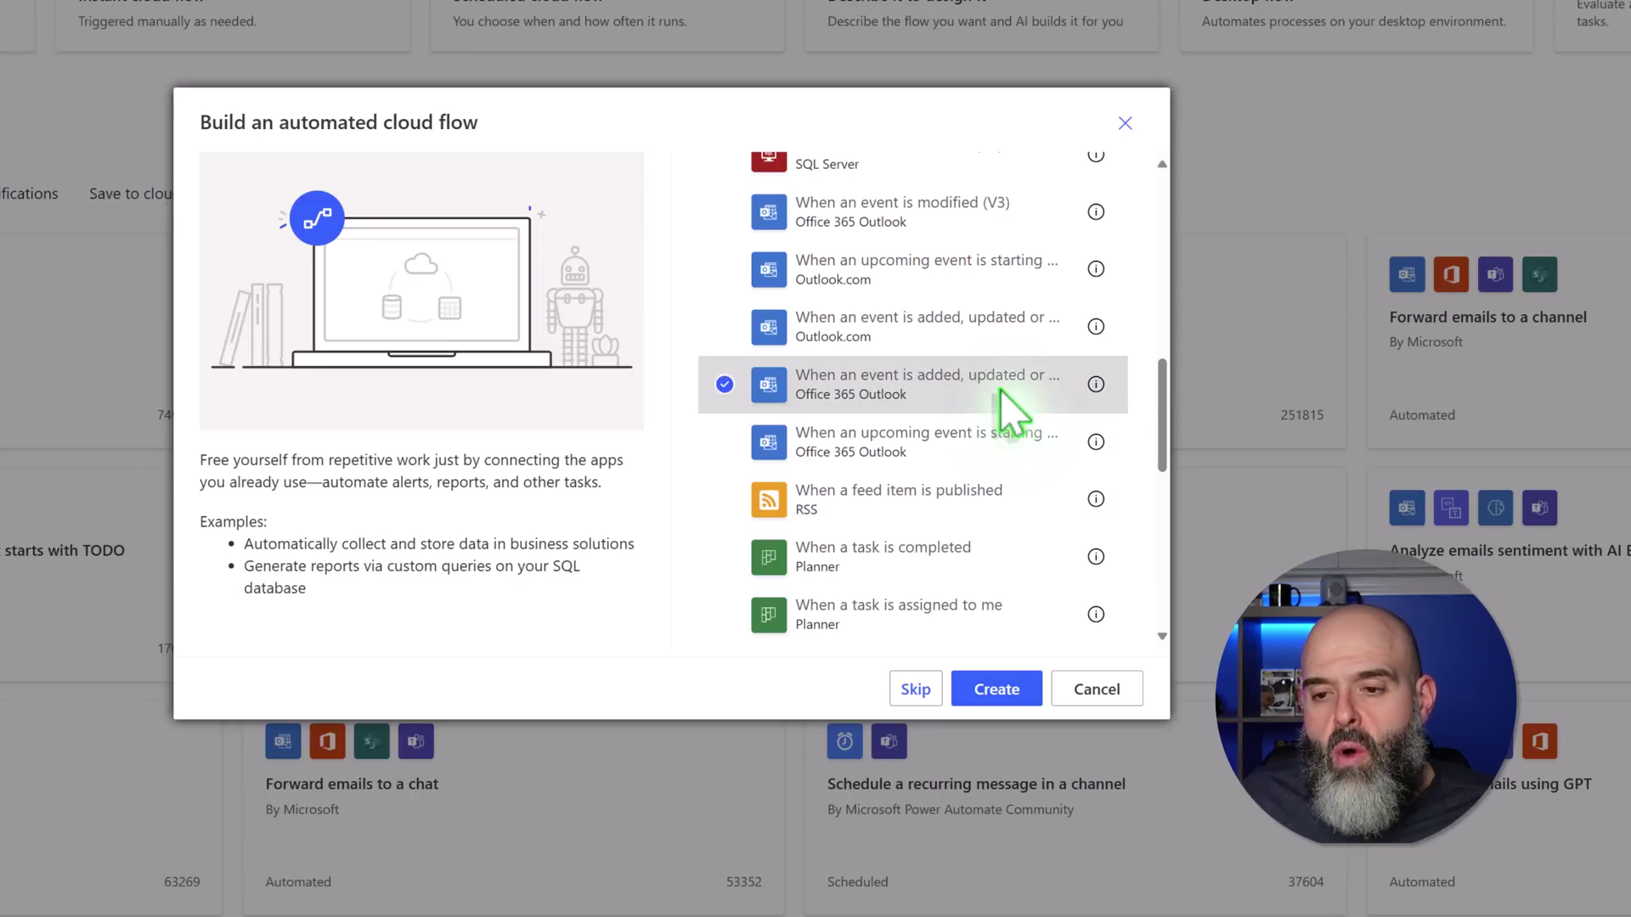
left_click(1026, 692)
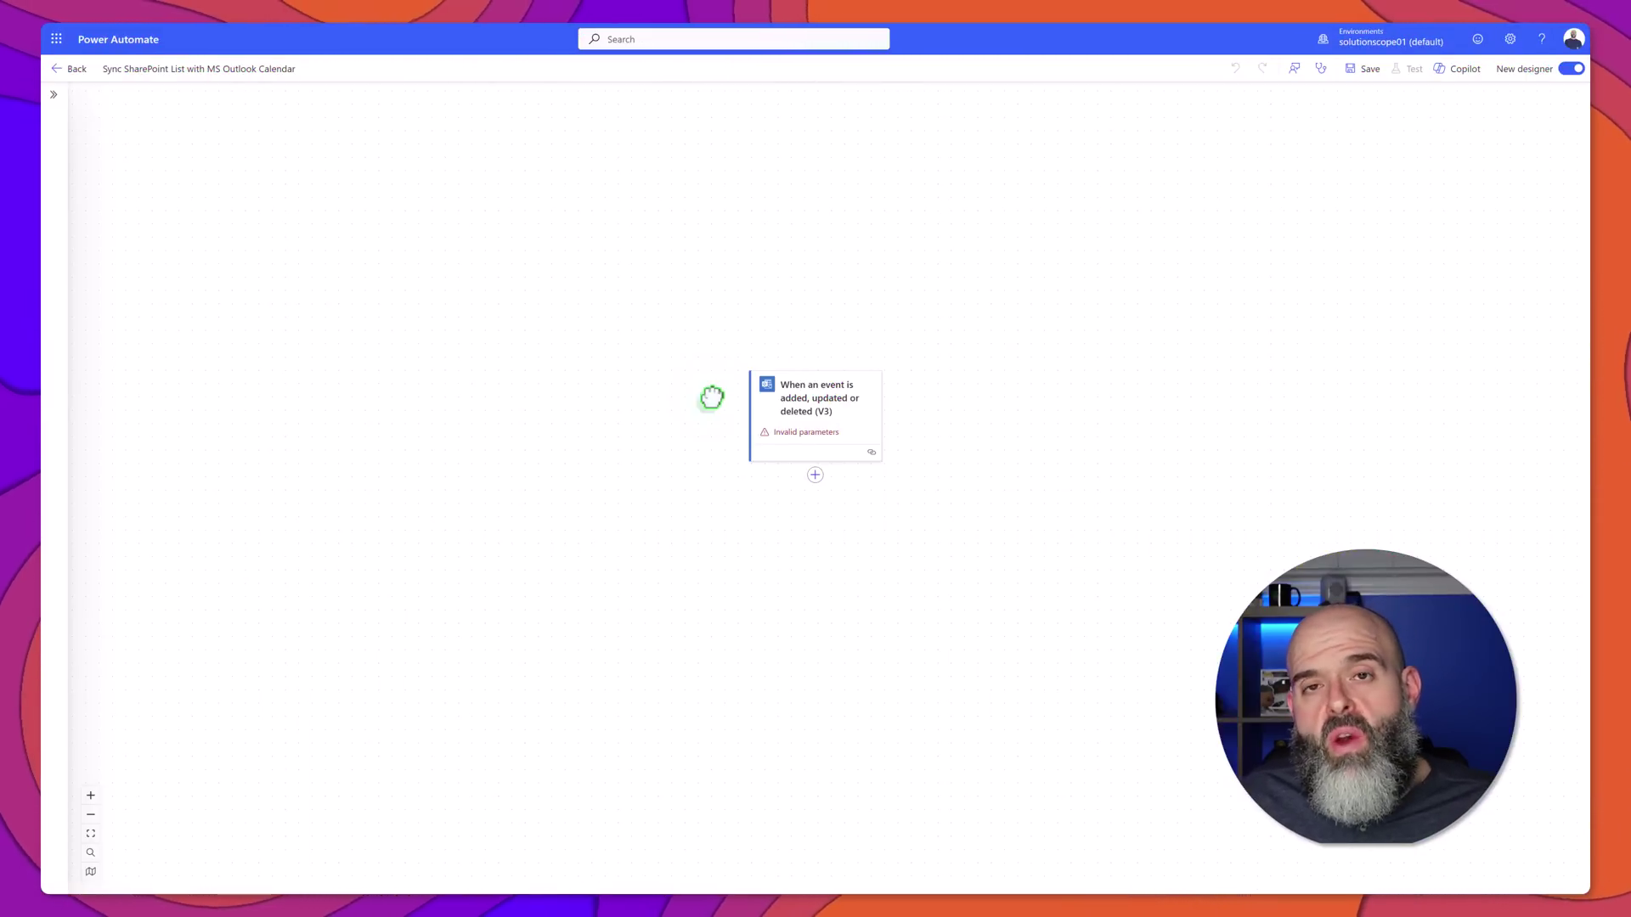
Set the trigger's calendar id to Calendar
left_click(789, 397)
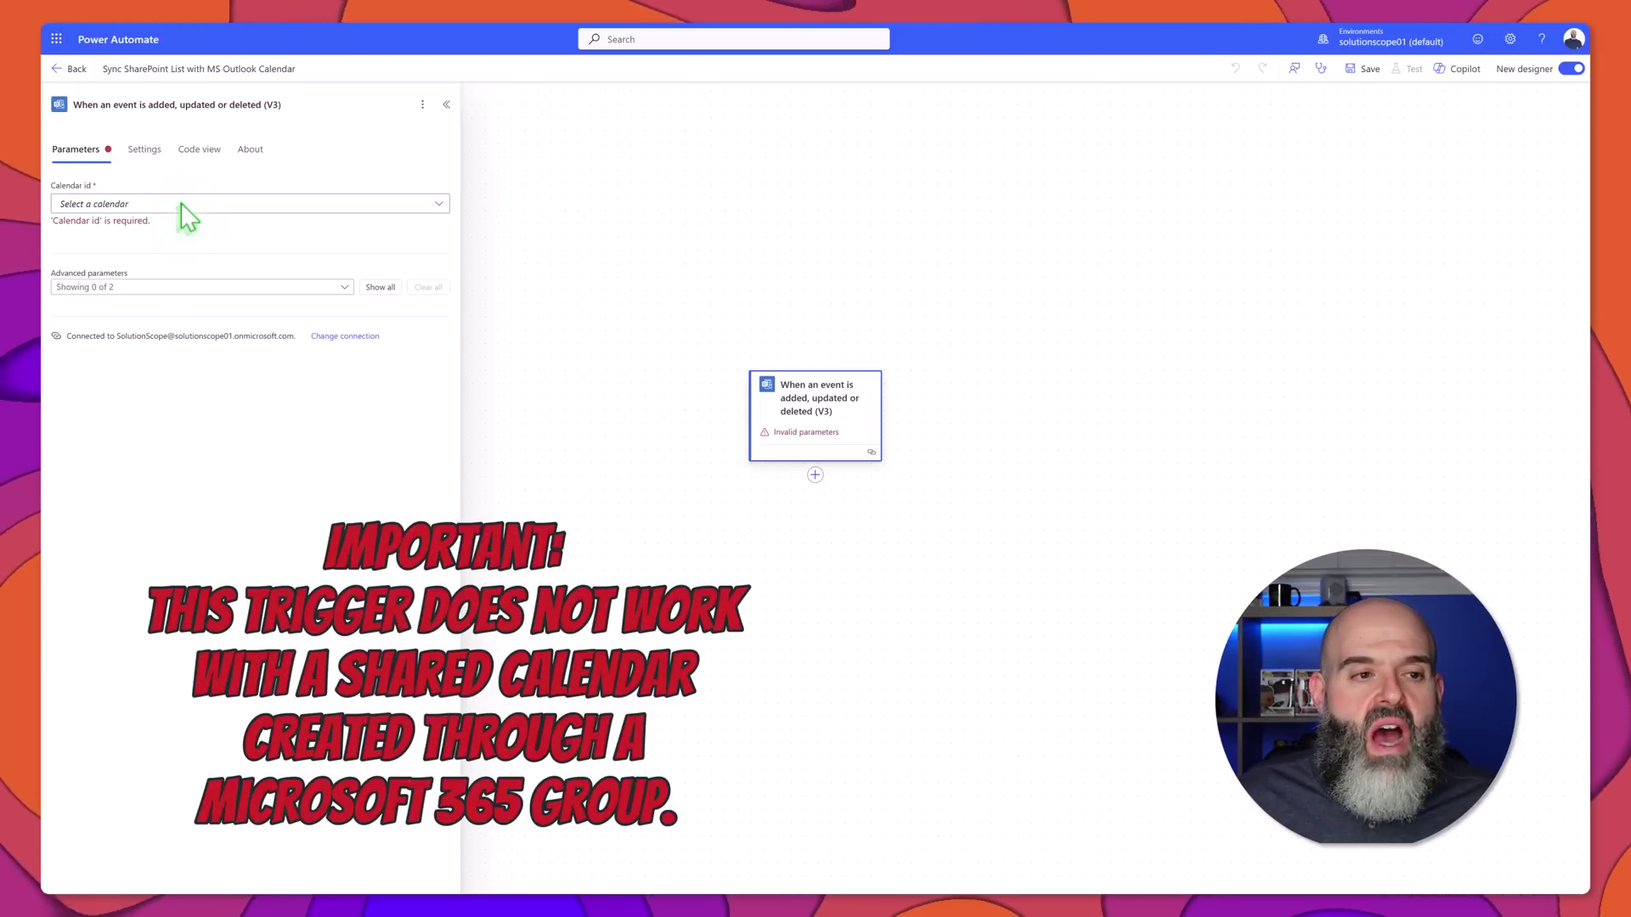
left_click(181, 206)
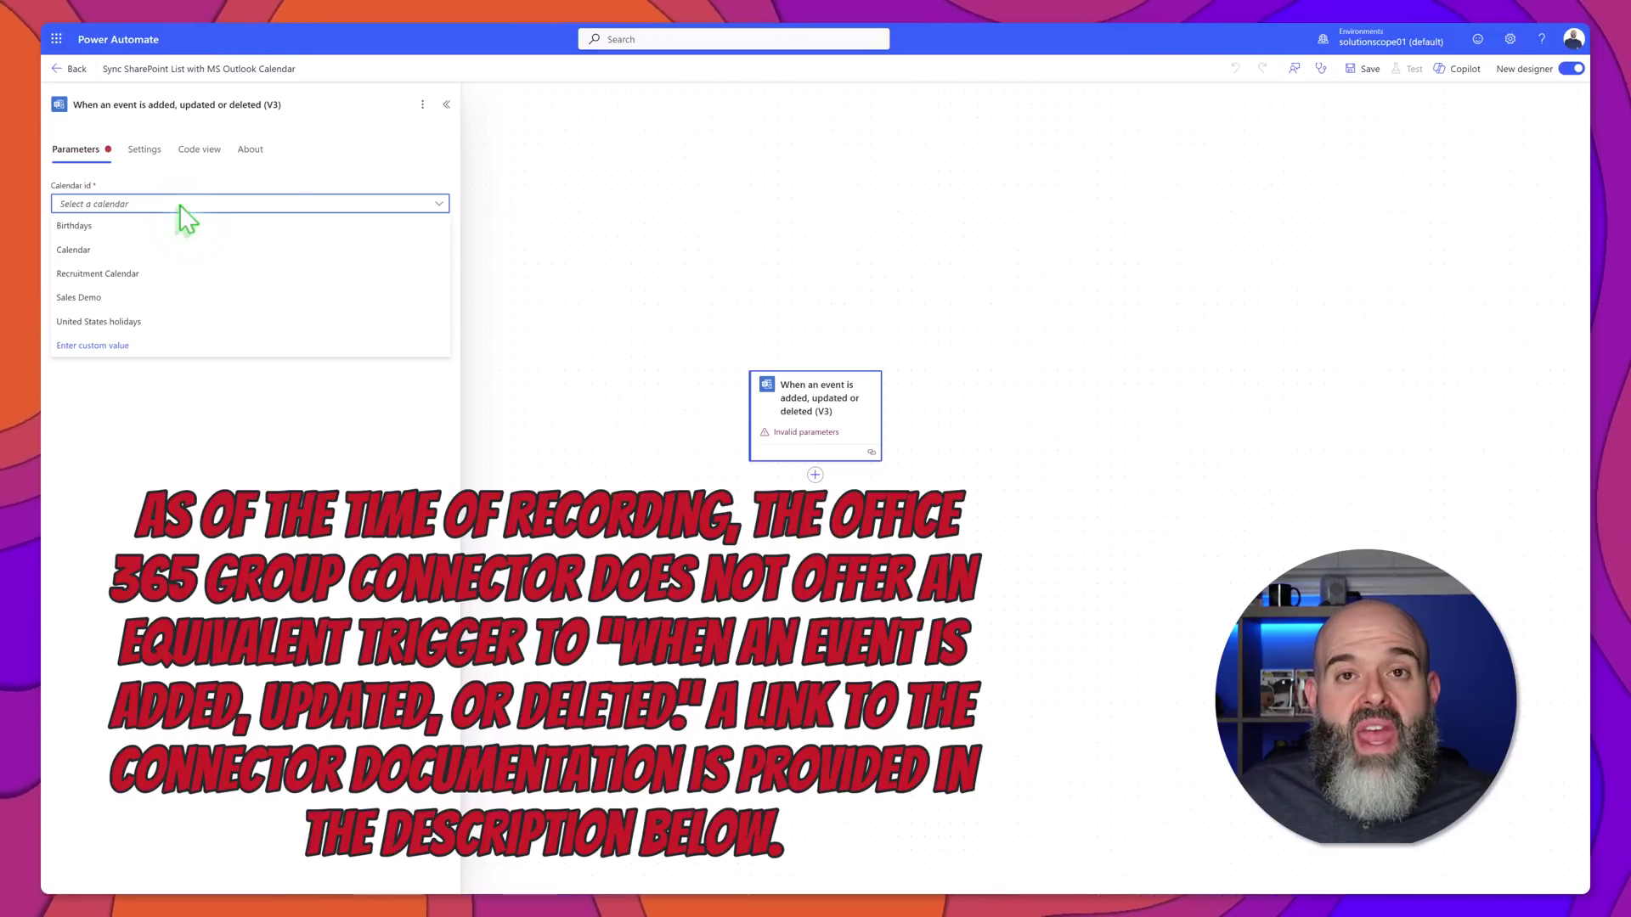
left_click(83, 249)
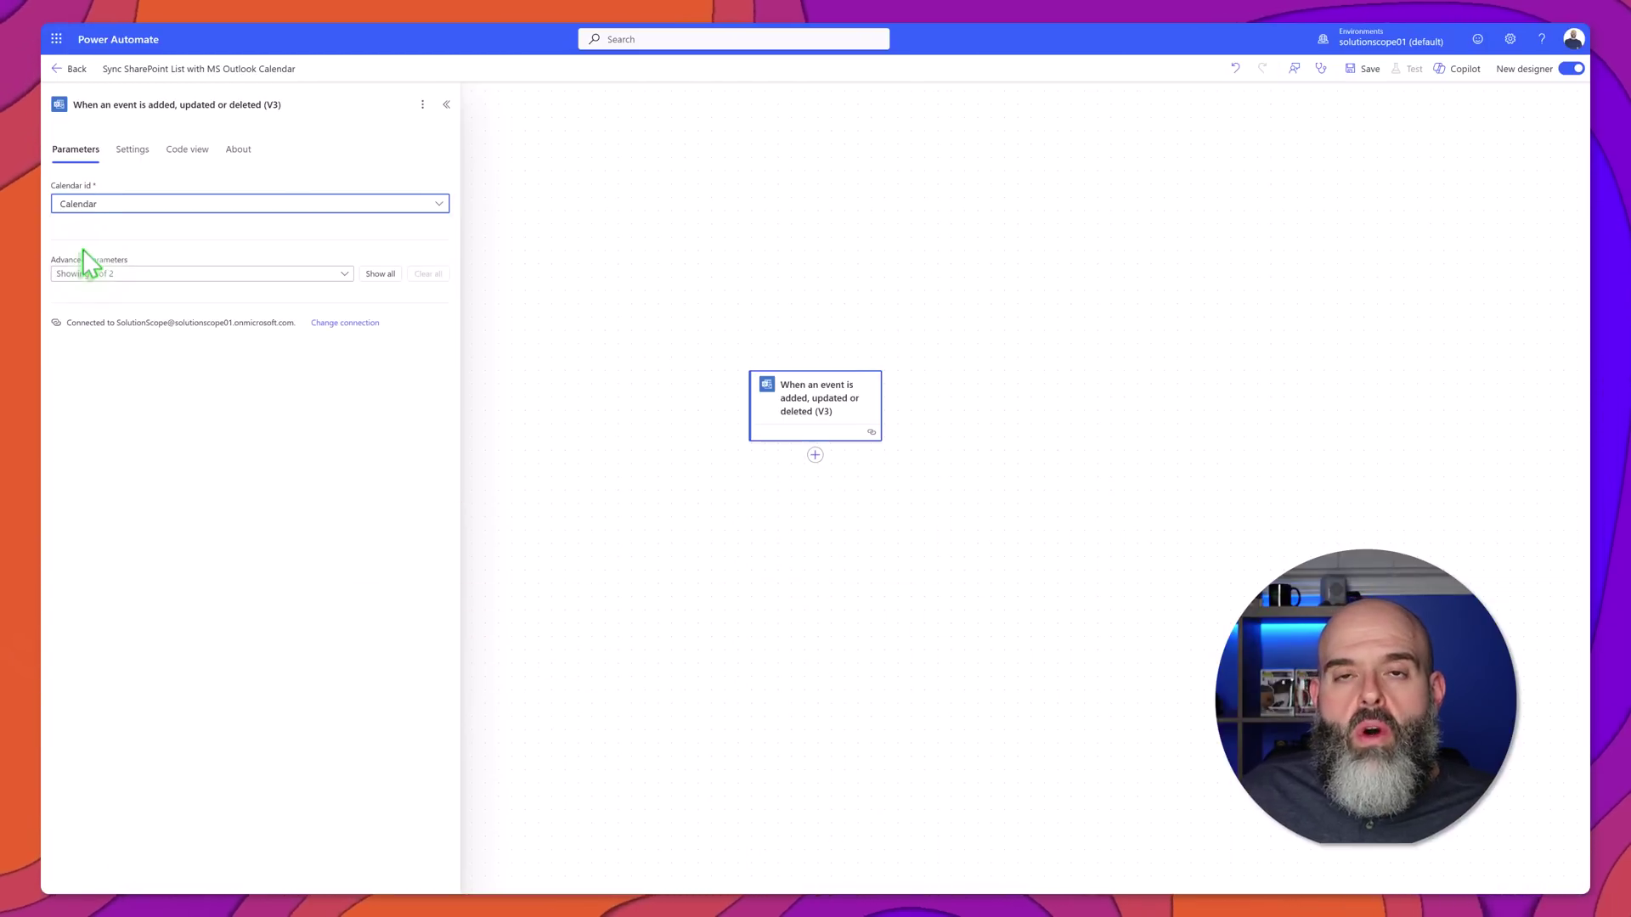
Add a Control Switch action directly below the Outlook event trigger
left_click(815, 455)
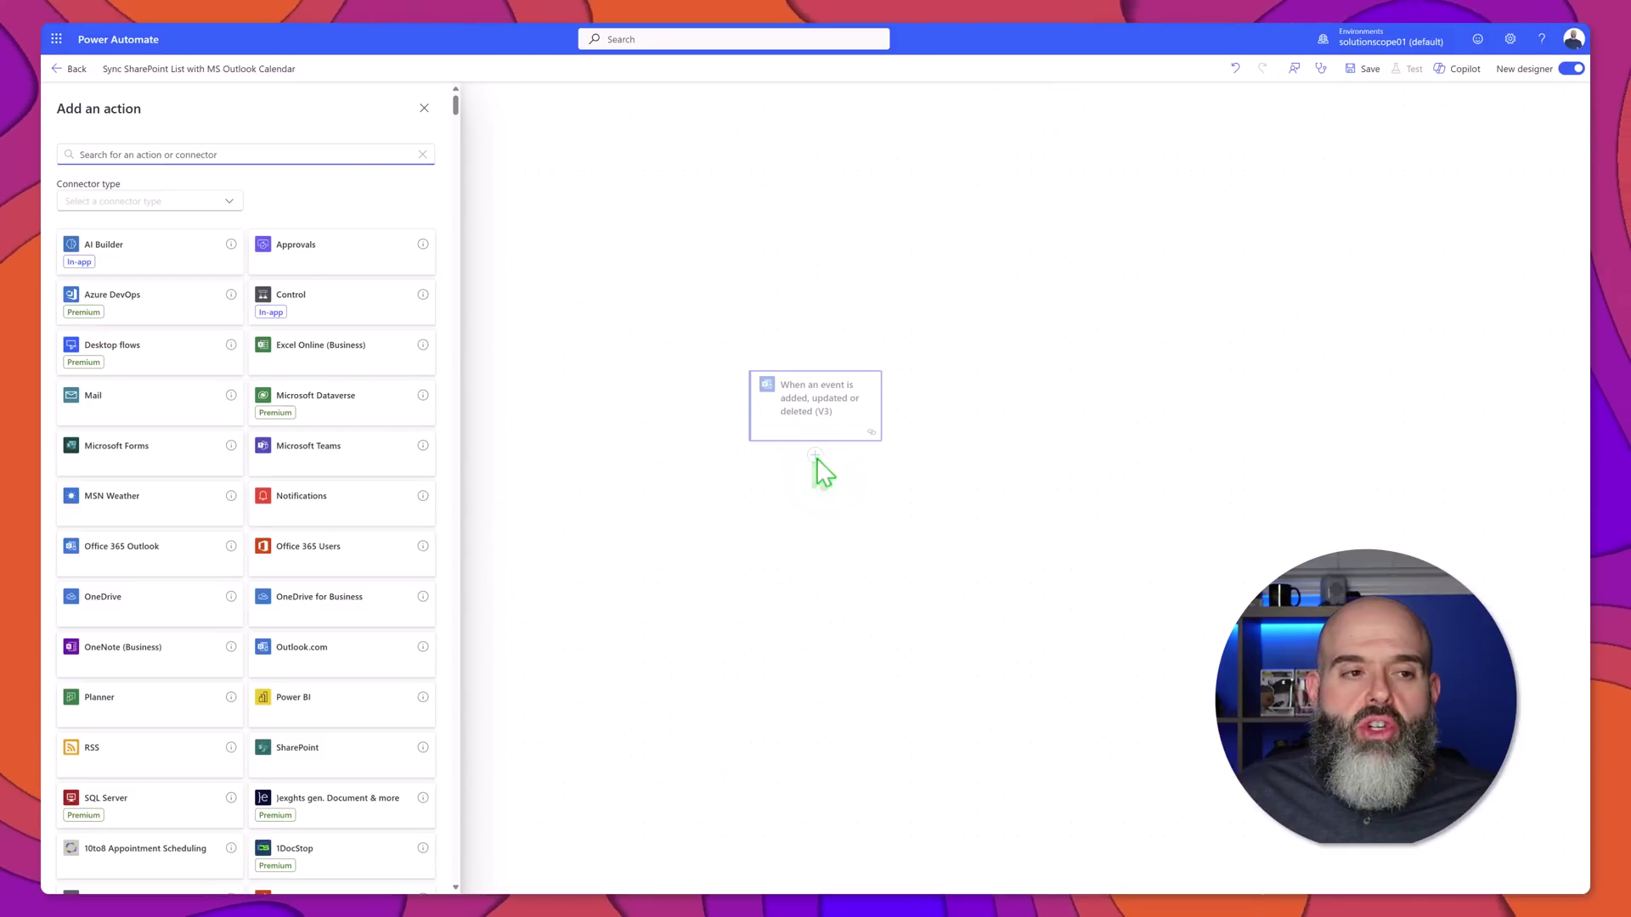
type("Switch")
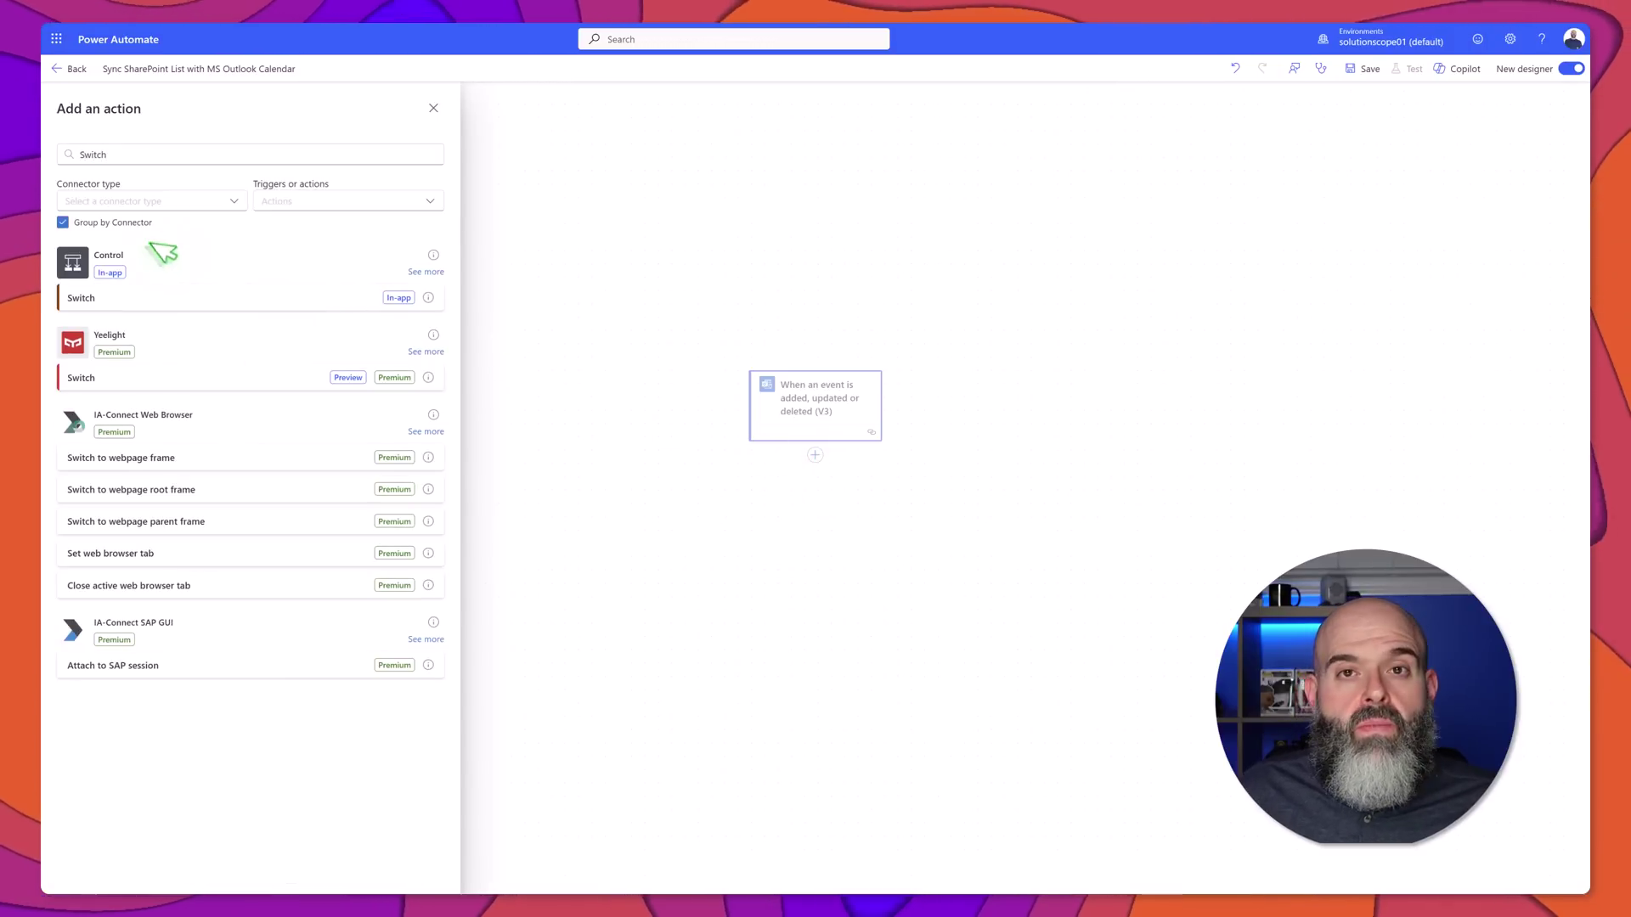
left_click(354, 296)
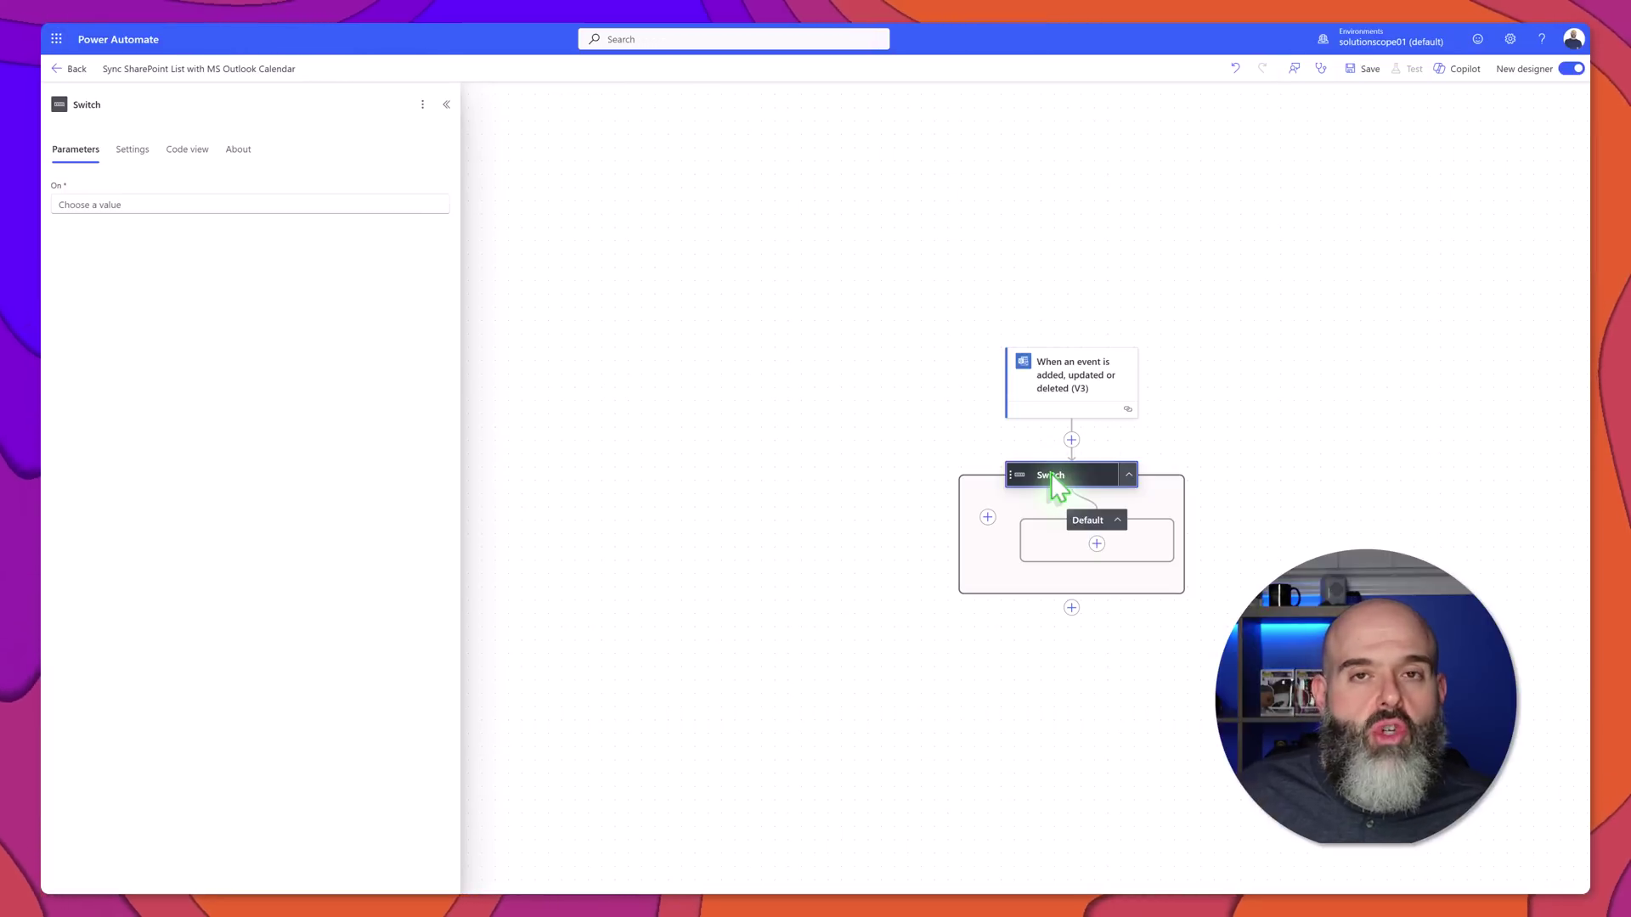
Set the Switch to evaluate the trigger's Action Type dynamic value
left_click(121, 204)
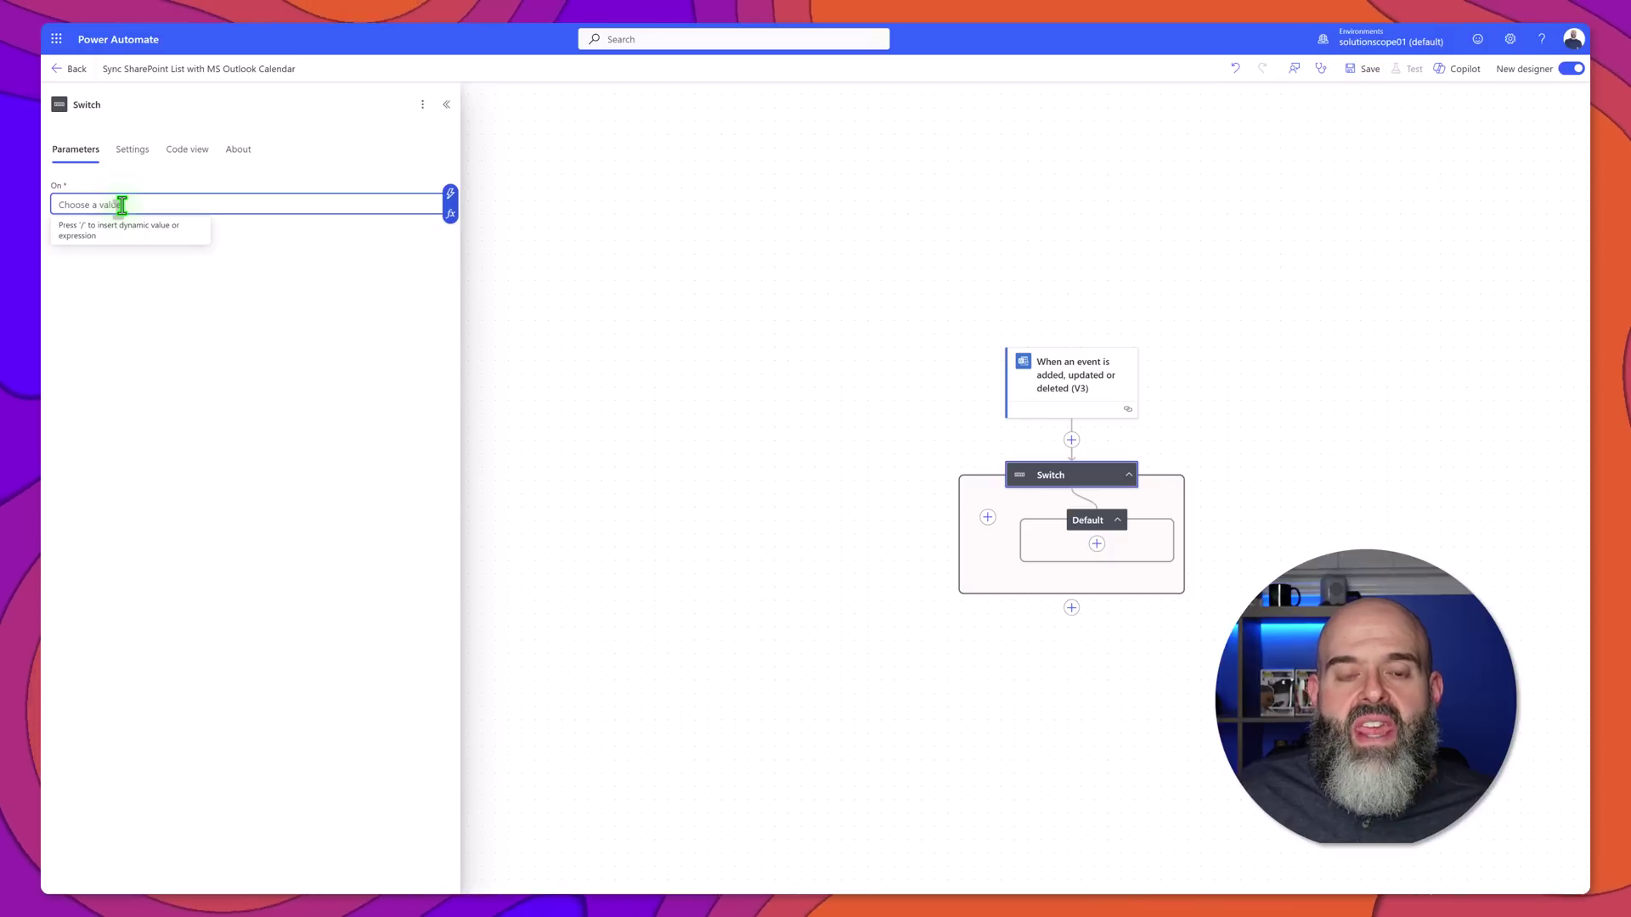
left_click(451, 194)
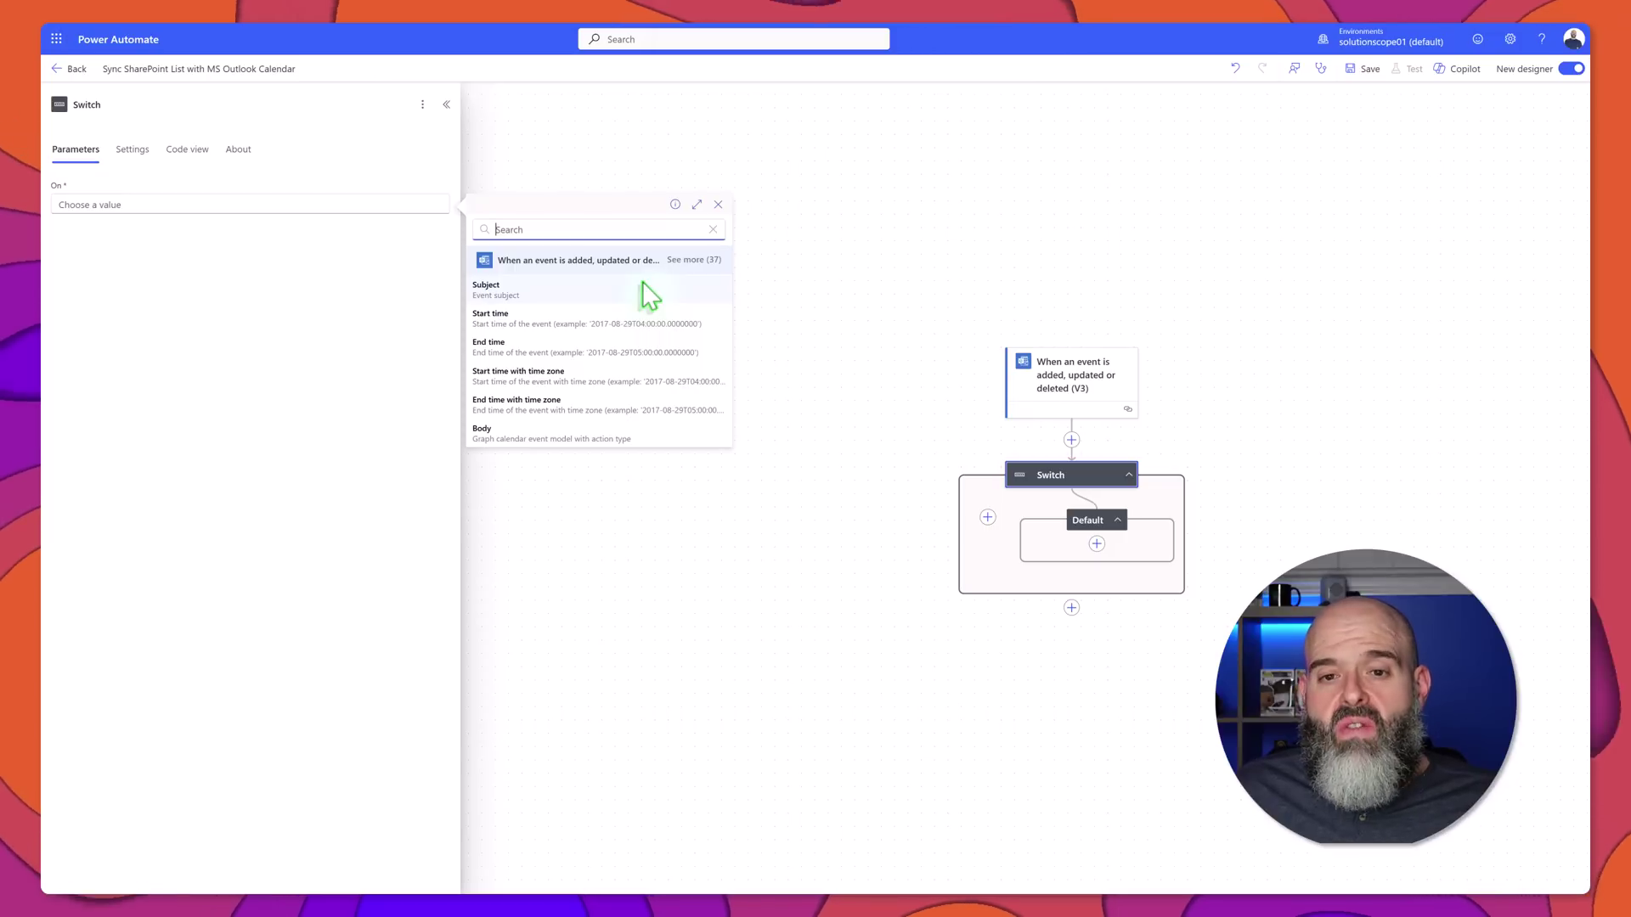
left_click(693, 261)
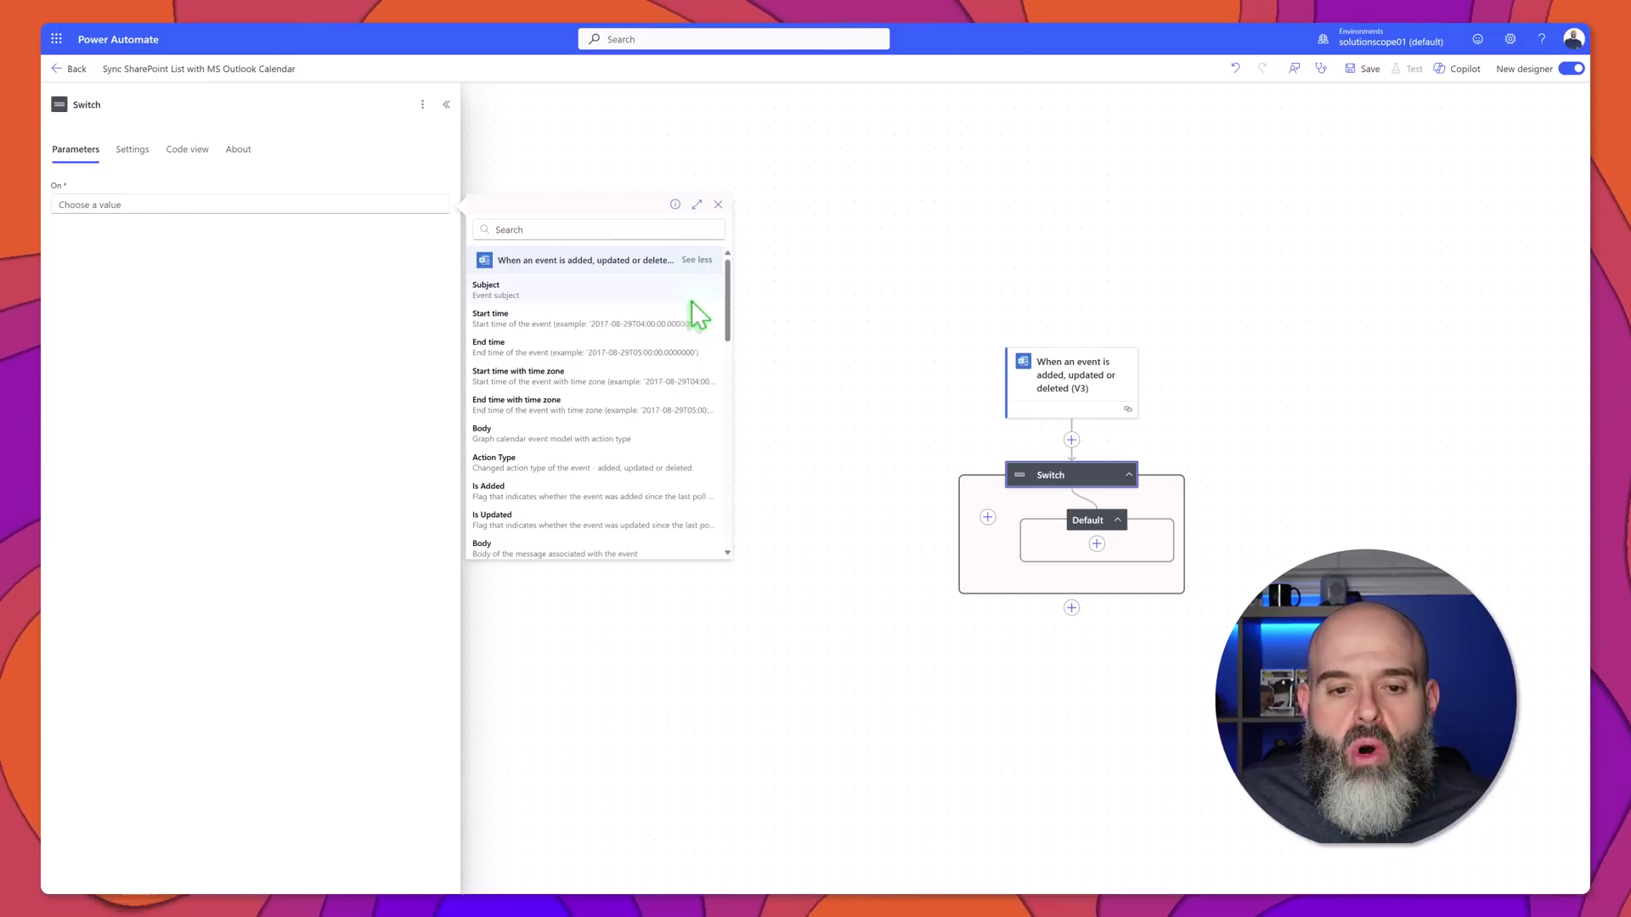
left_click(498, 465)
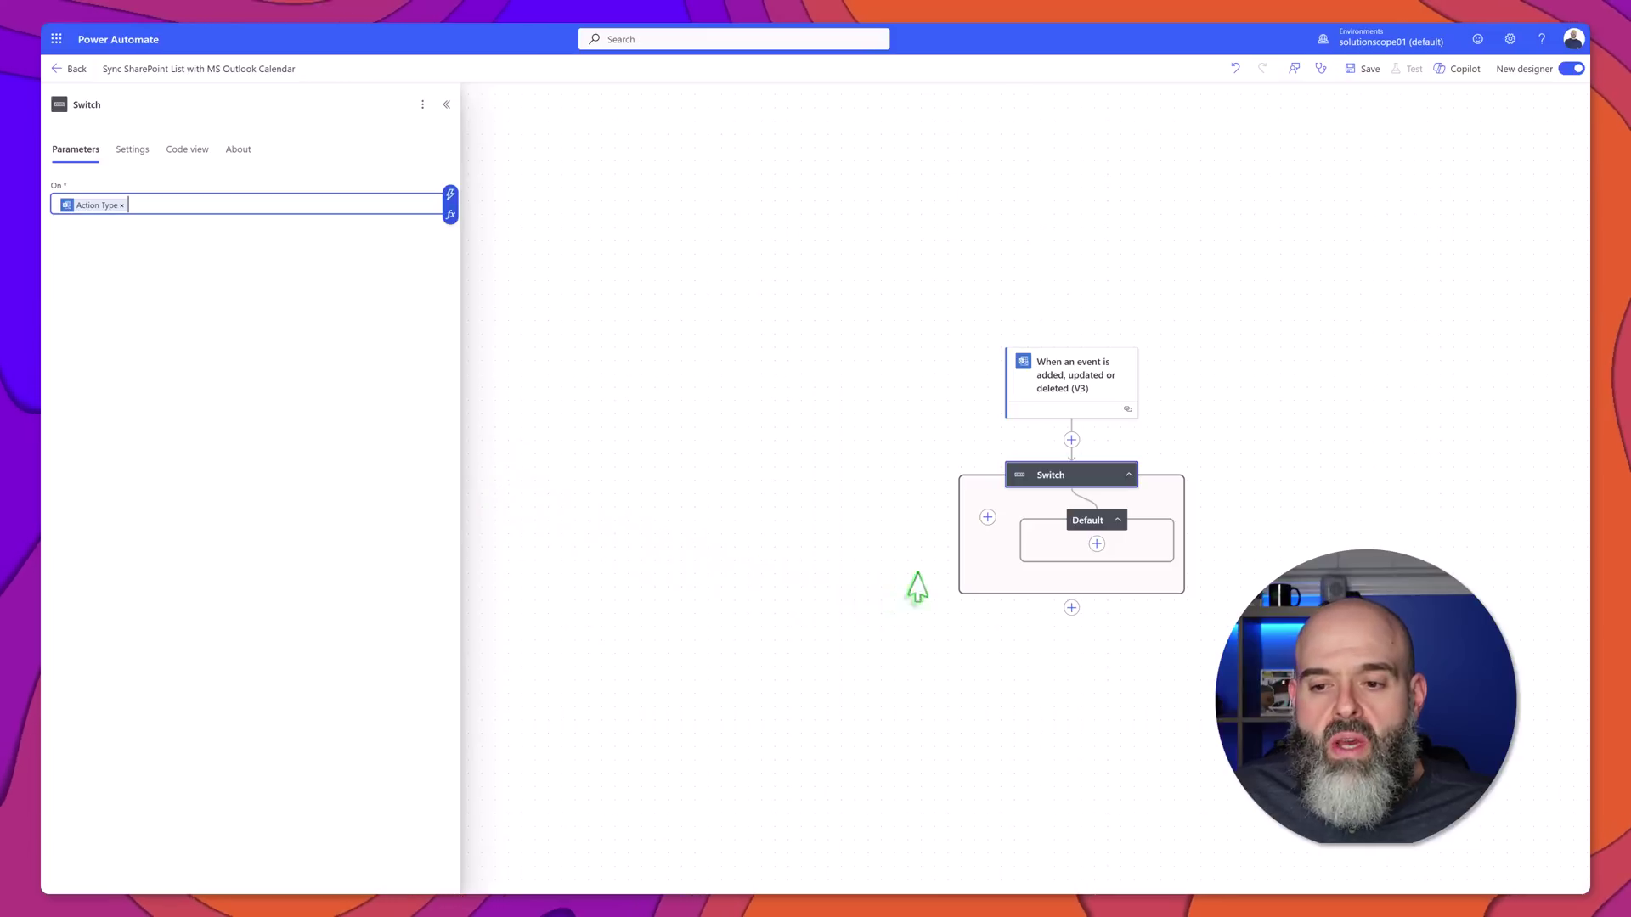
Add three cases to the Switch alongside the Default branch
left_click(988, 518)
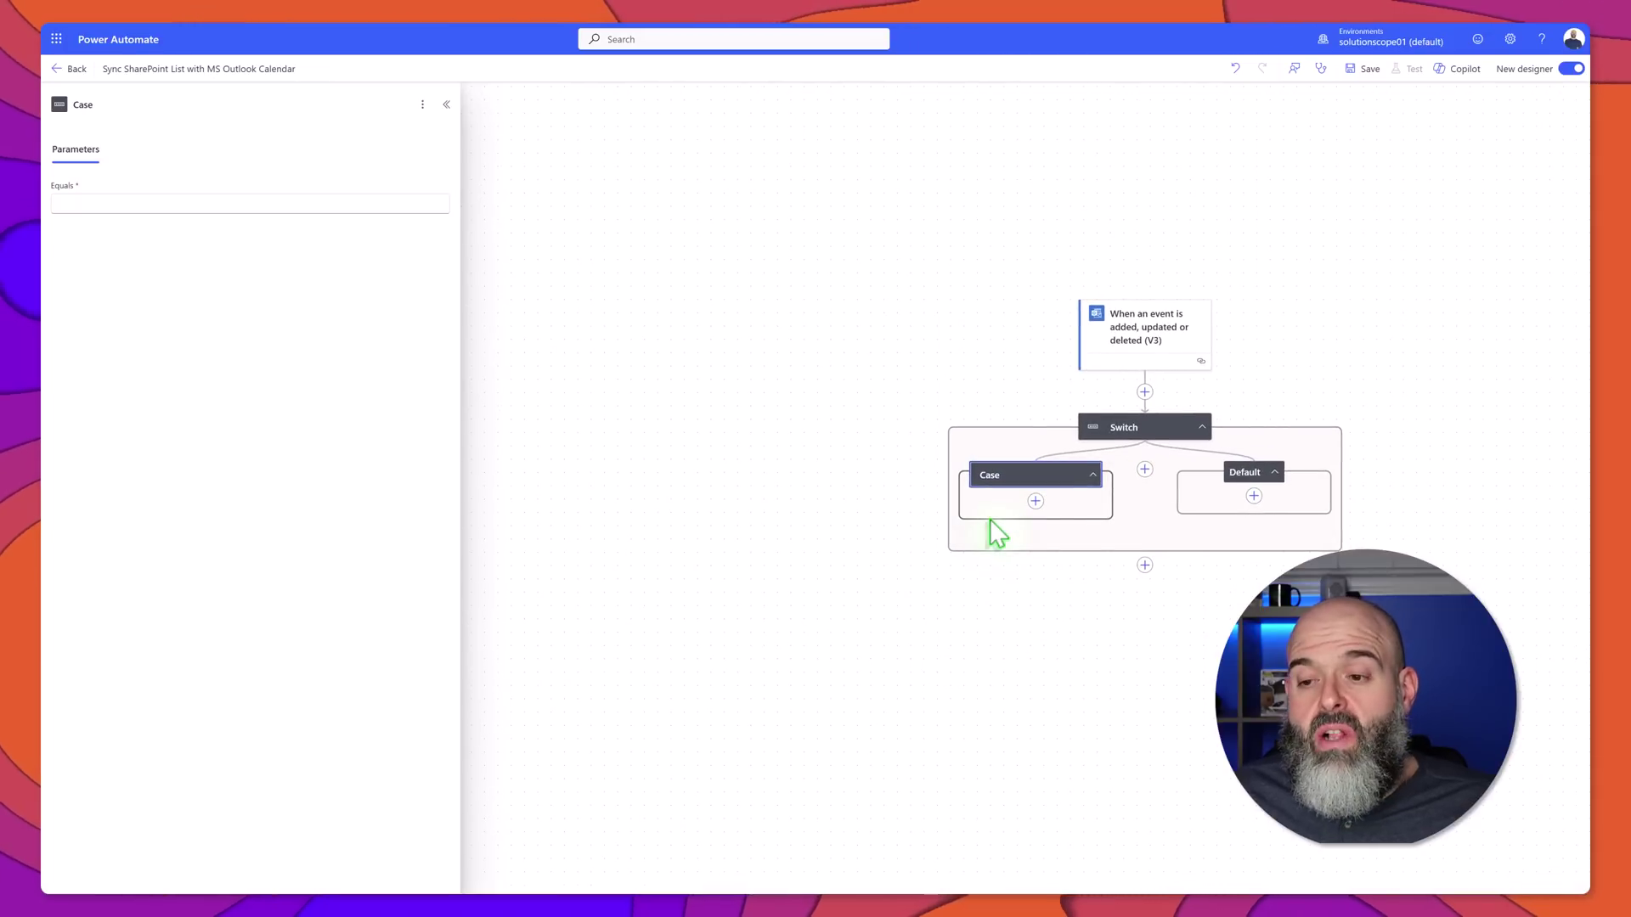
left_click(1145, 471)
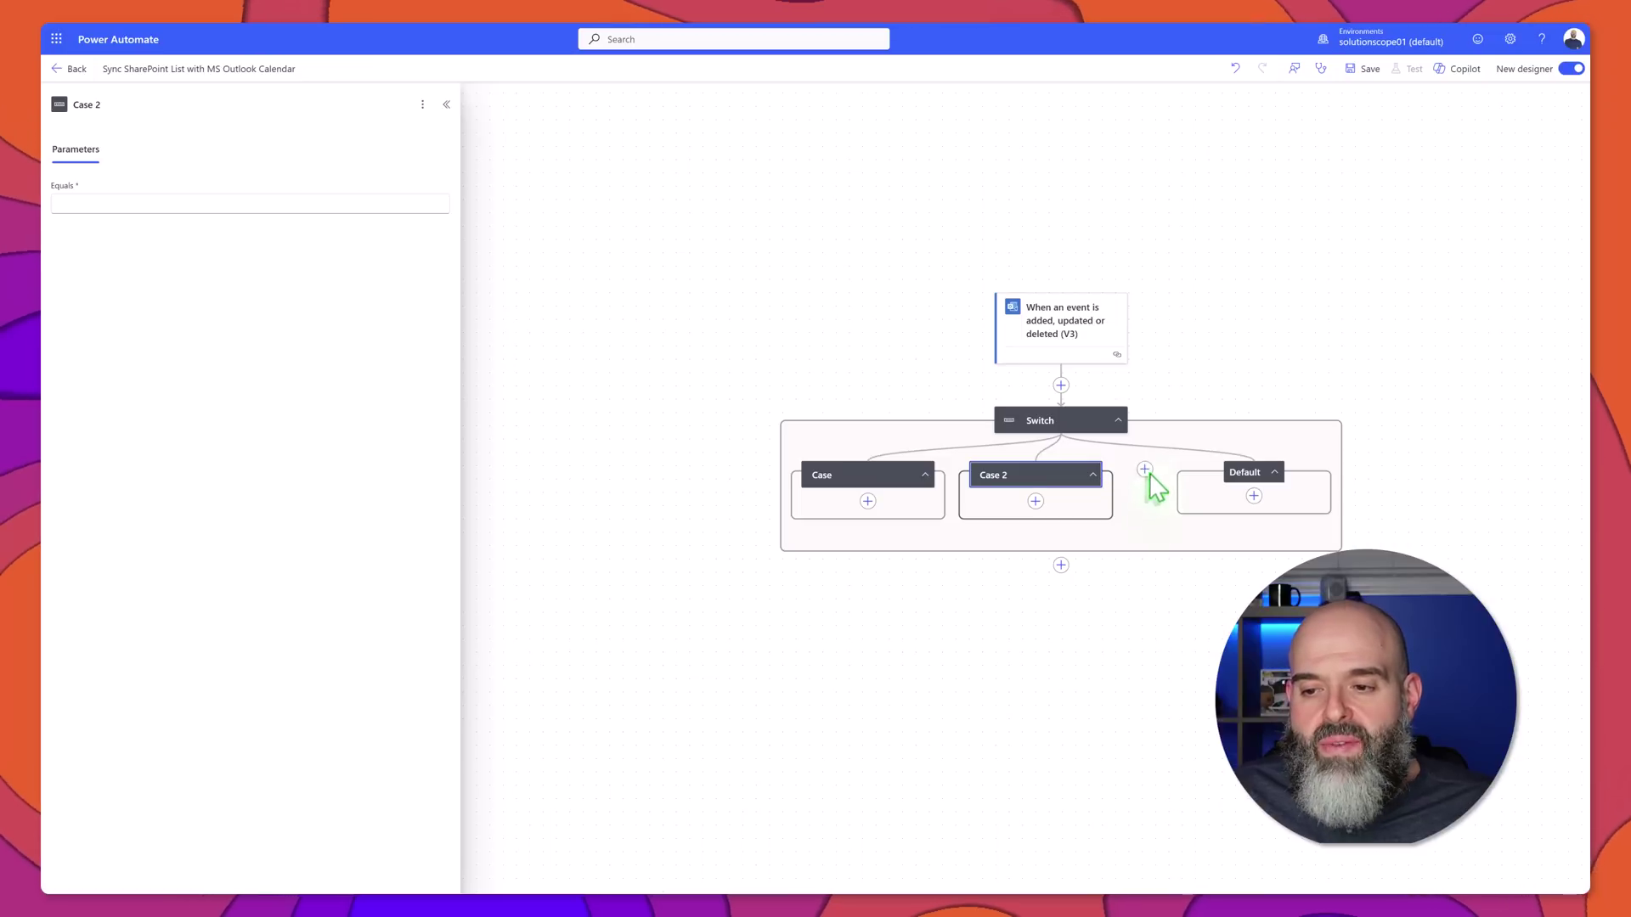
left_click(1145, 471)
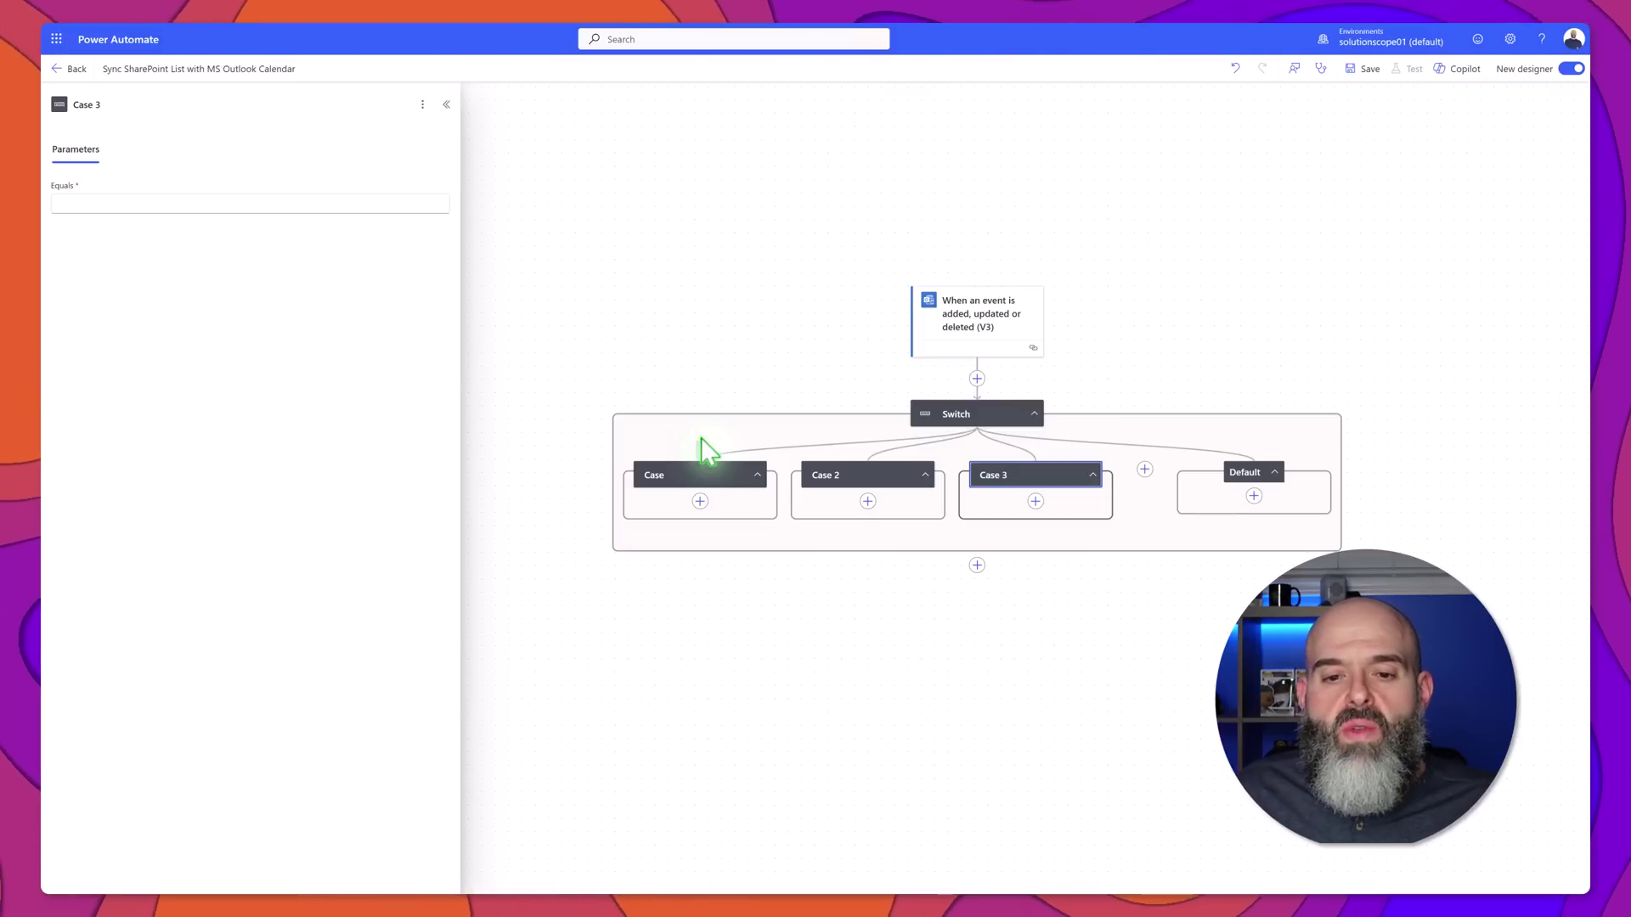
Rename the first Switch case to "Case - Outlook Event is Added"
left_click(686, 478)
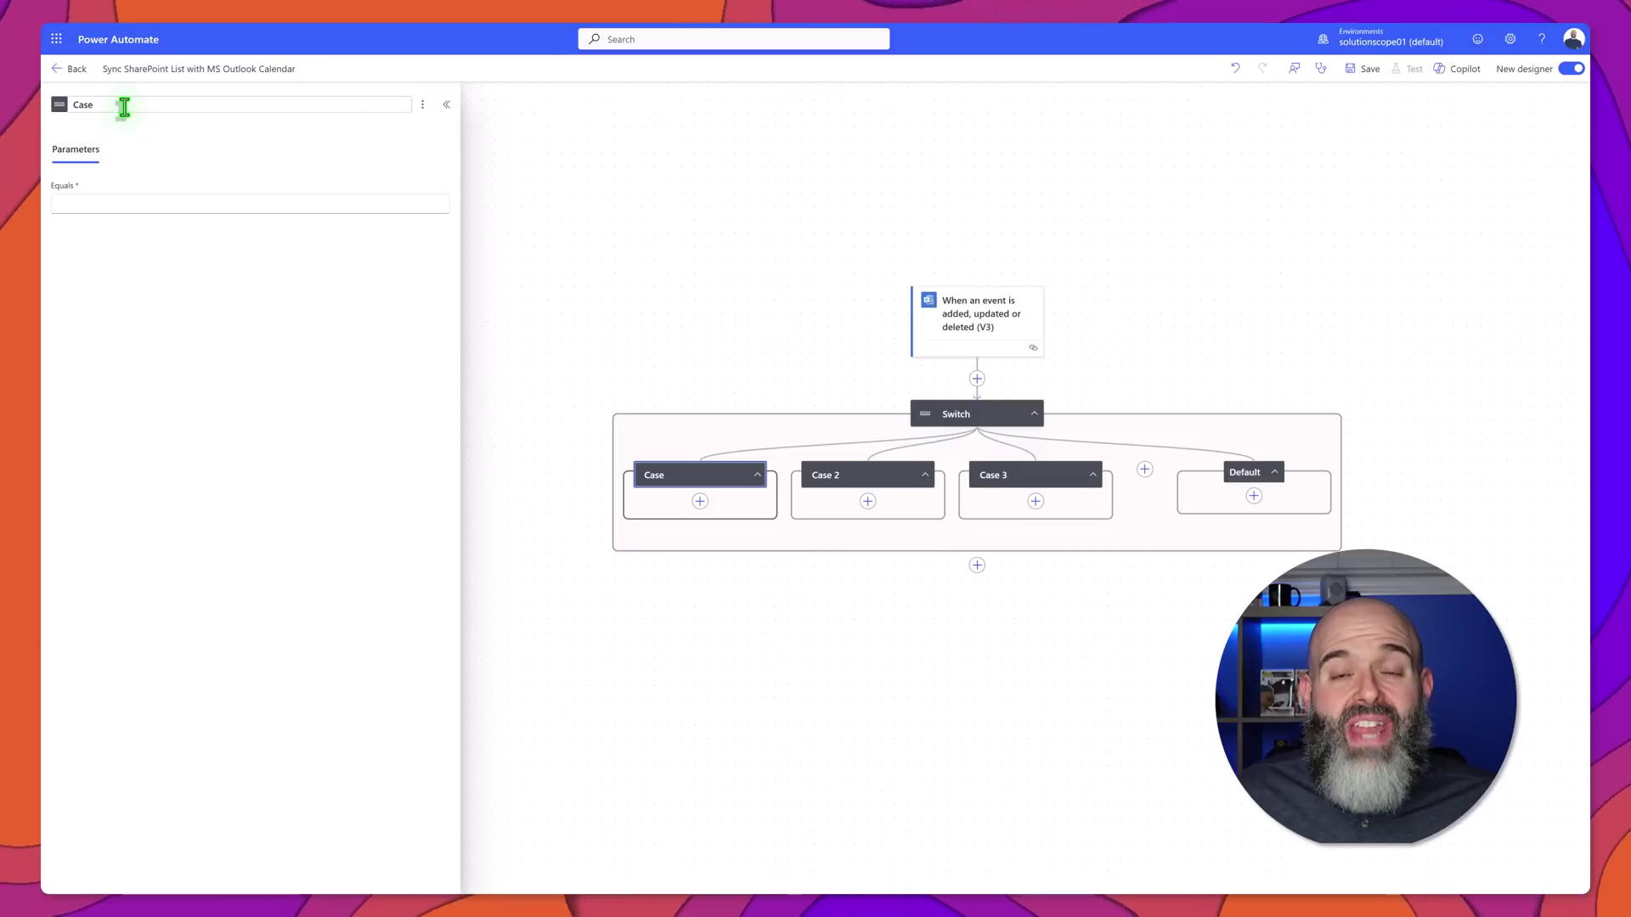
type("- Outlook Event is Added")
key("Return")
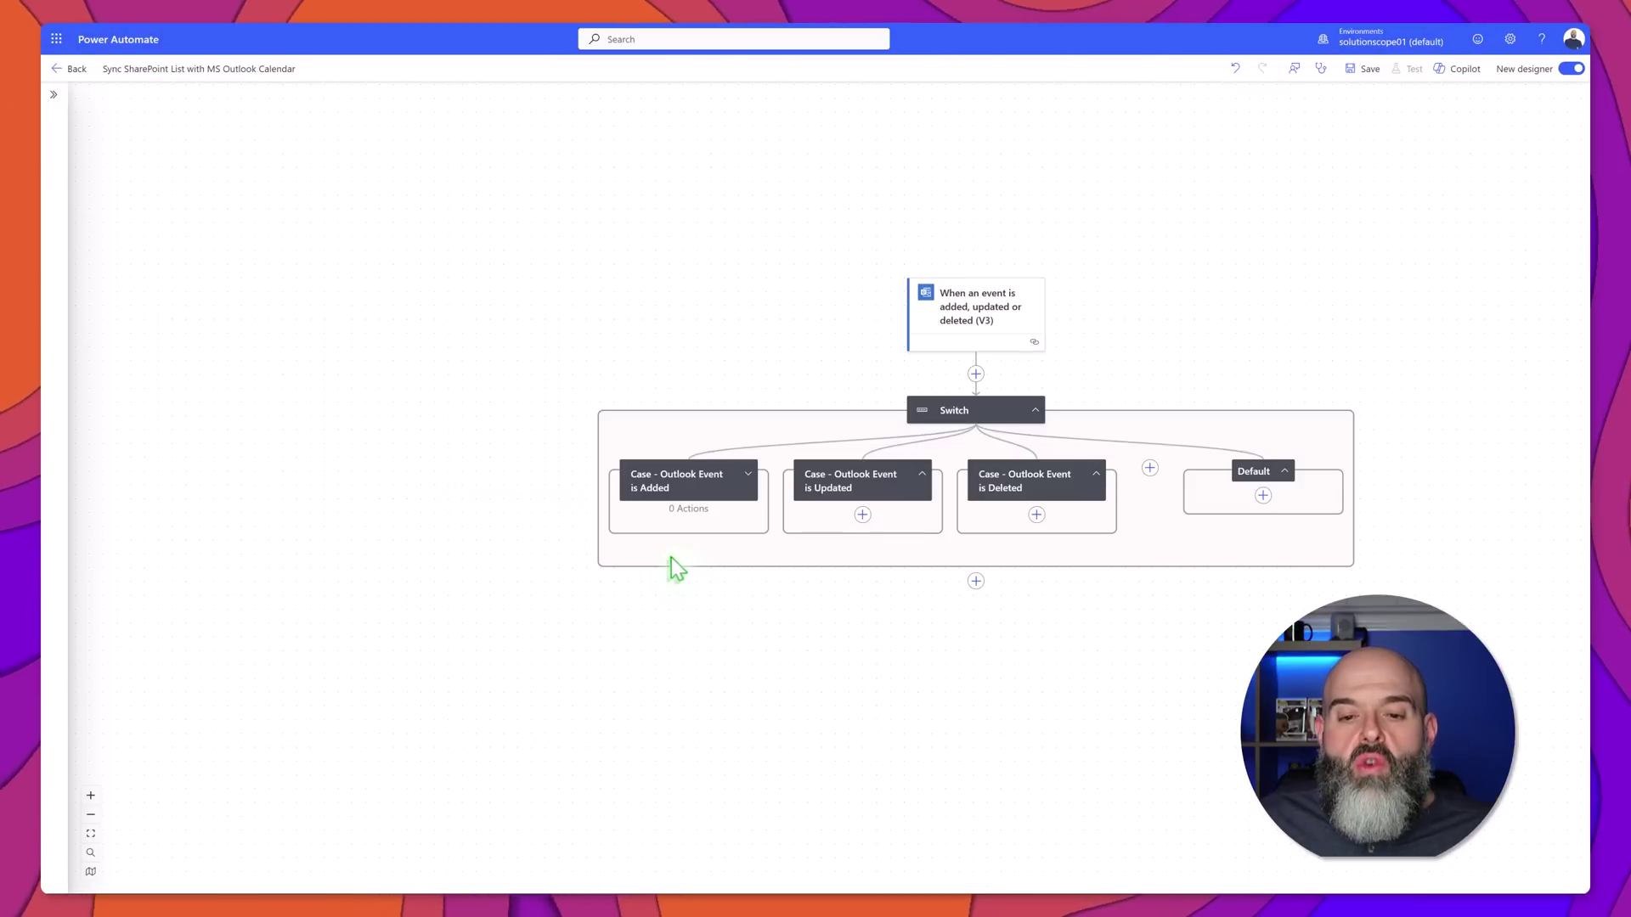
Set the Outlook Event is Added case to equal "added"
left_click(703, 495)
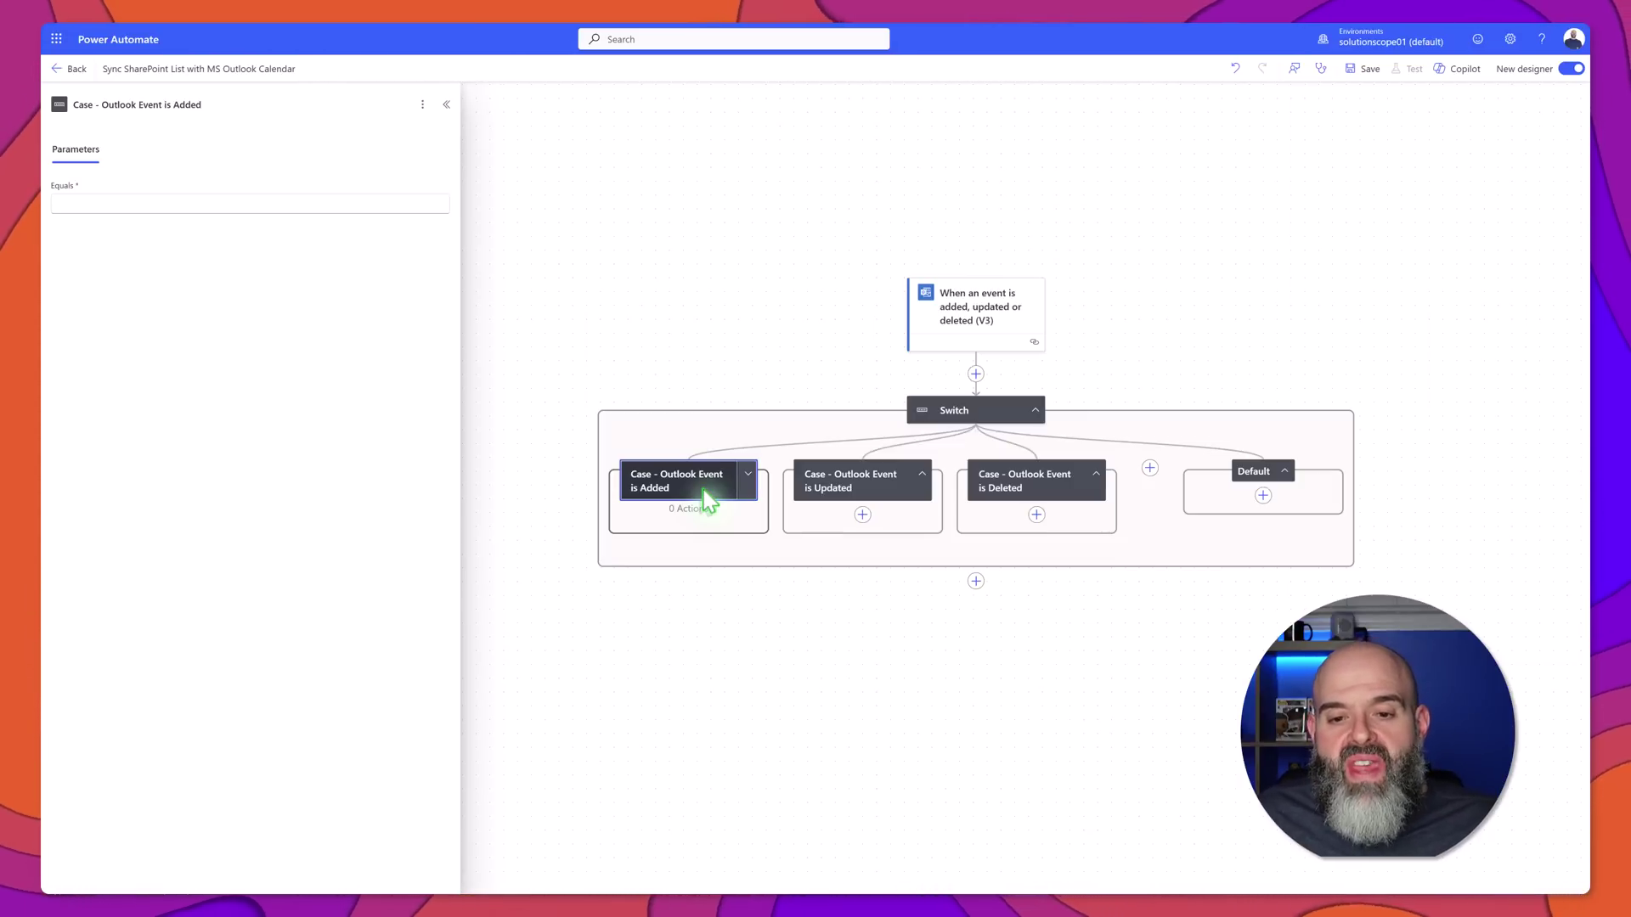
left_click(147, 201)
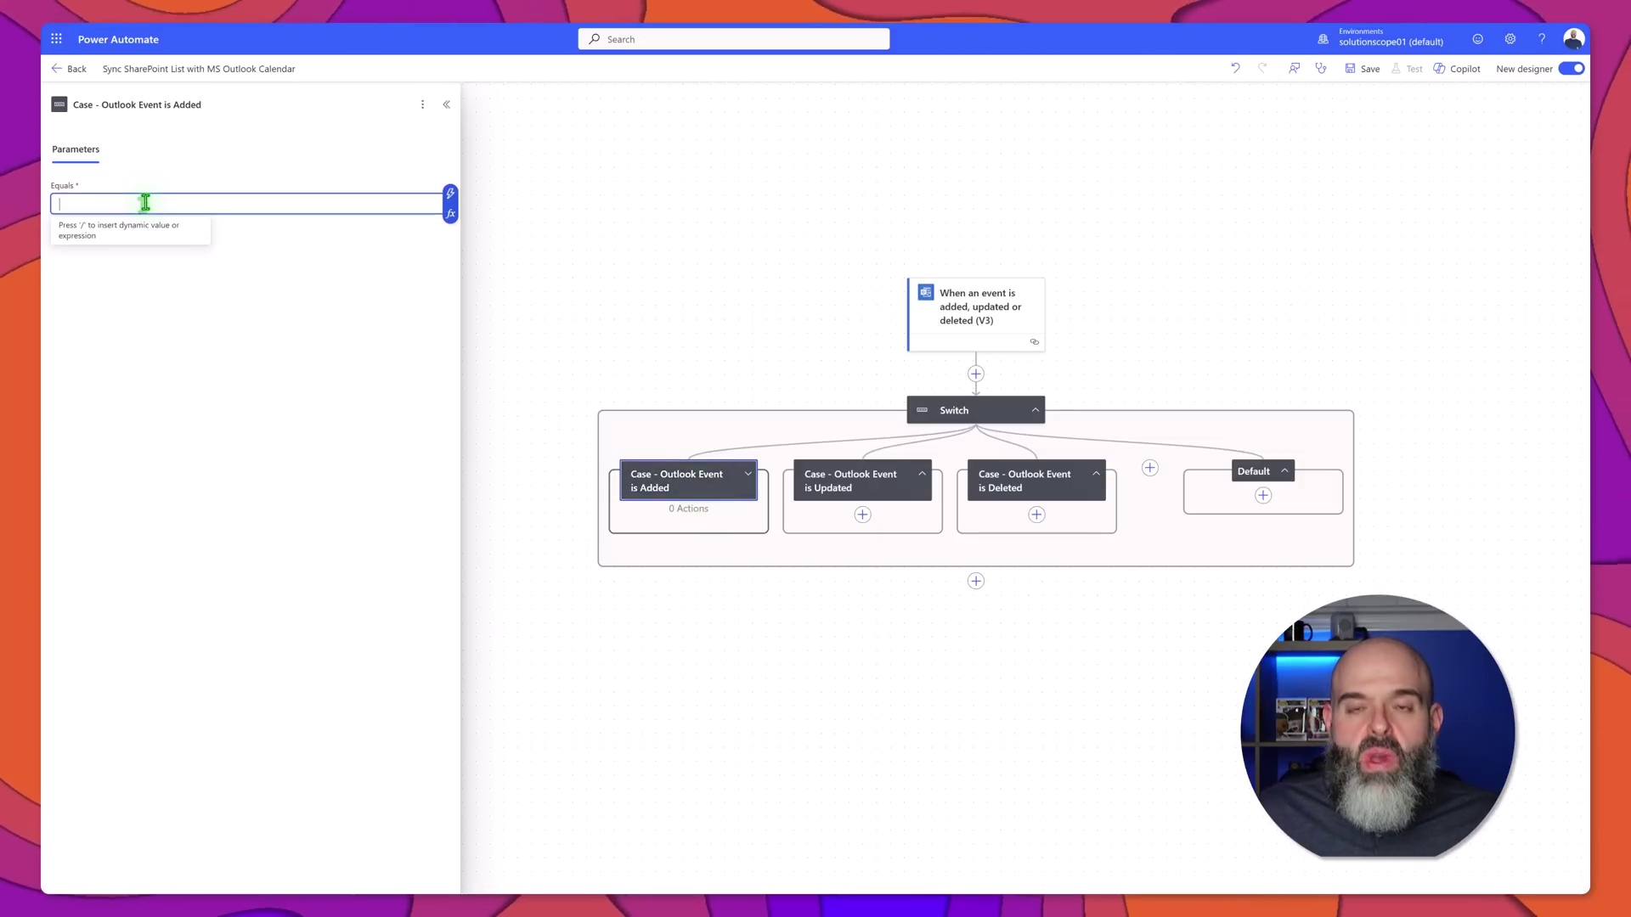
type("added")
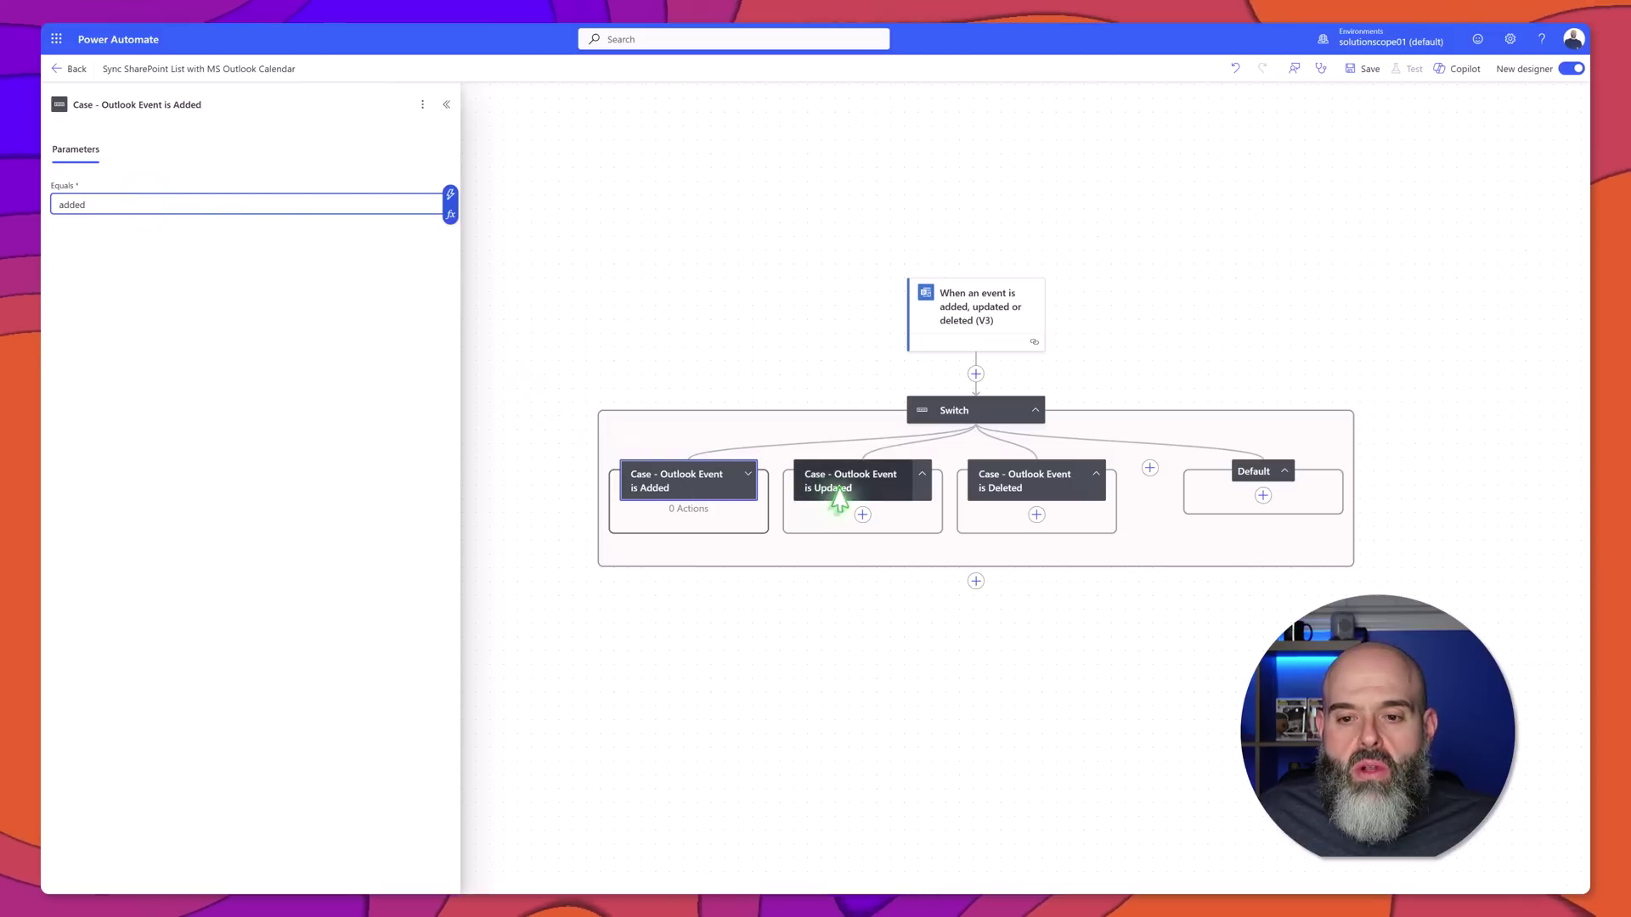
Set the Outlook Event is Updated case to equal "updated"
left_click(839, 492)
left_click(181, 203)
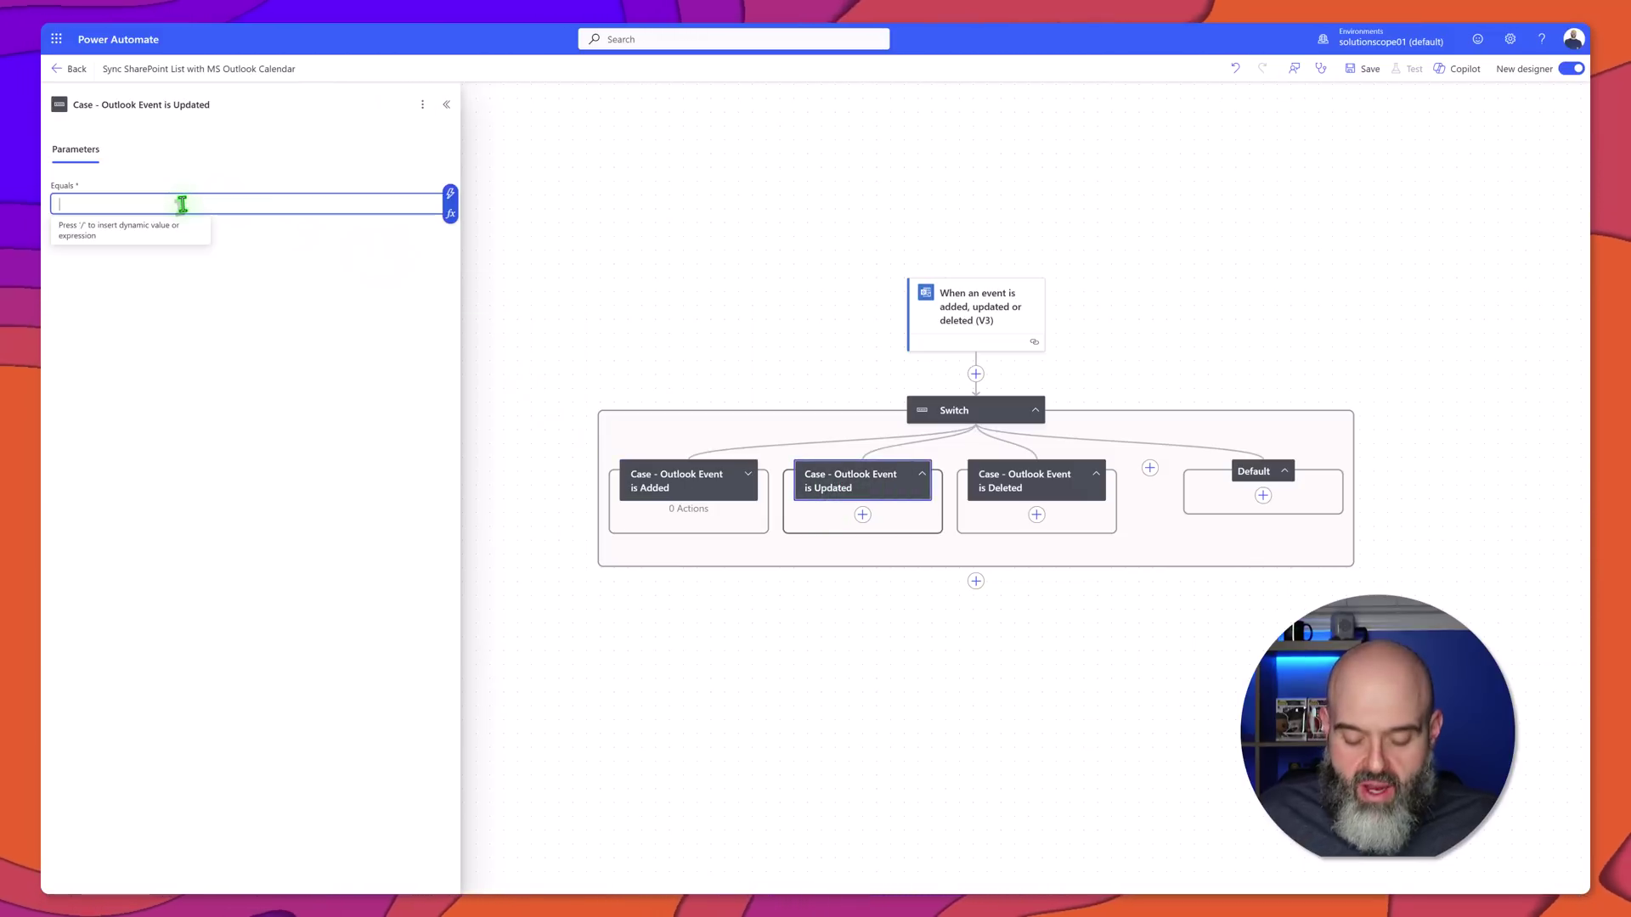
type("updated")
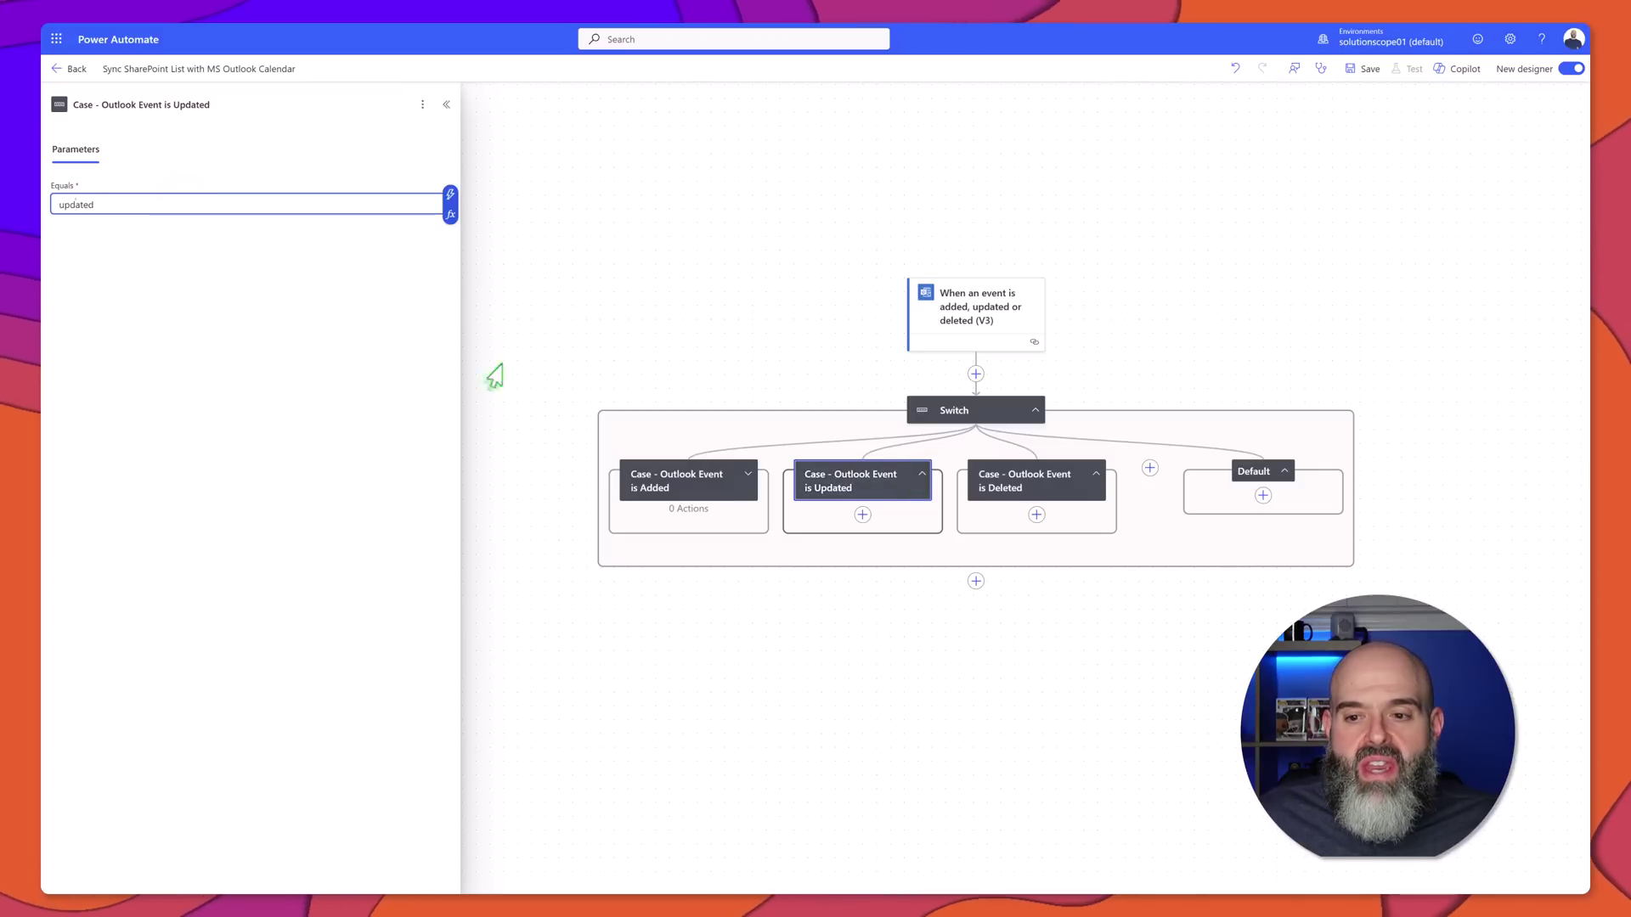
Set the Outlook Event is Deleted case to equal "deleted" and return to the flow canvas
left_click(1047, 499)
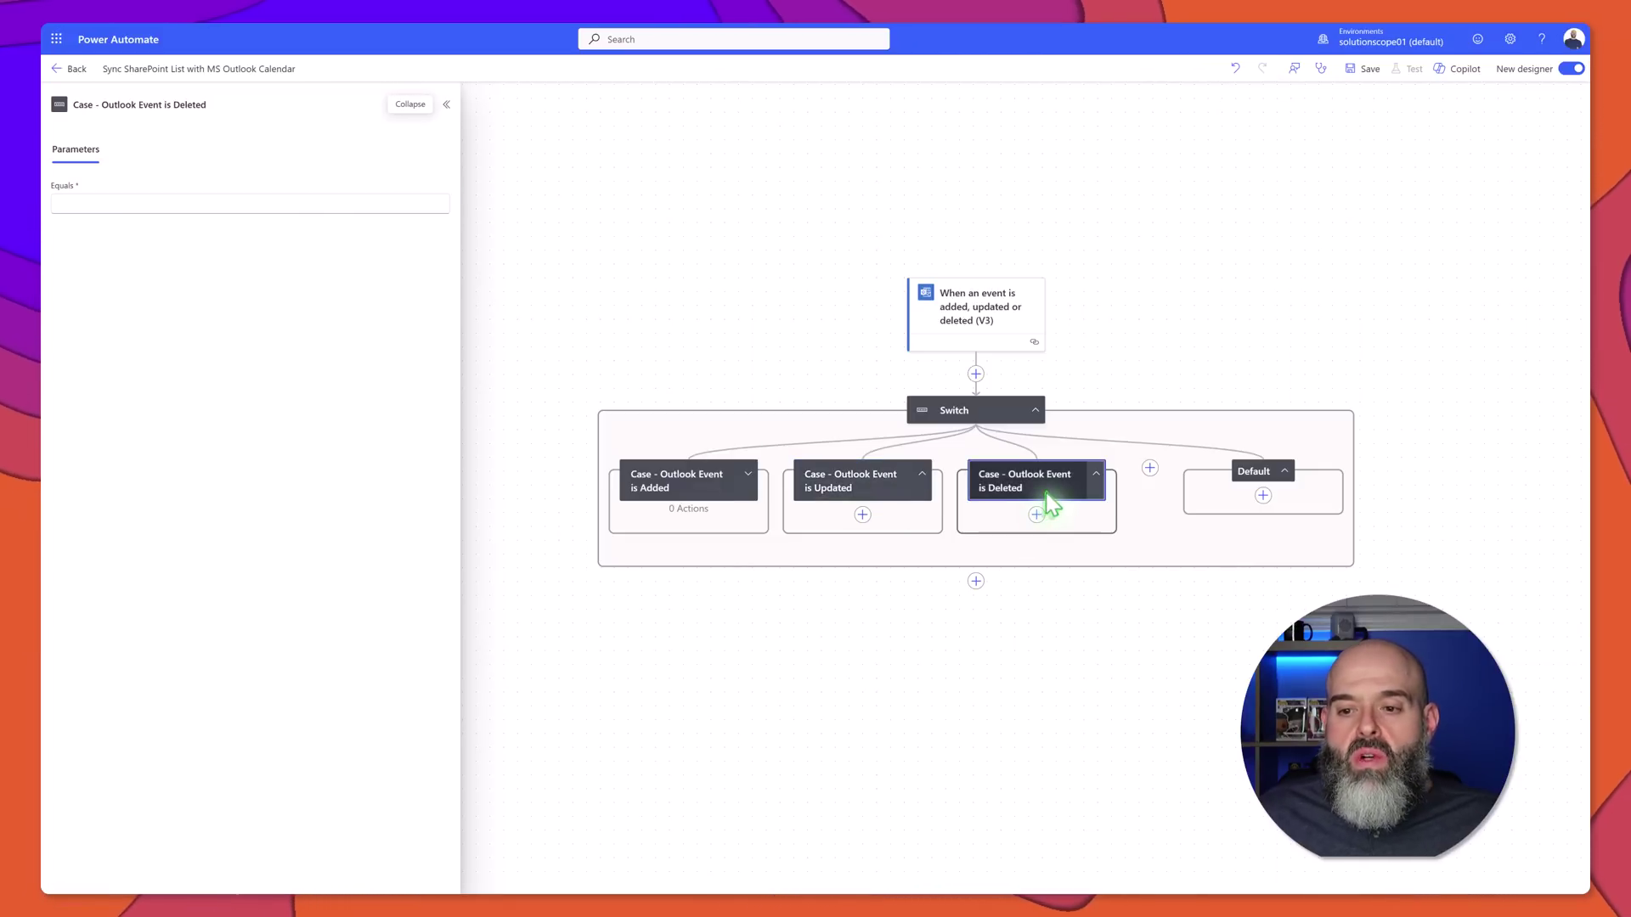
left_click(158, 203)
type("deleted")
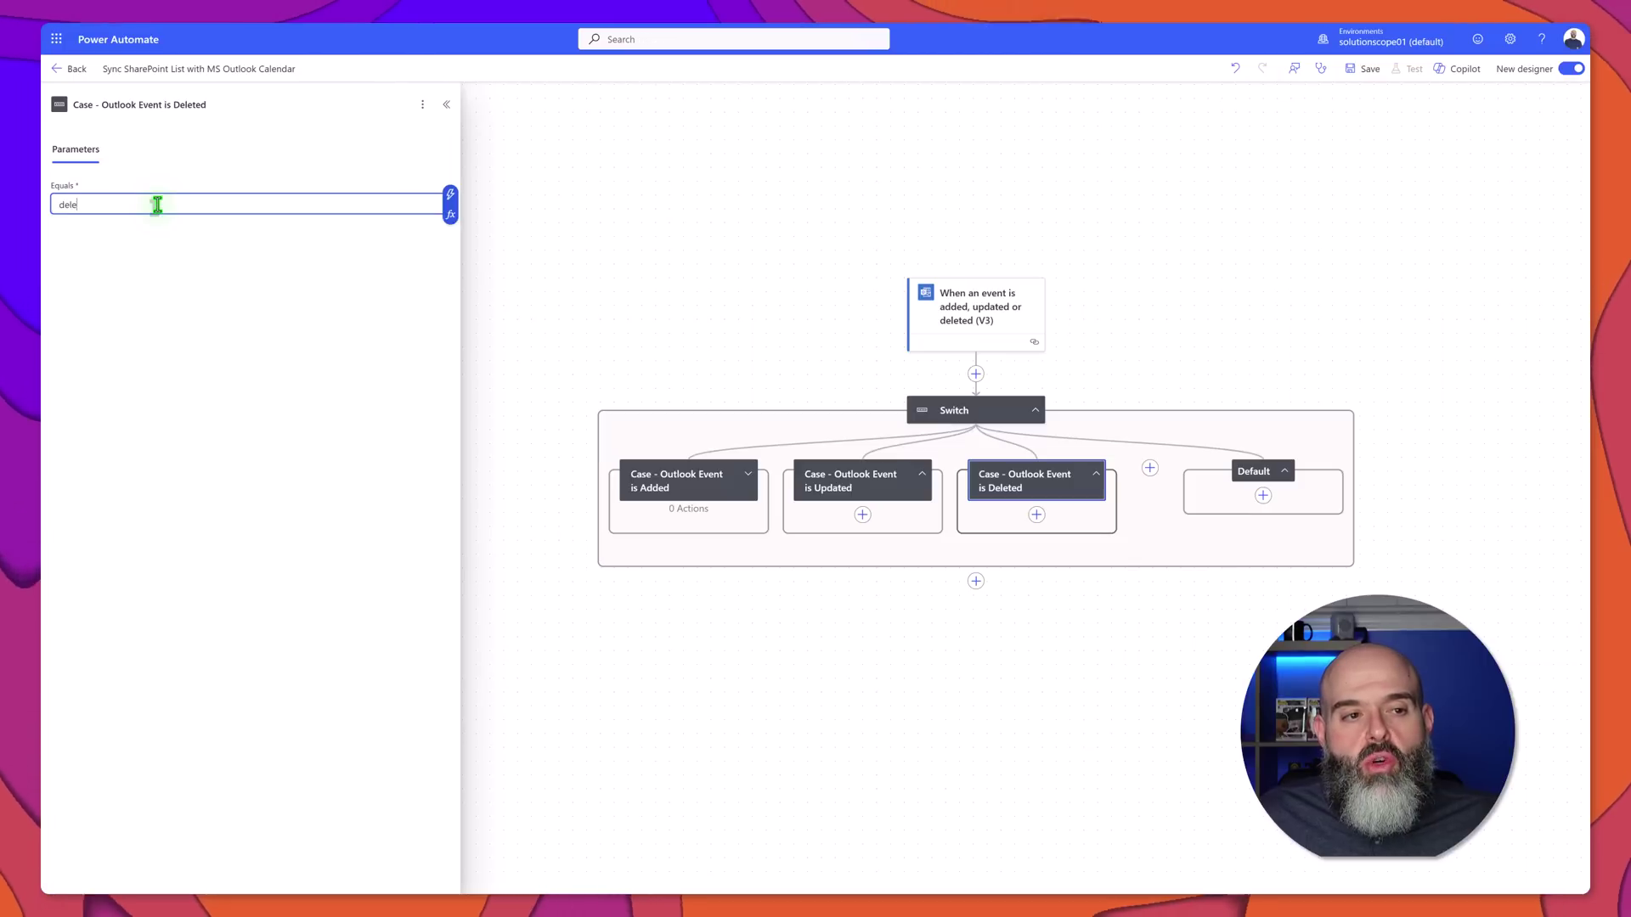
left_click(773, 336)
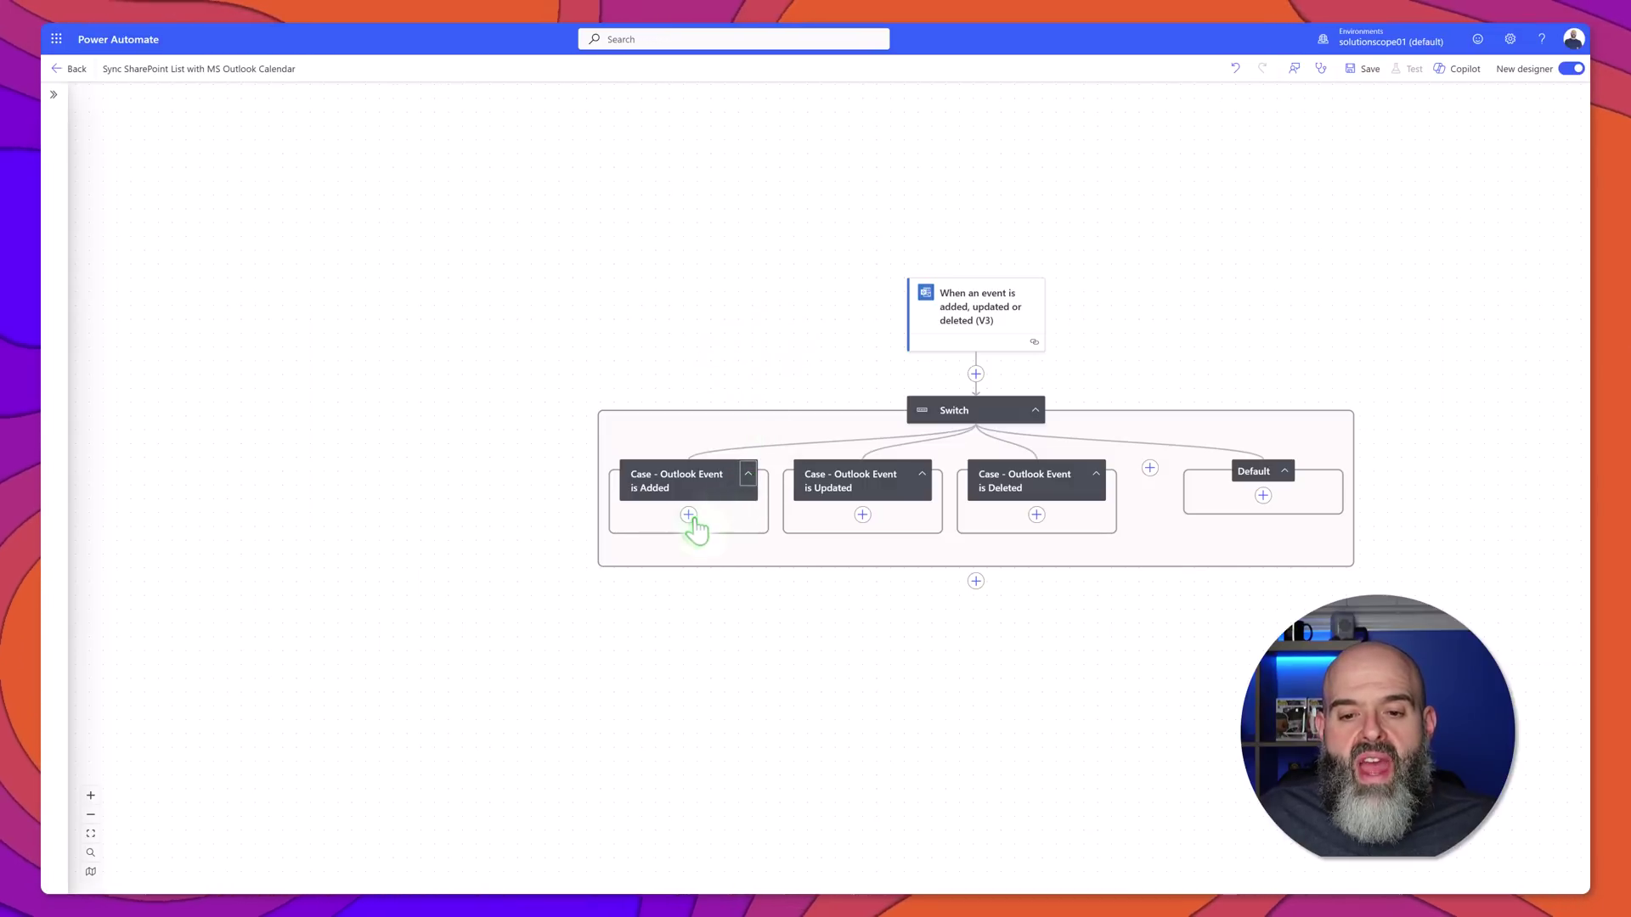
Add a SharePoint Get items action inside the Outlook Event is Added case
left_click(688, 514)
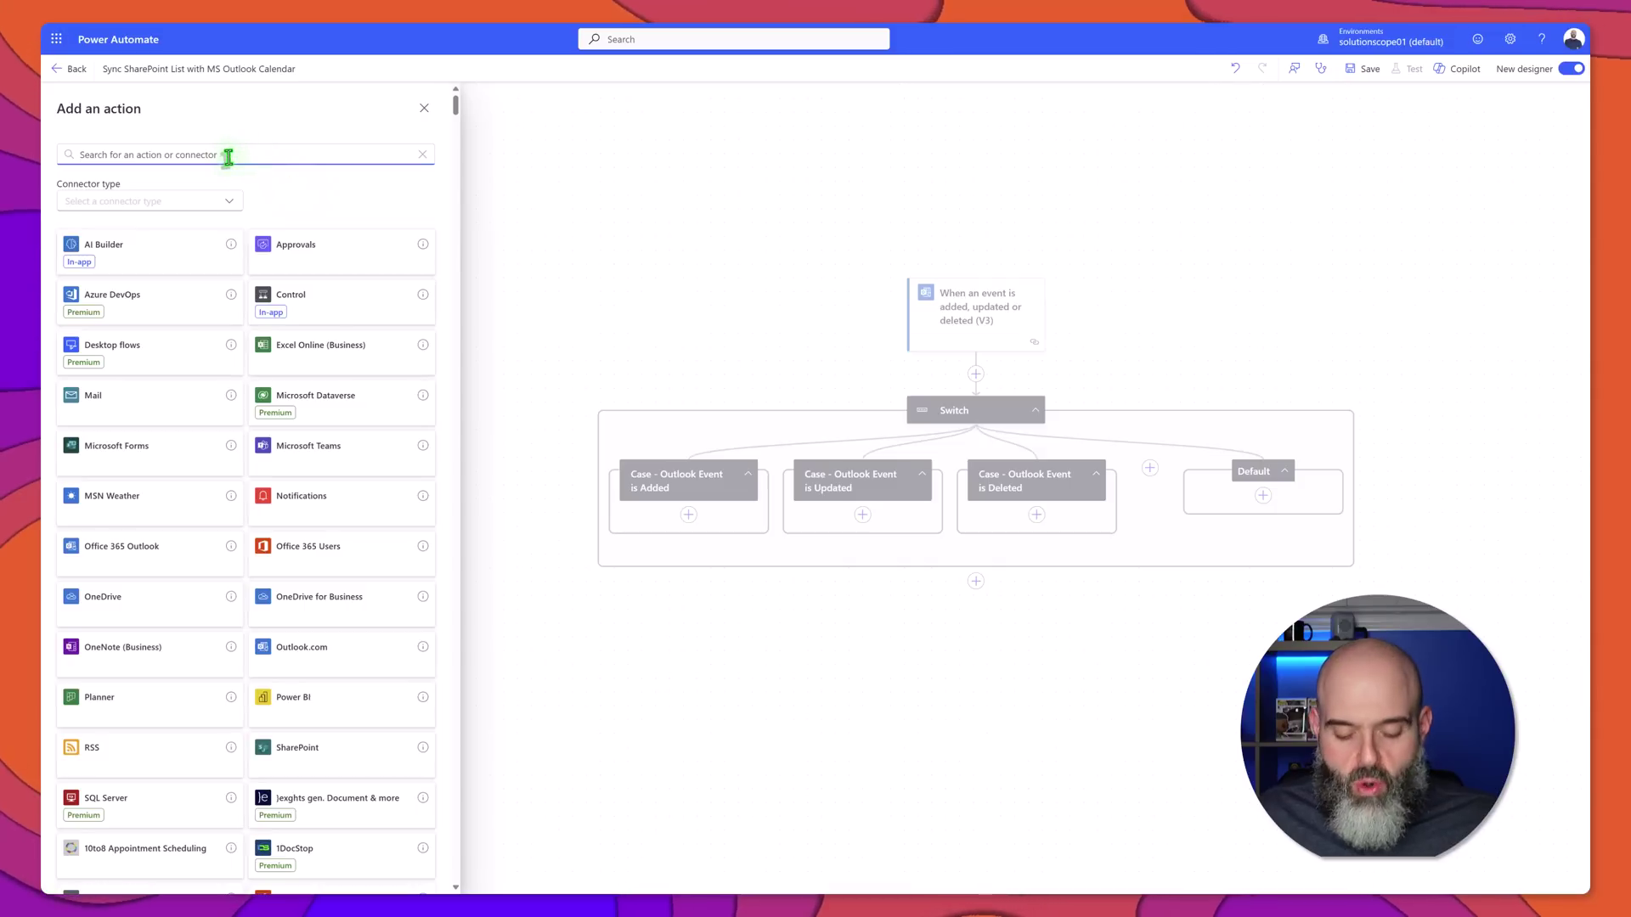
type("get items")
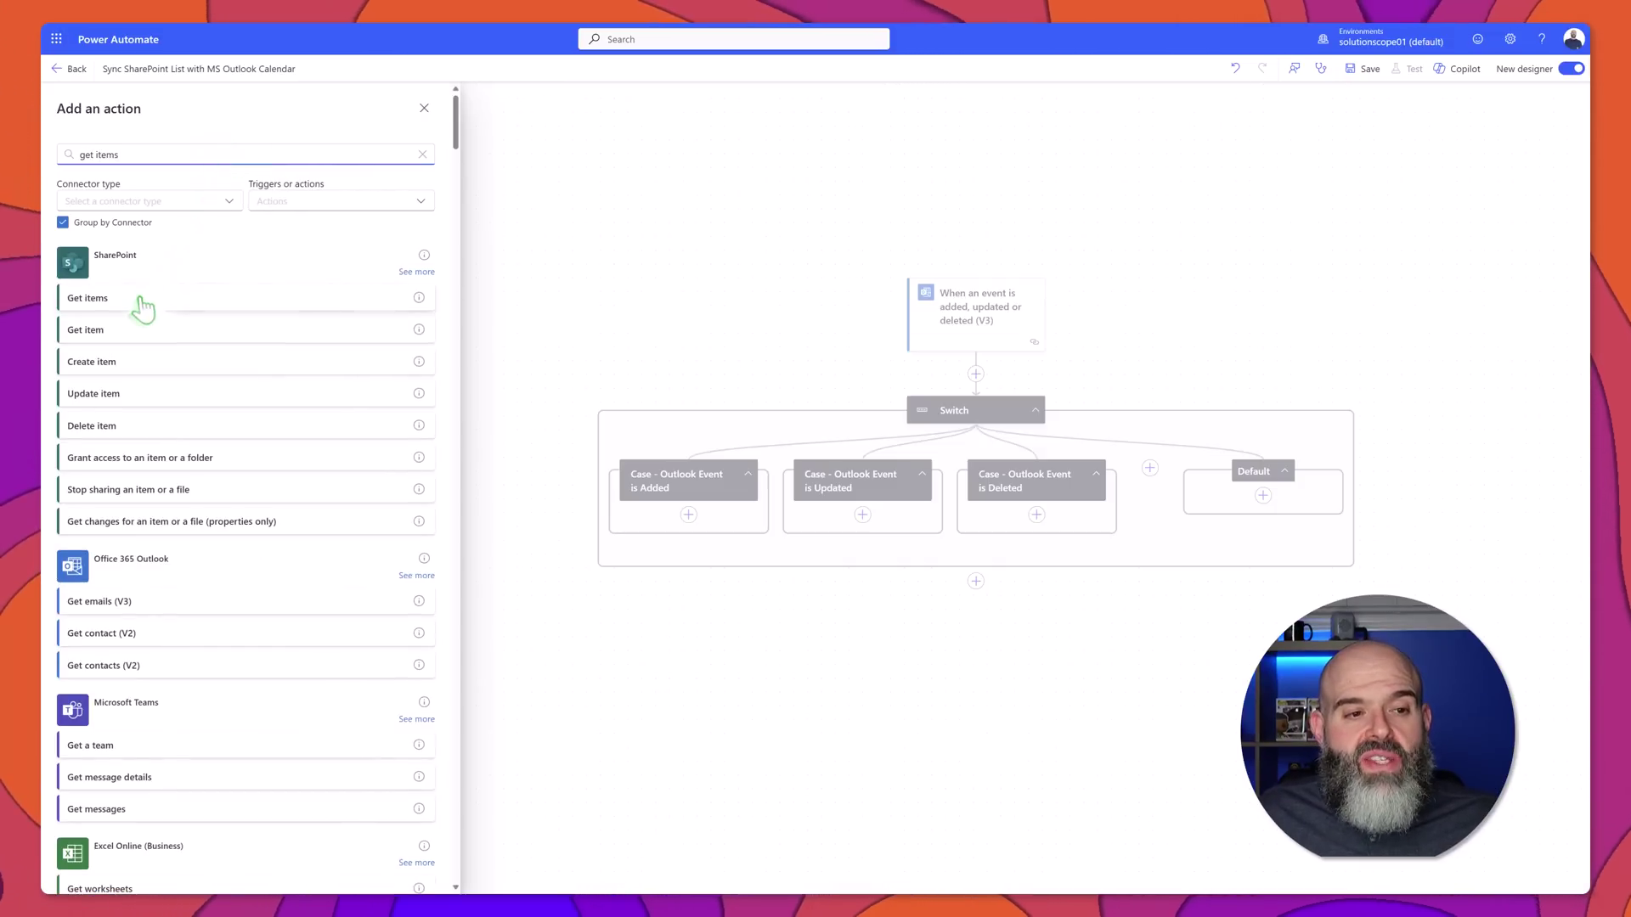
left_click(142, 299)
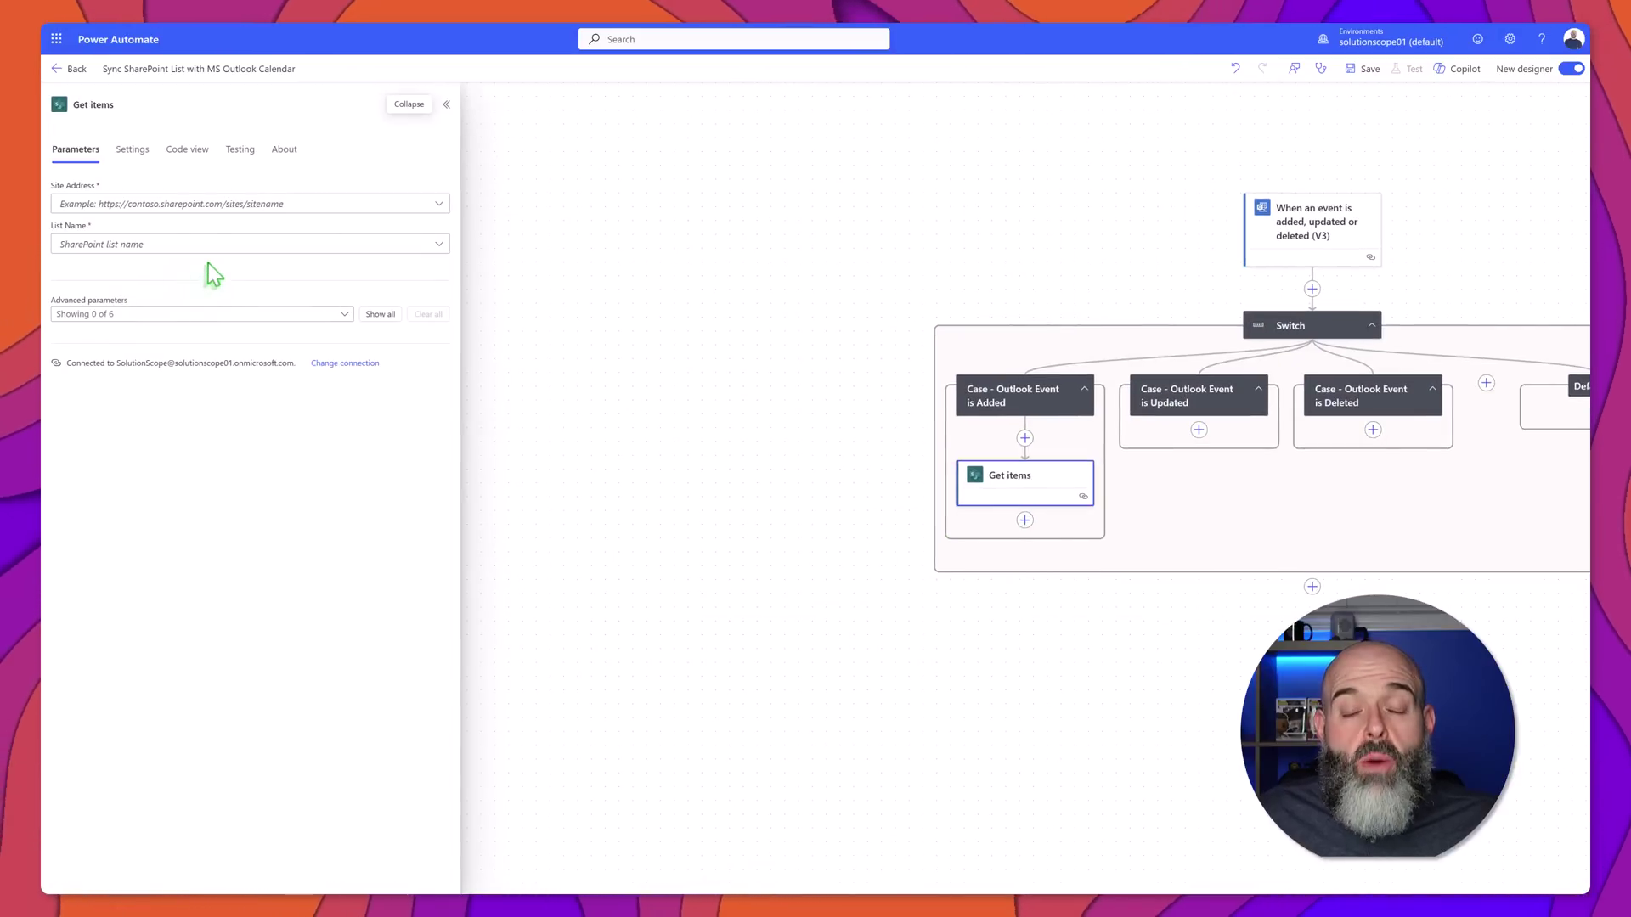
Point Get items to the Traing and Development site and its Training Calendar list
left_click(277, 206)
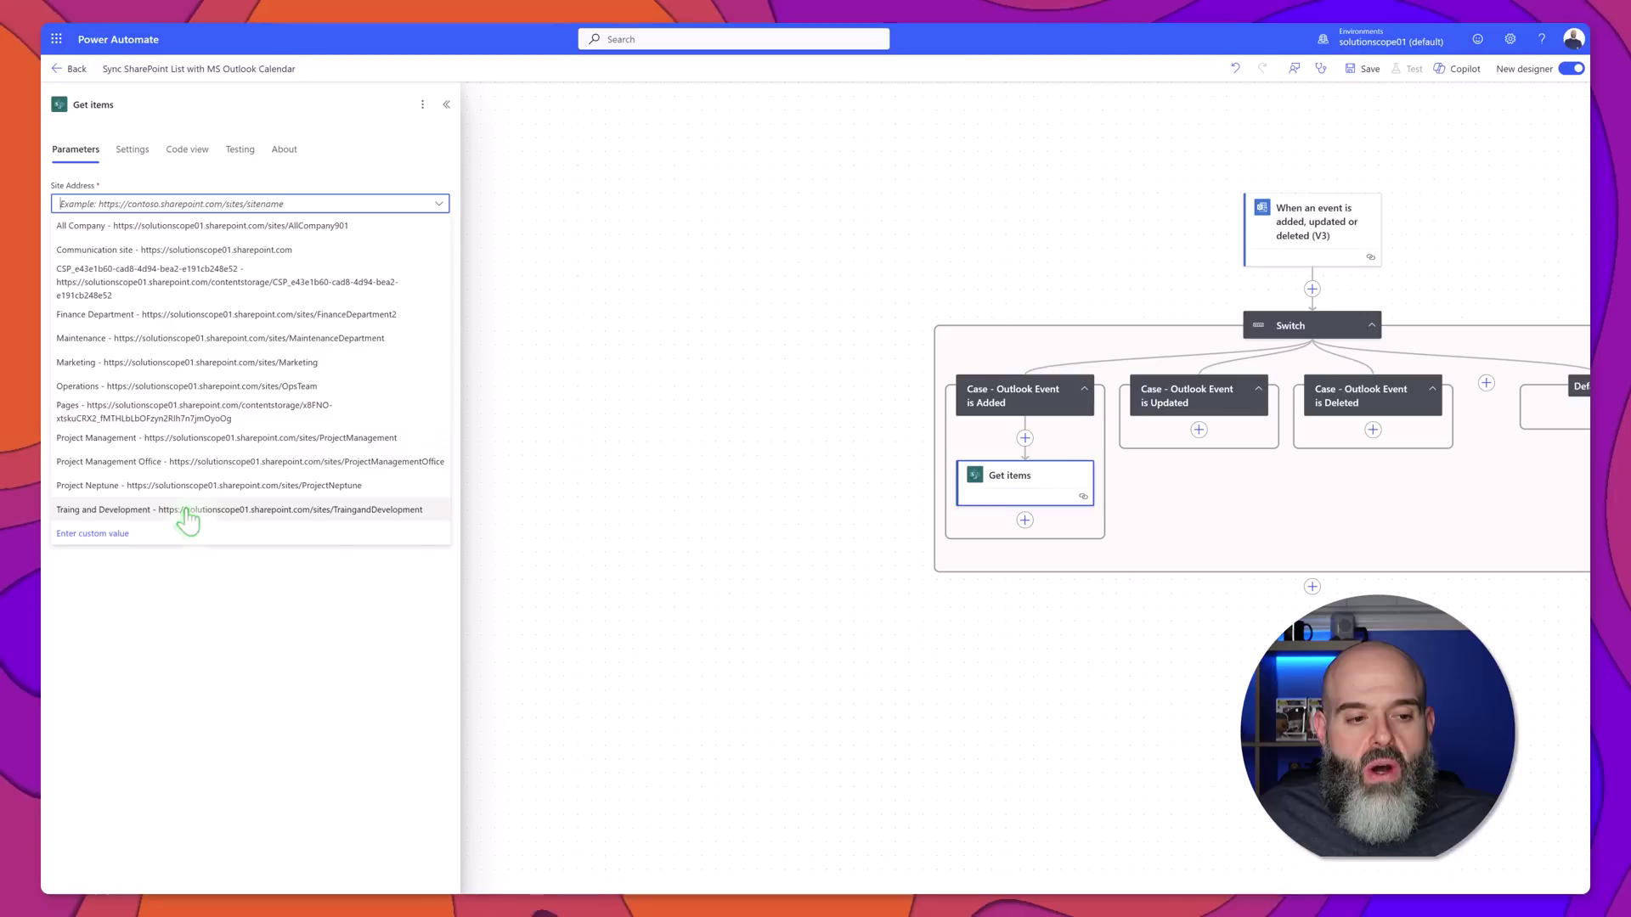
left_click(186, 512)
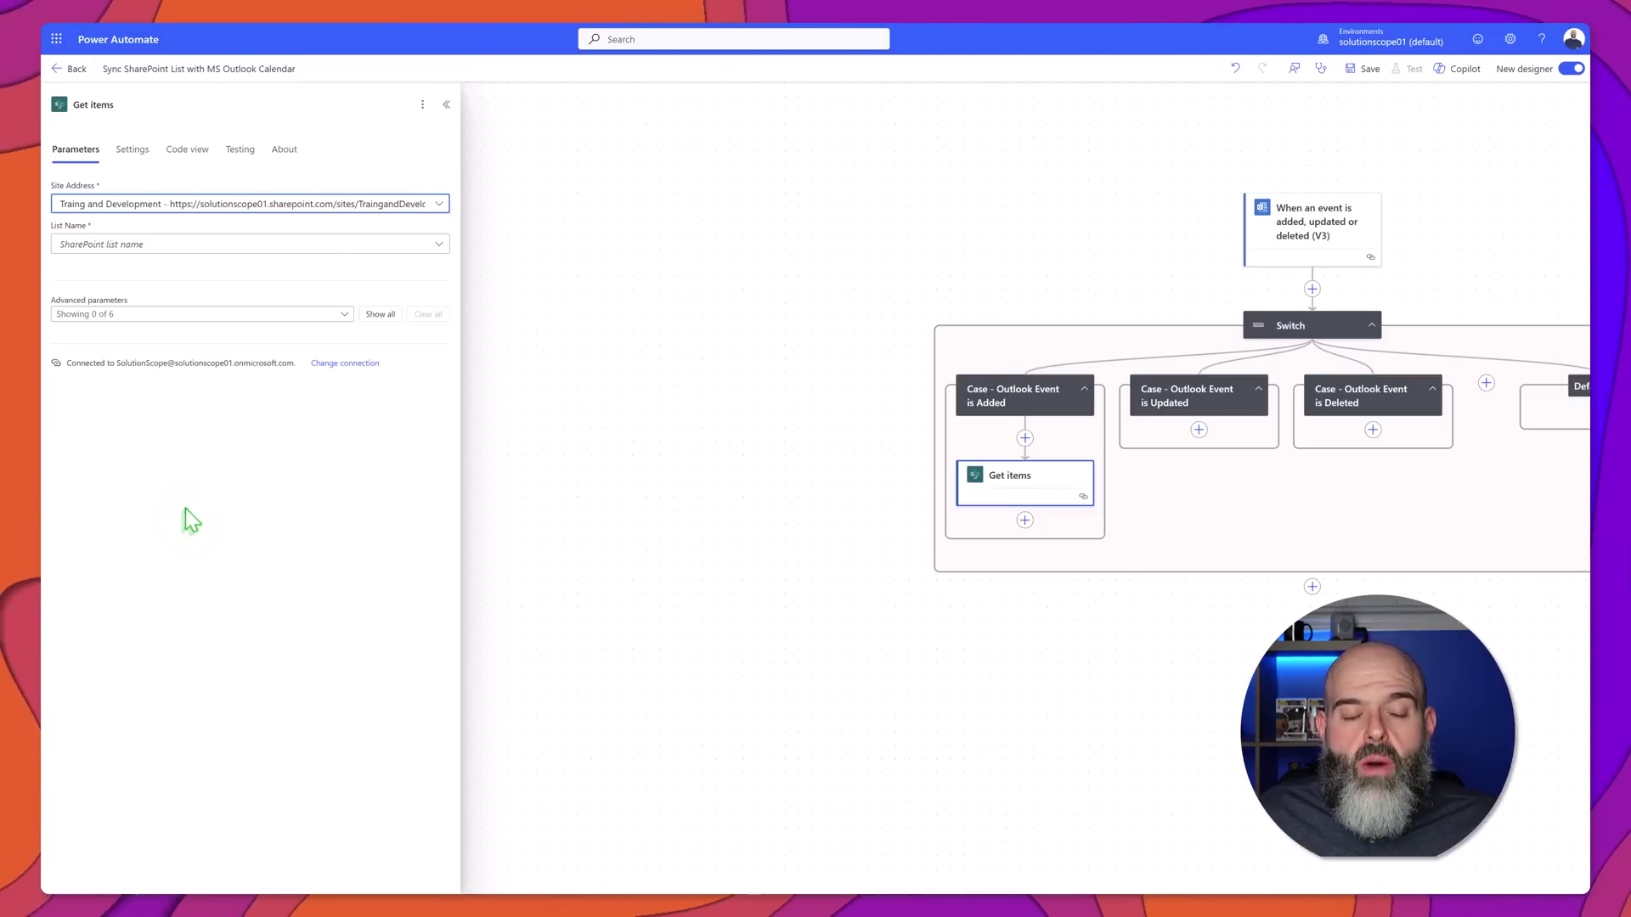
left_click(127, 245)
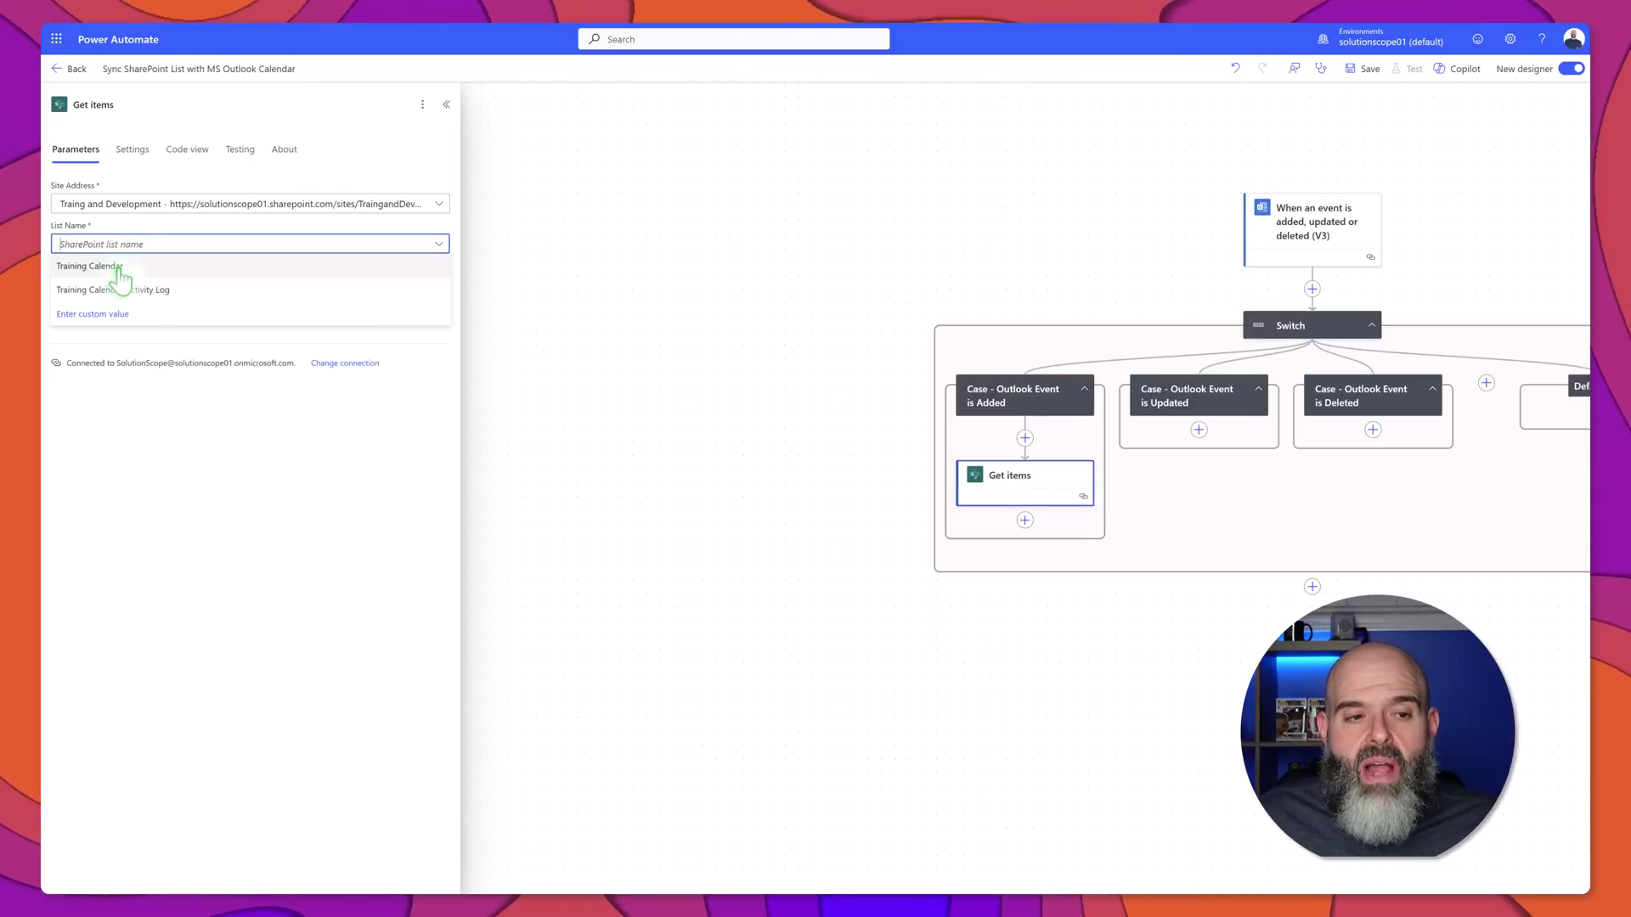
left_click(118, 267)
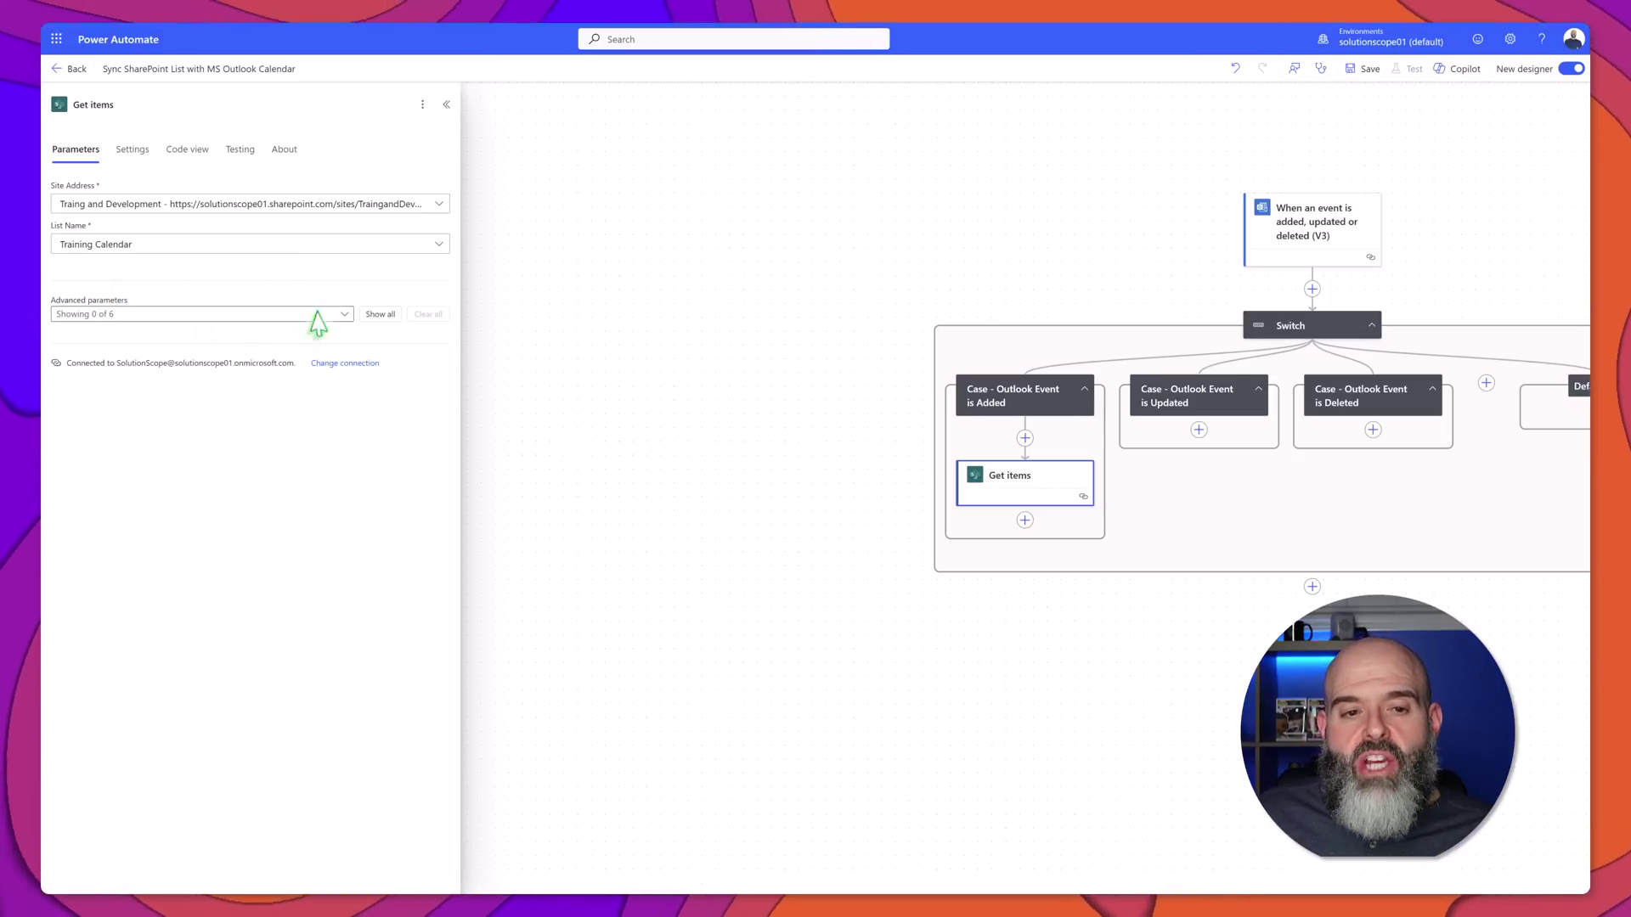
Show all advanced parameters of Get items and set its Filter Query to EventIdentifier eq '[Id]', using the Outlook trigger's Id in the quotes
left_click(386, 317)
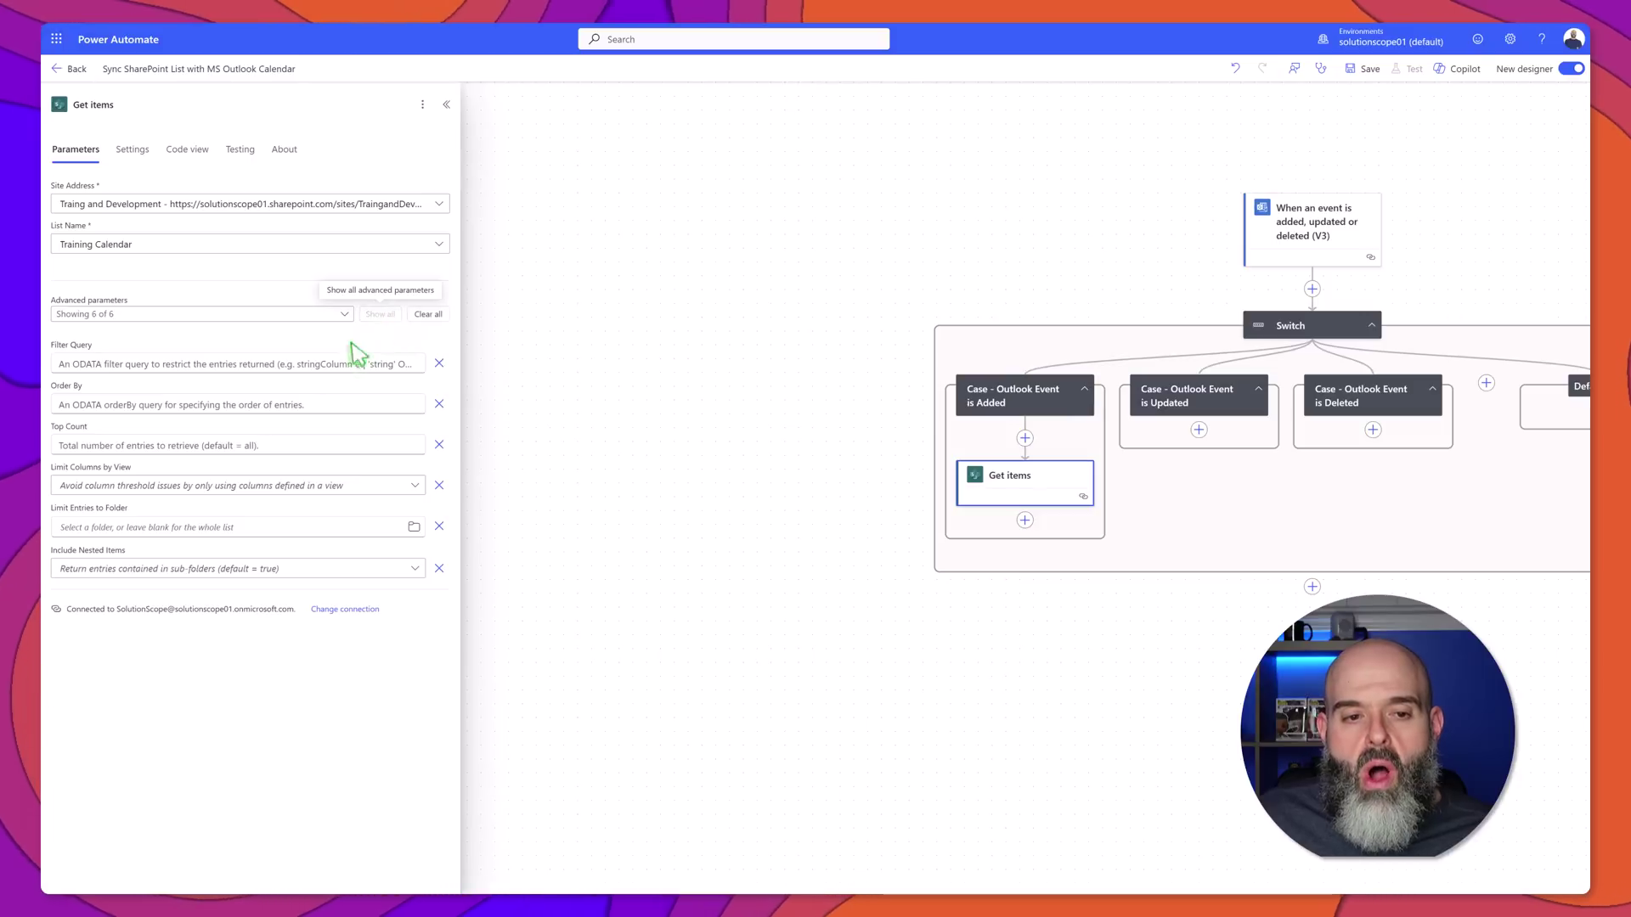
left_click(293, 366)
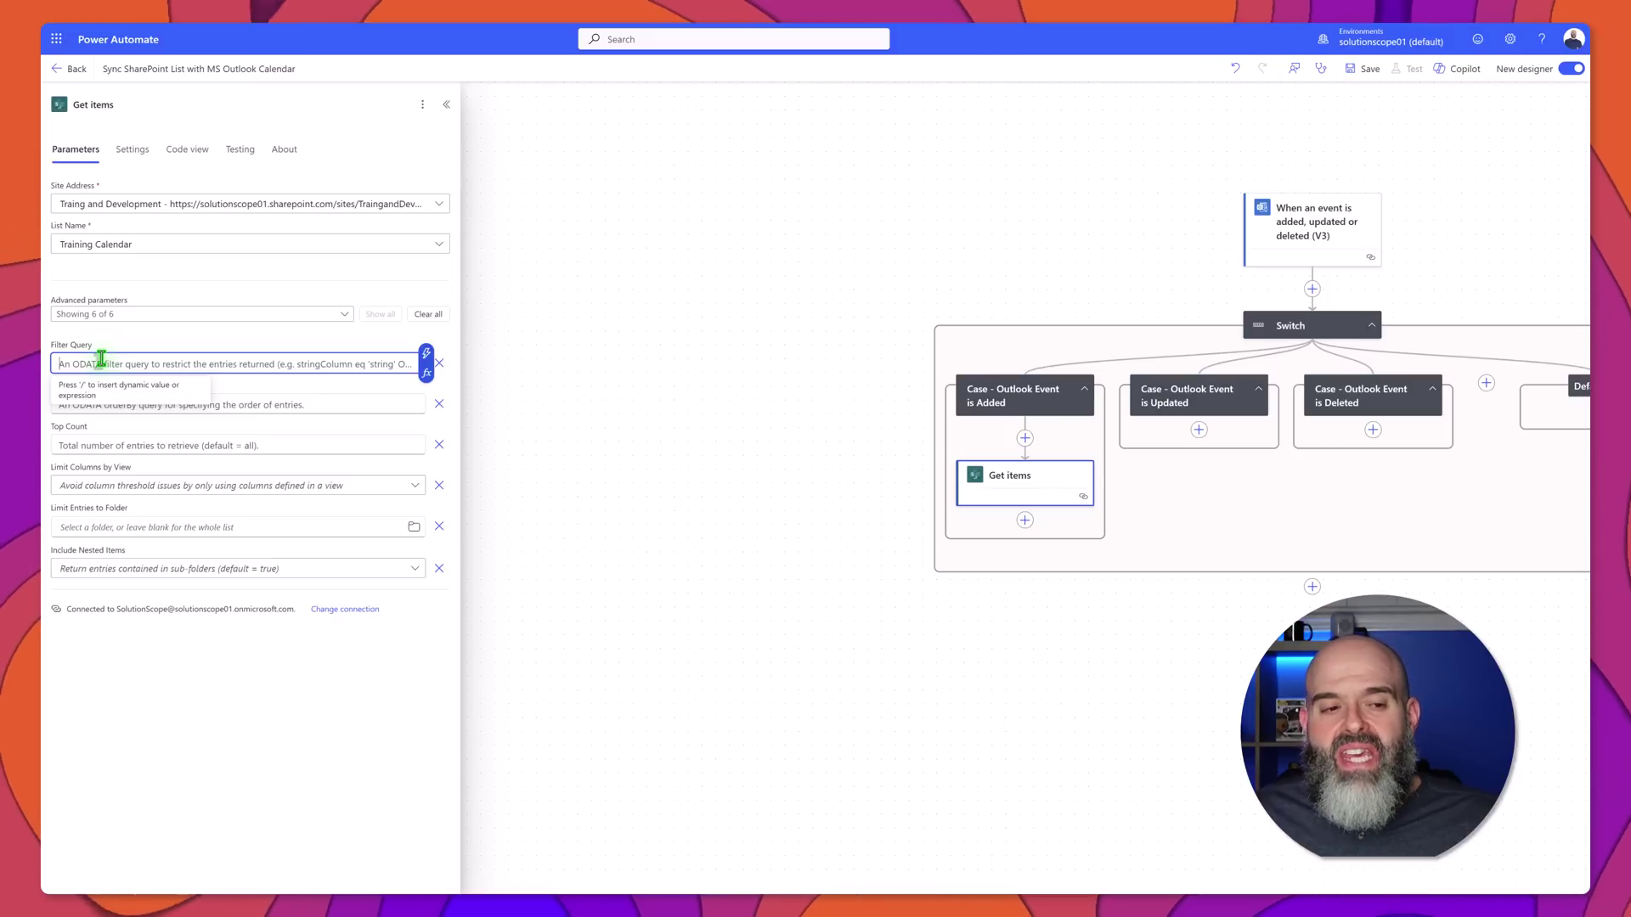
type("EventIdentifier eq")
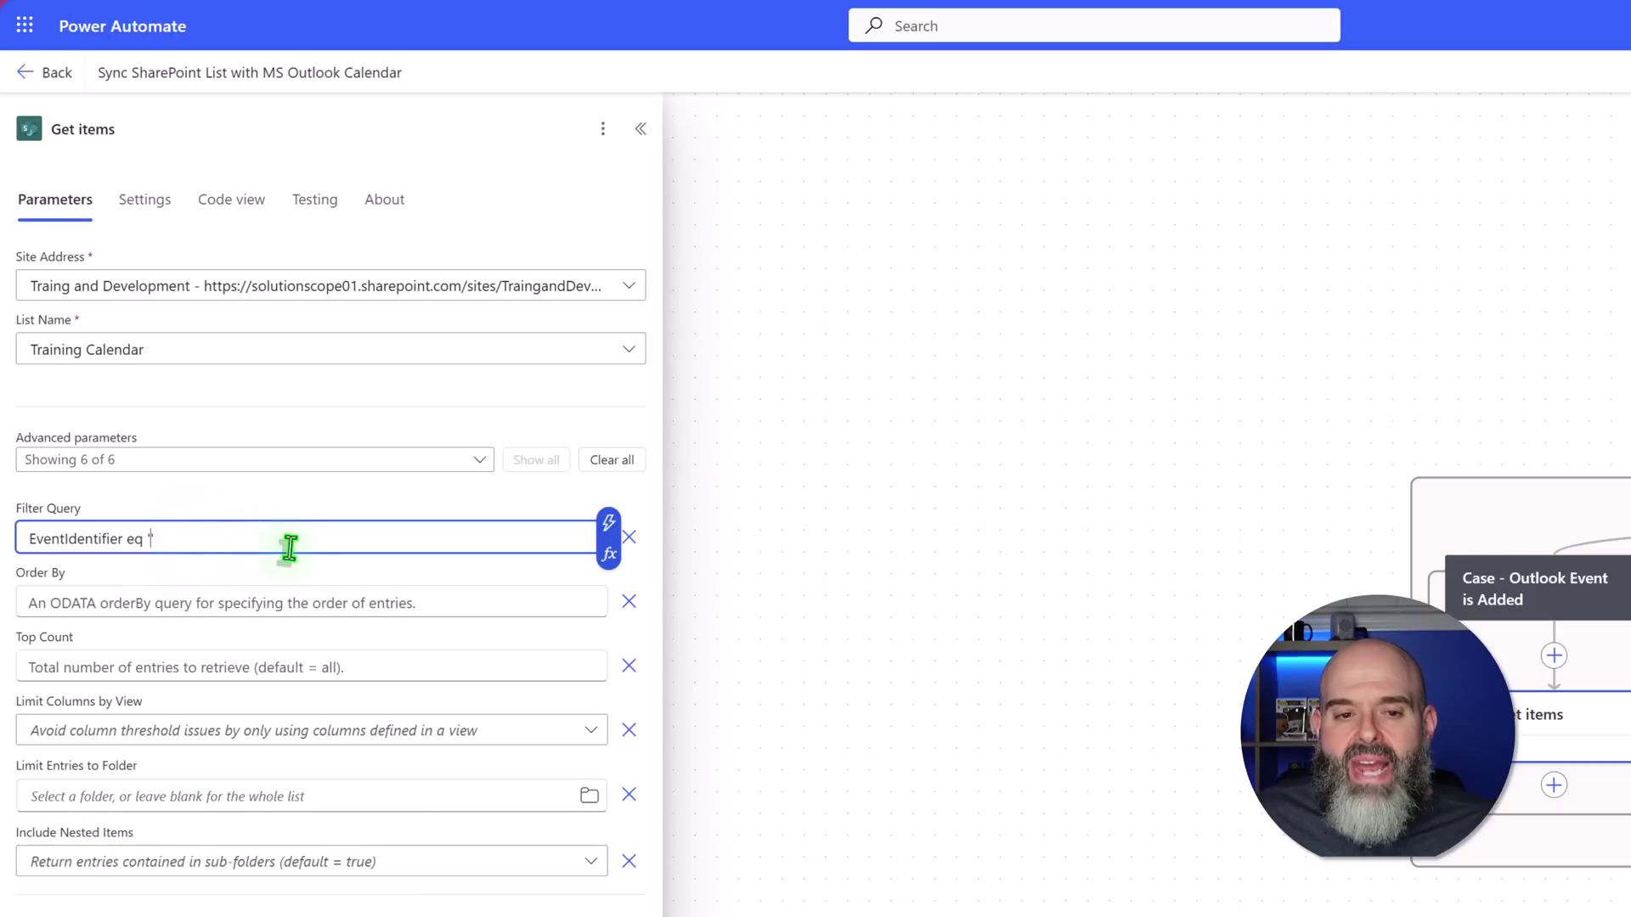
left_click(609, 537)
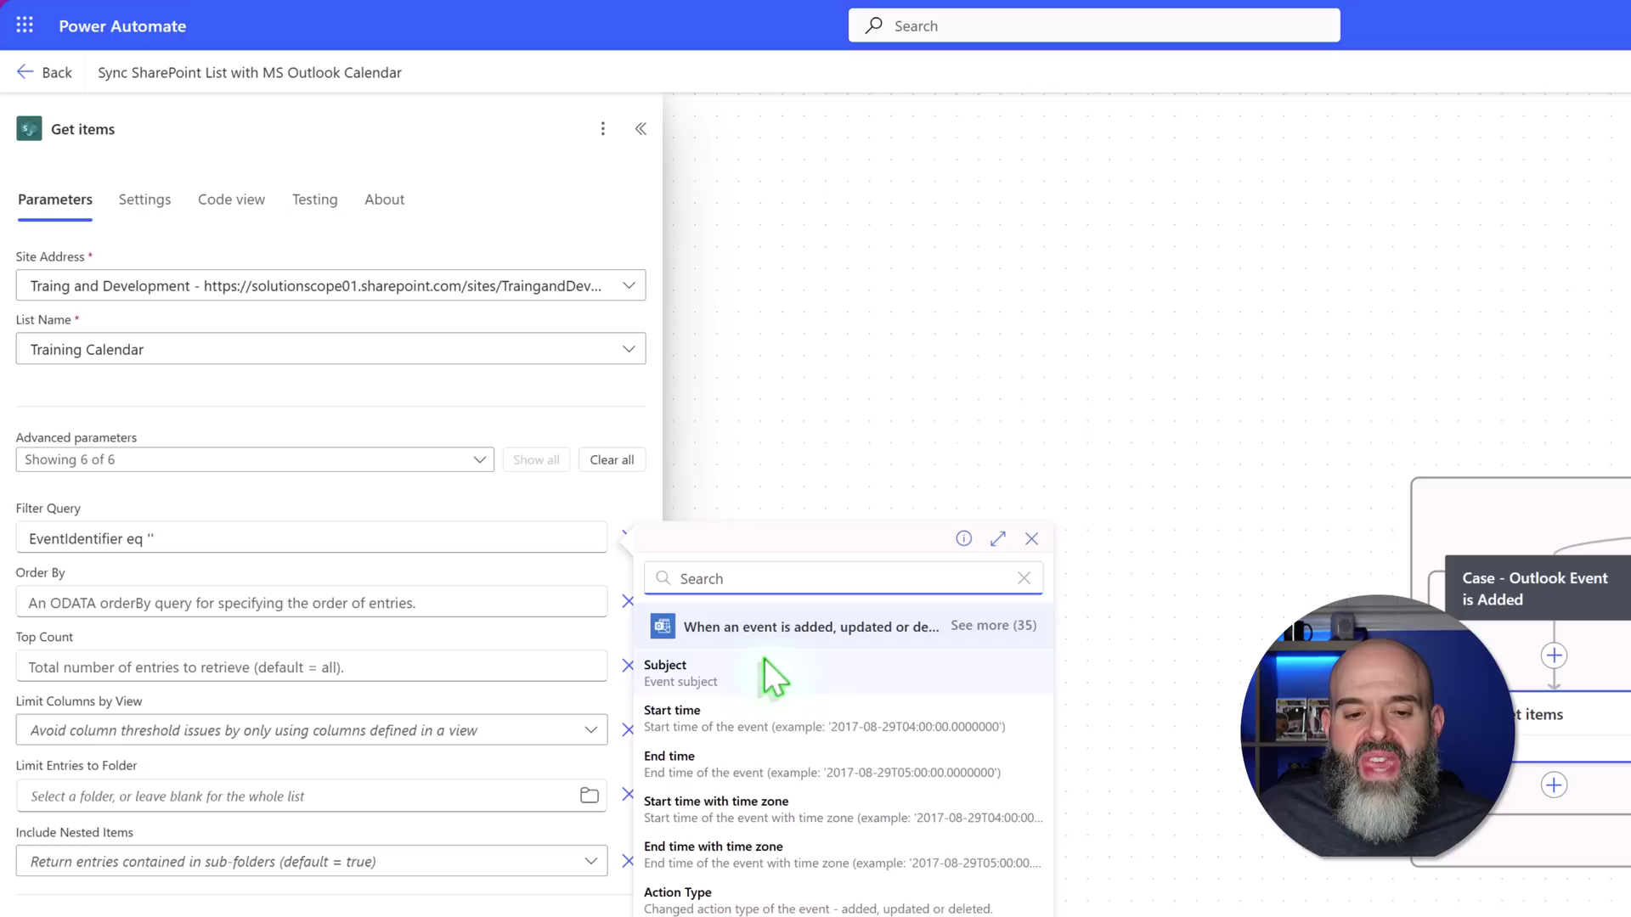
left_click(990, 627)
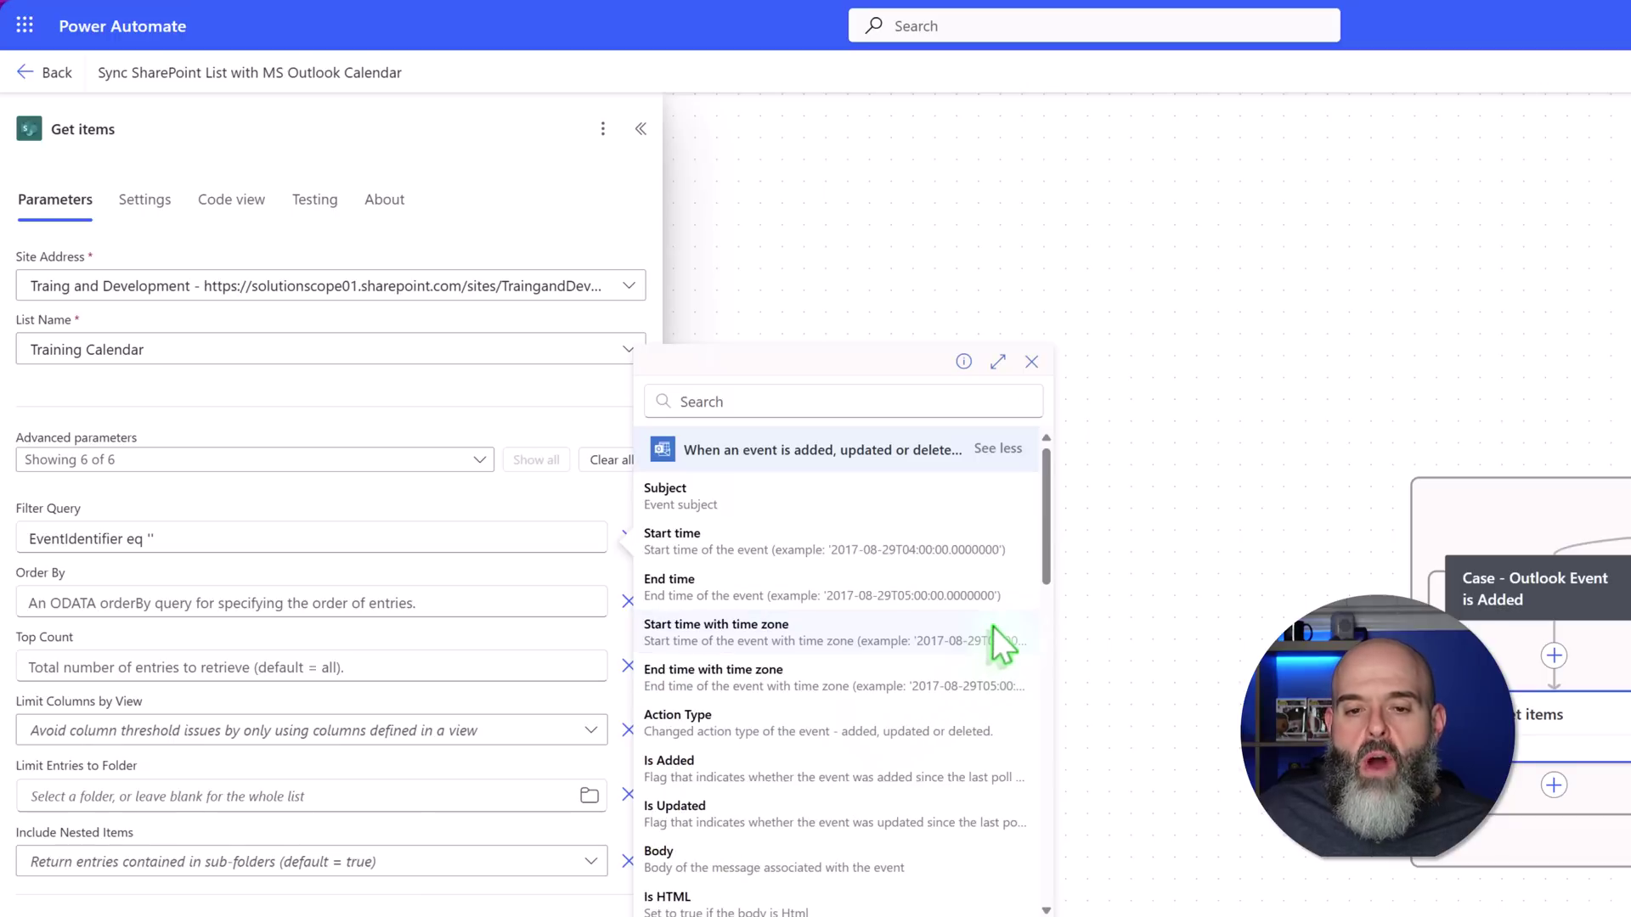
scroll(992, 625, "down", 3)
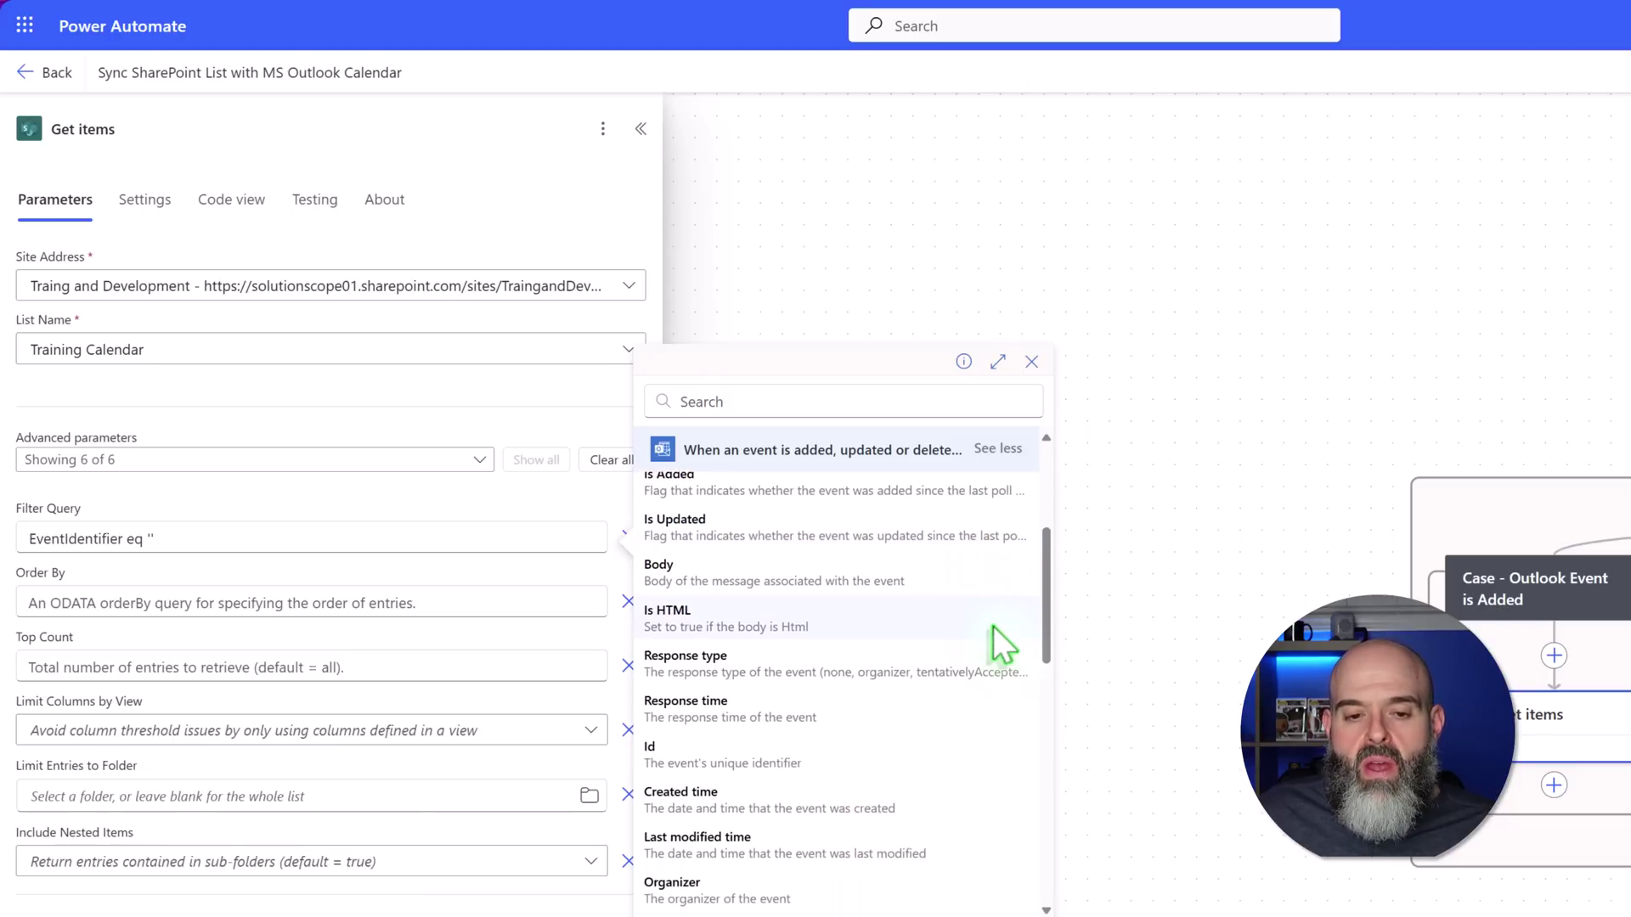
left_click(679, 756)
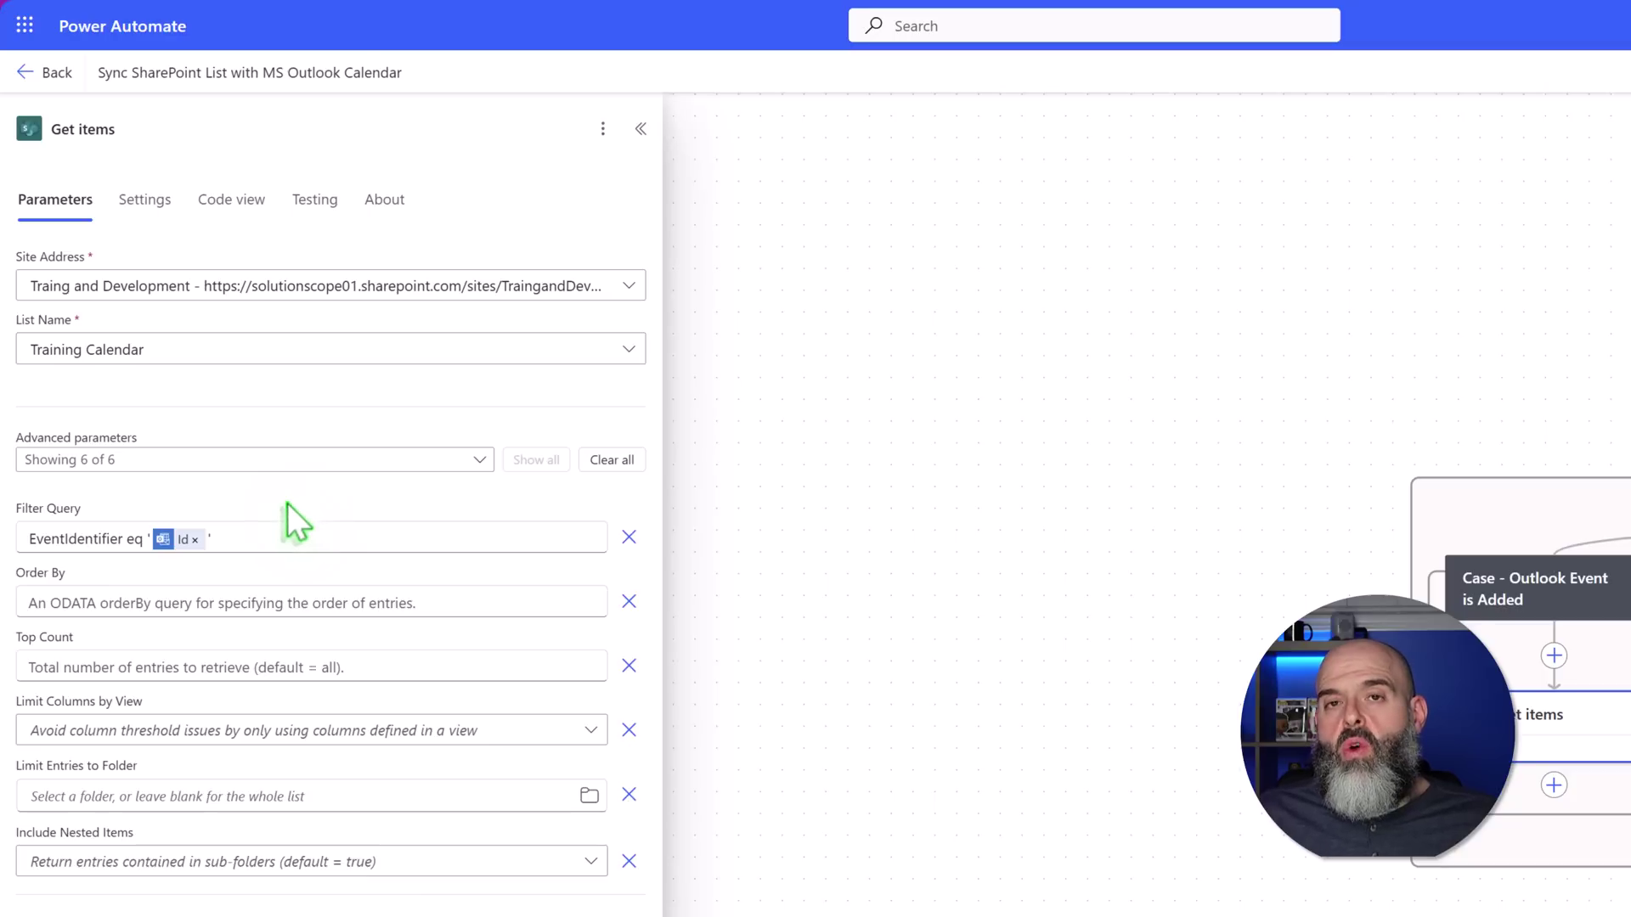
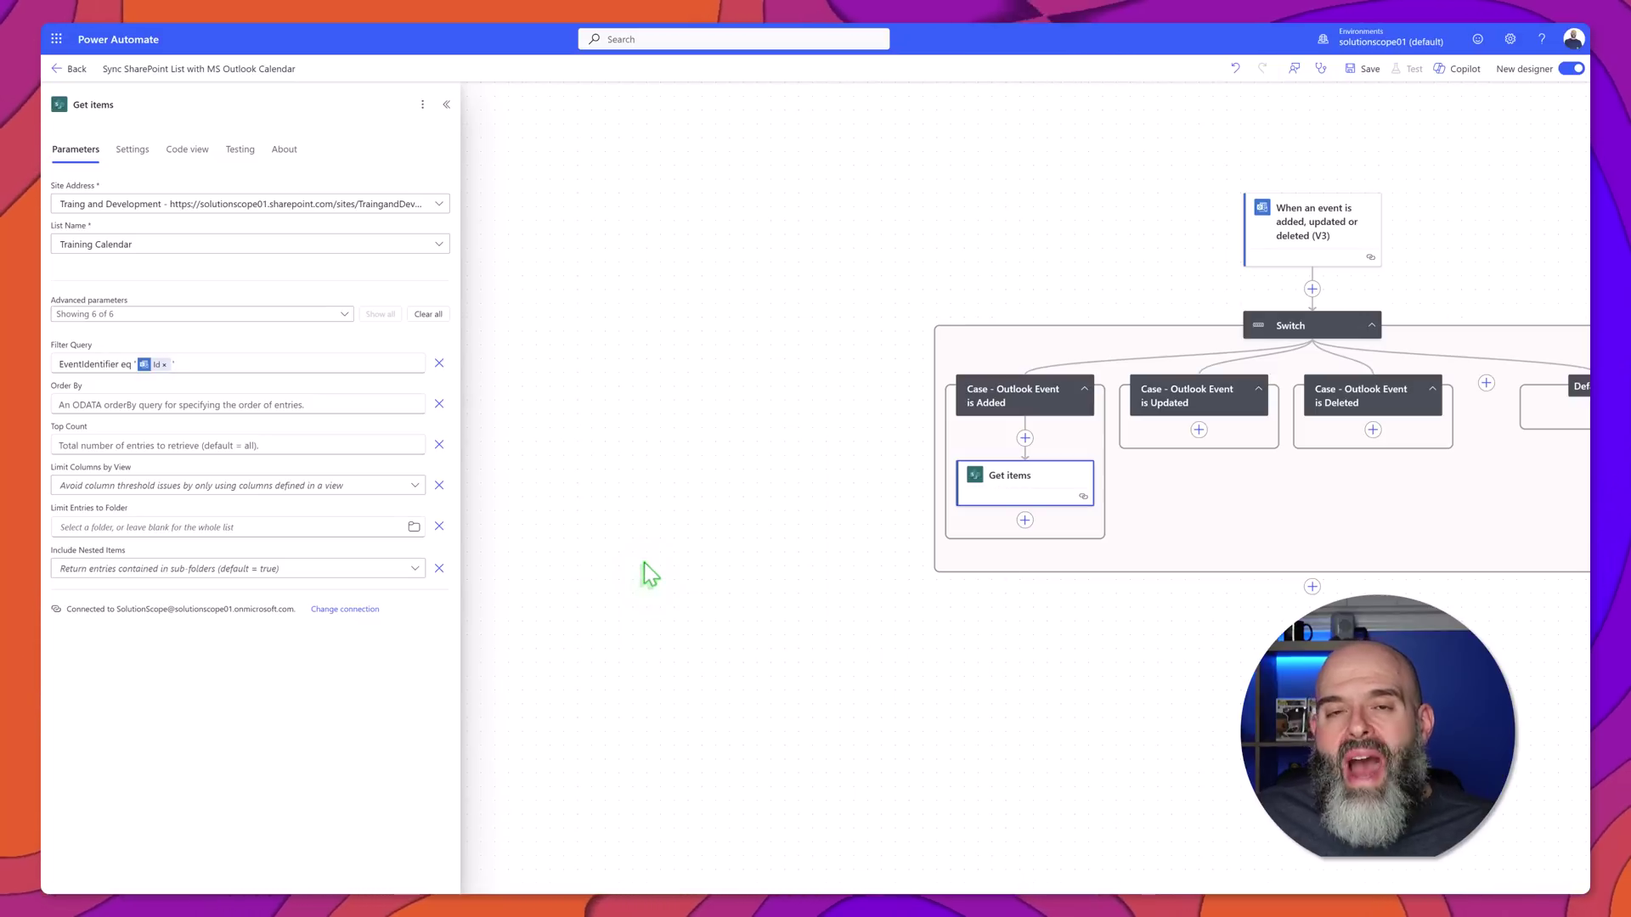
Add a Condition below Get items in the Outlook Event is Added case, named "Condition - Check For Duplicates on Create"
left_click(1026, 520)
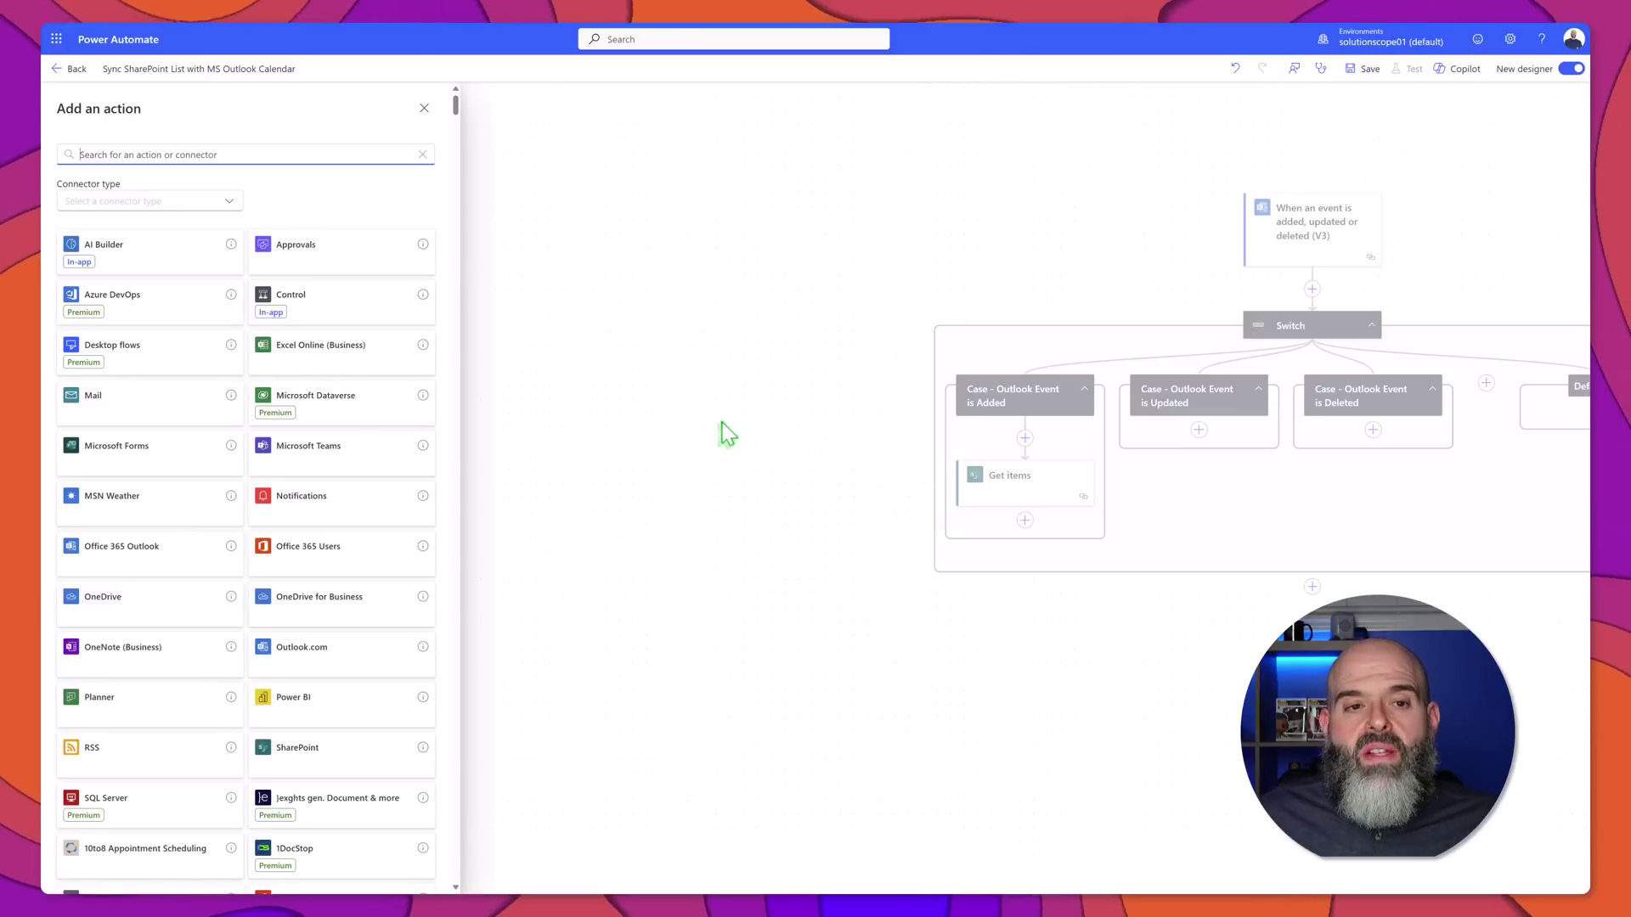
left_click(328, 303)
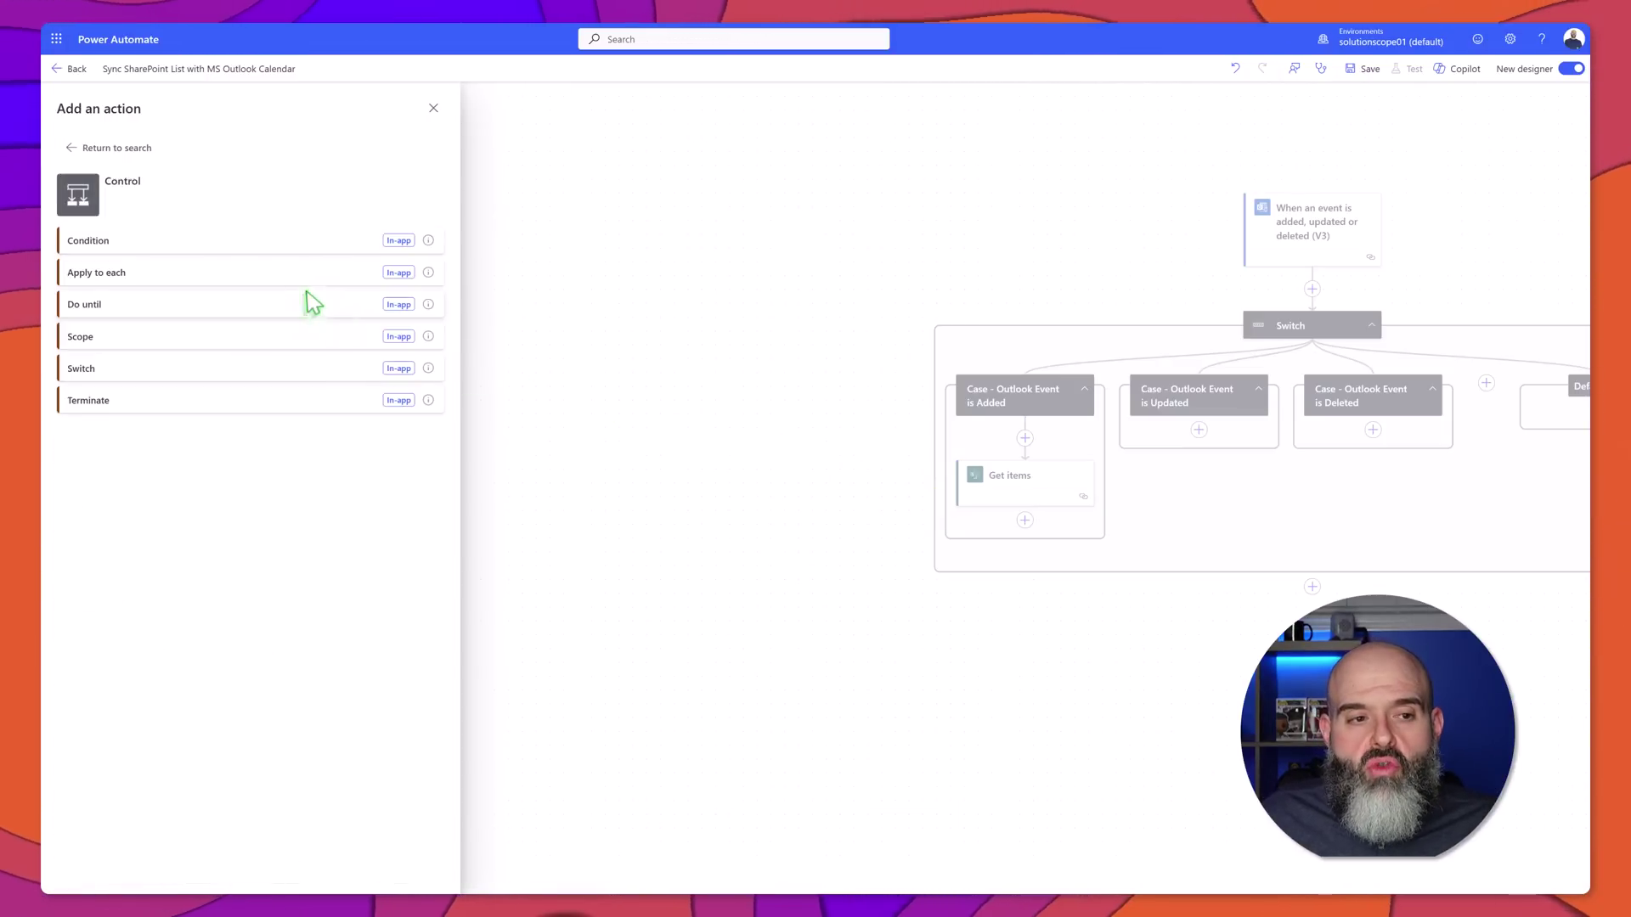
left_click(124, 247)
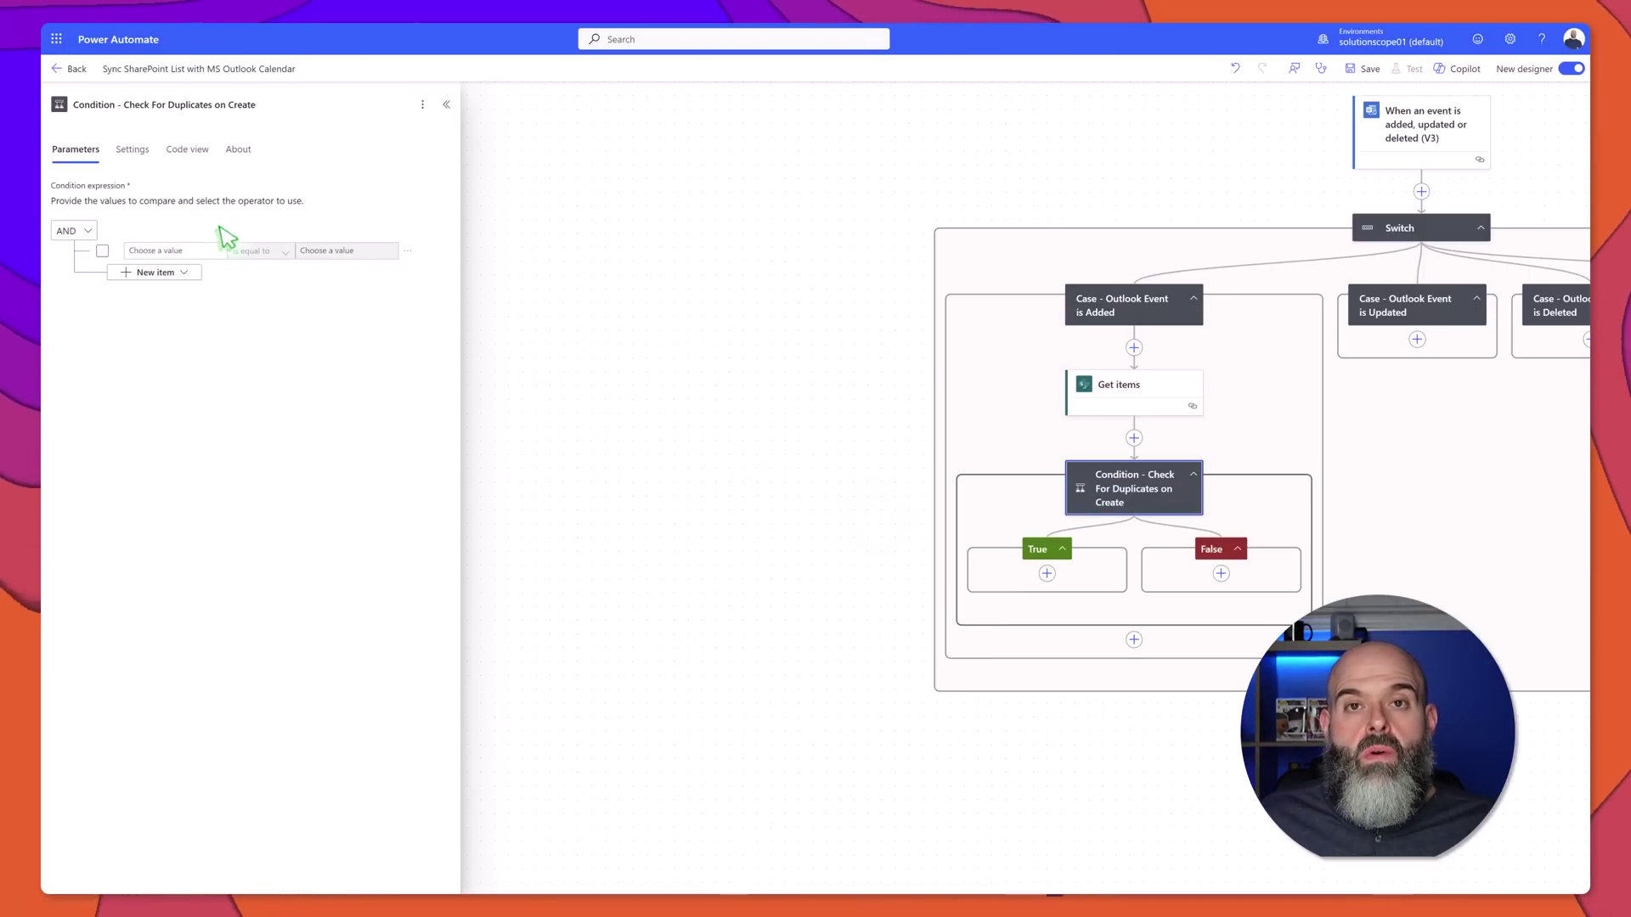
Set the condition's first value to the expression length(outputs('Get_items_-_Create_Event')?['body/value'])
left_click(163, 255)
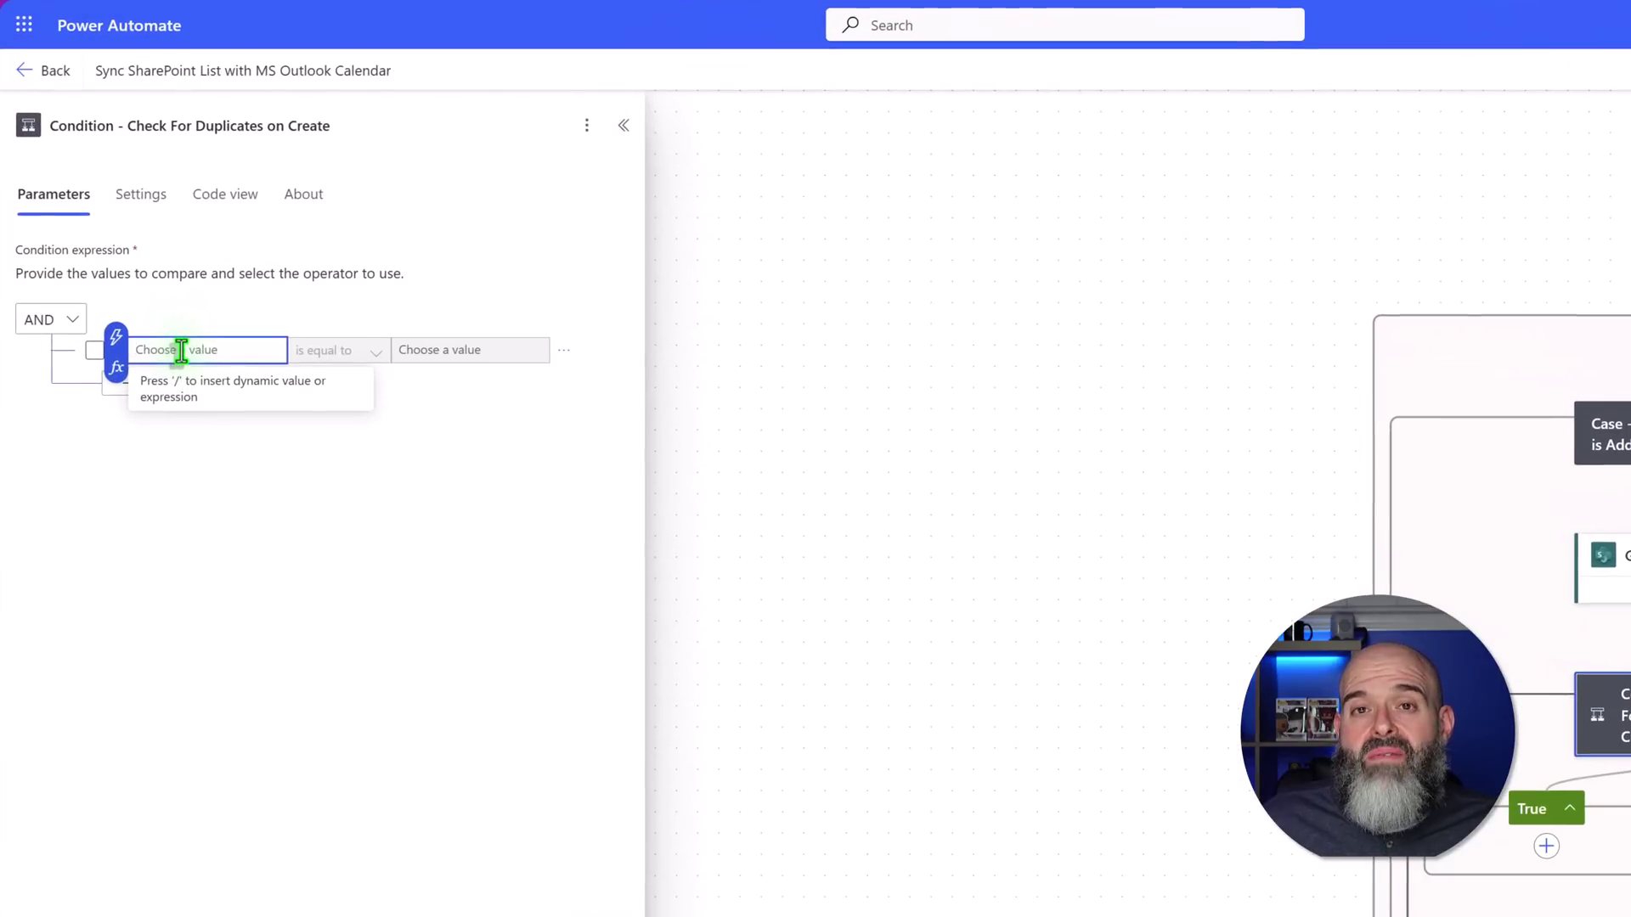
left_click(116, 369)
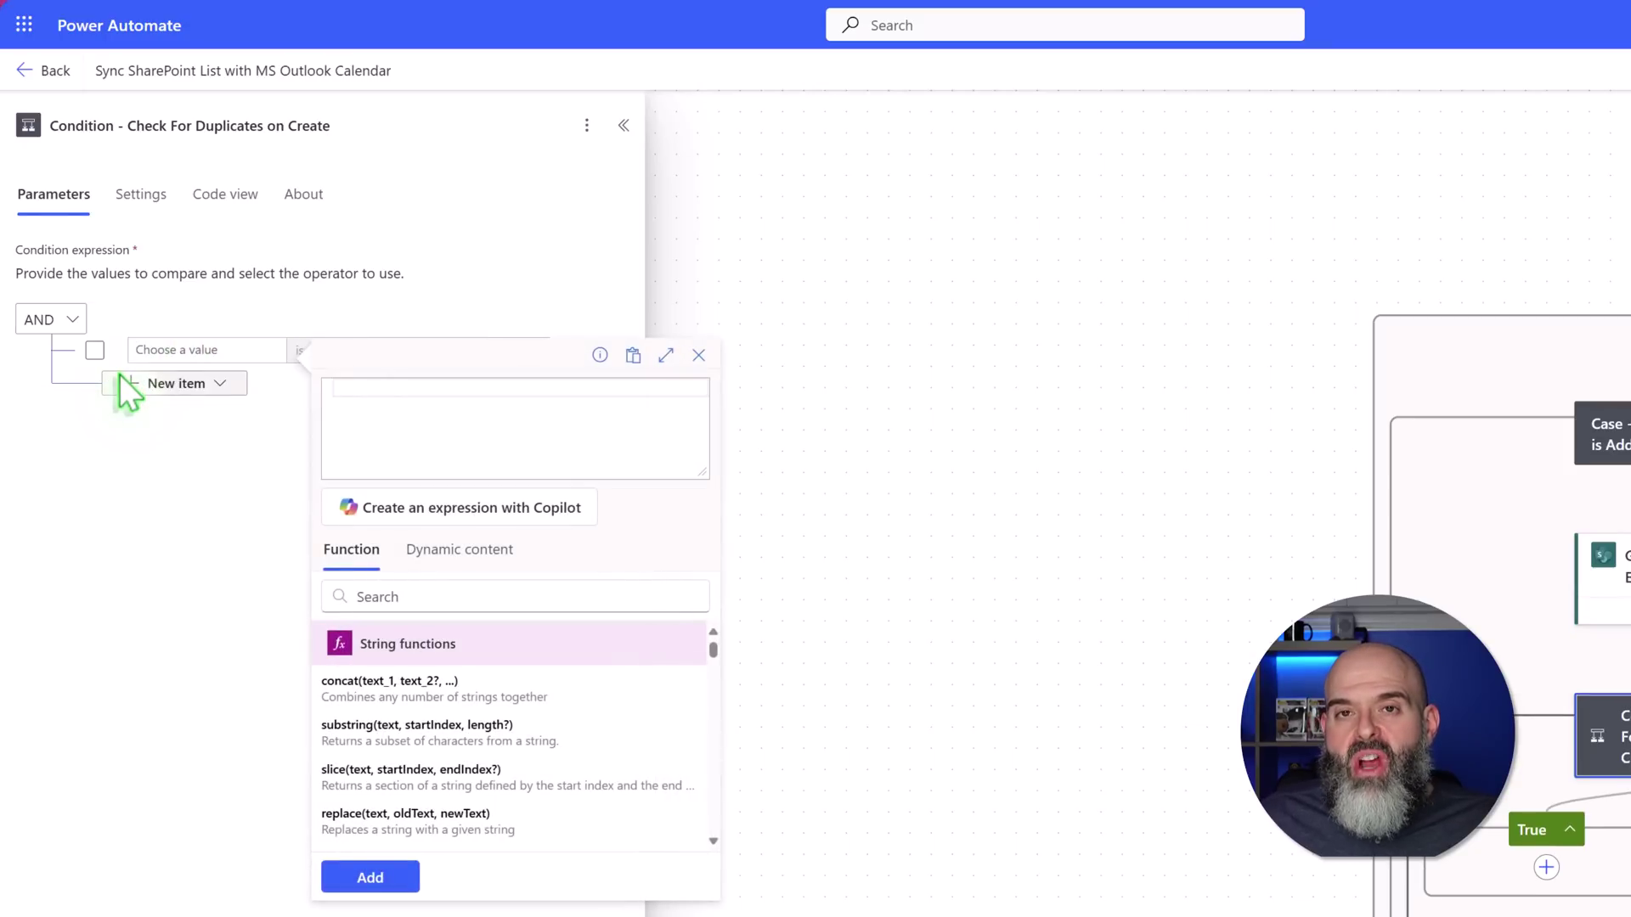
type("len")
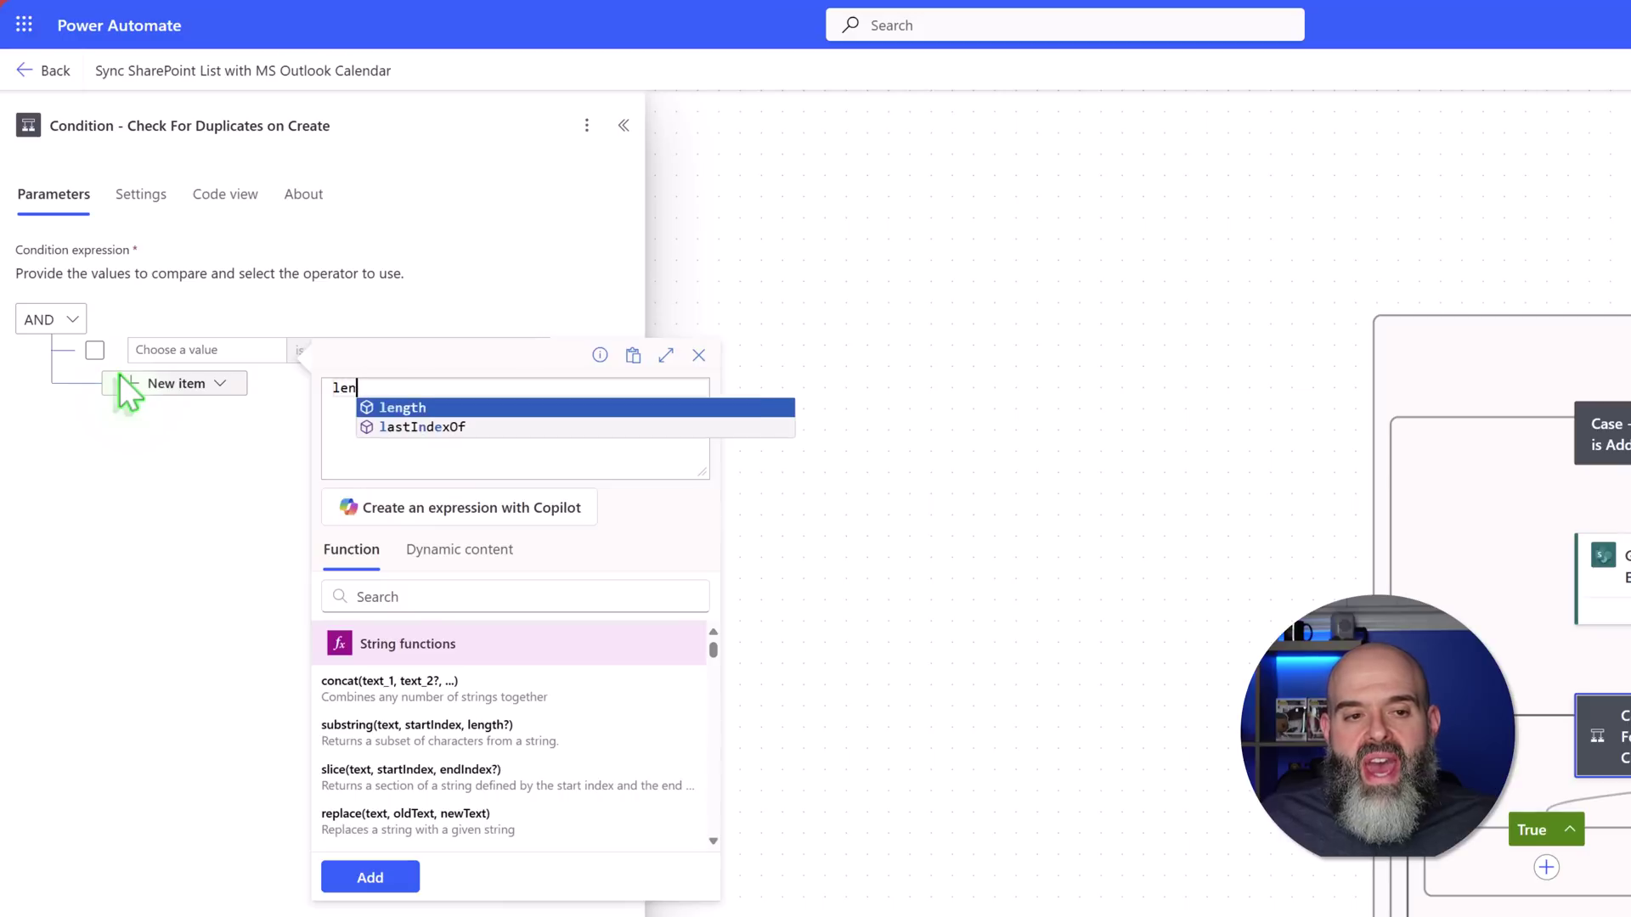
type("gth(")
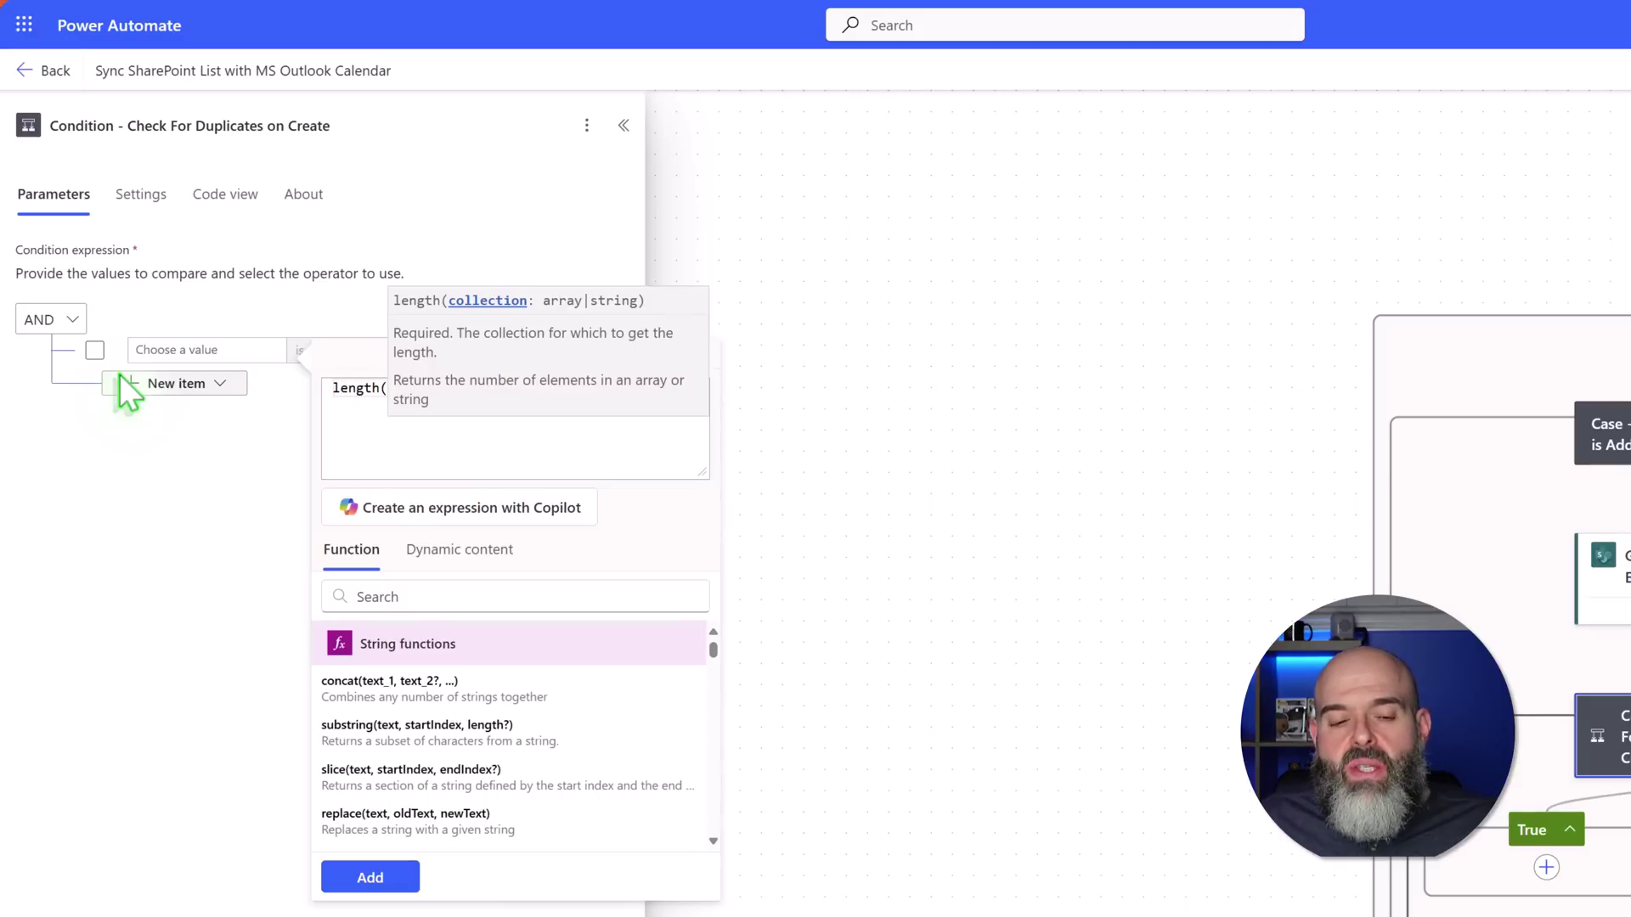
left_click(461, 554)
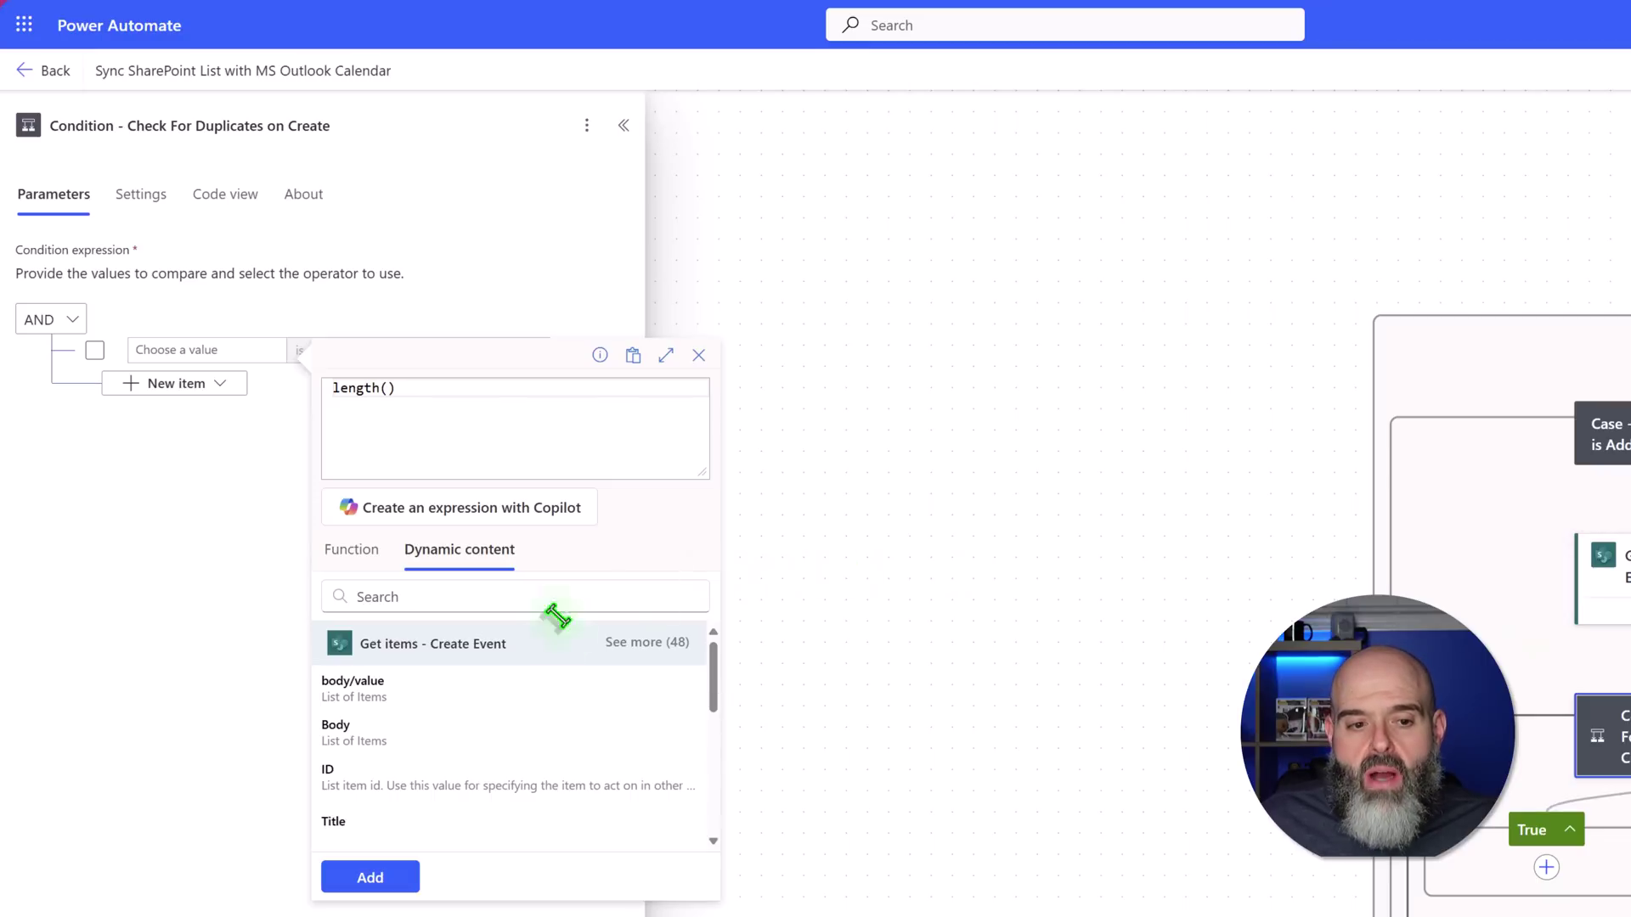
left_click(337, 697)
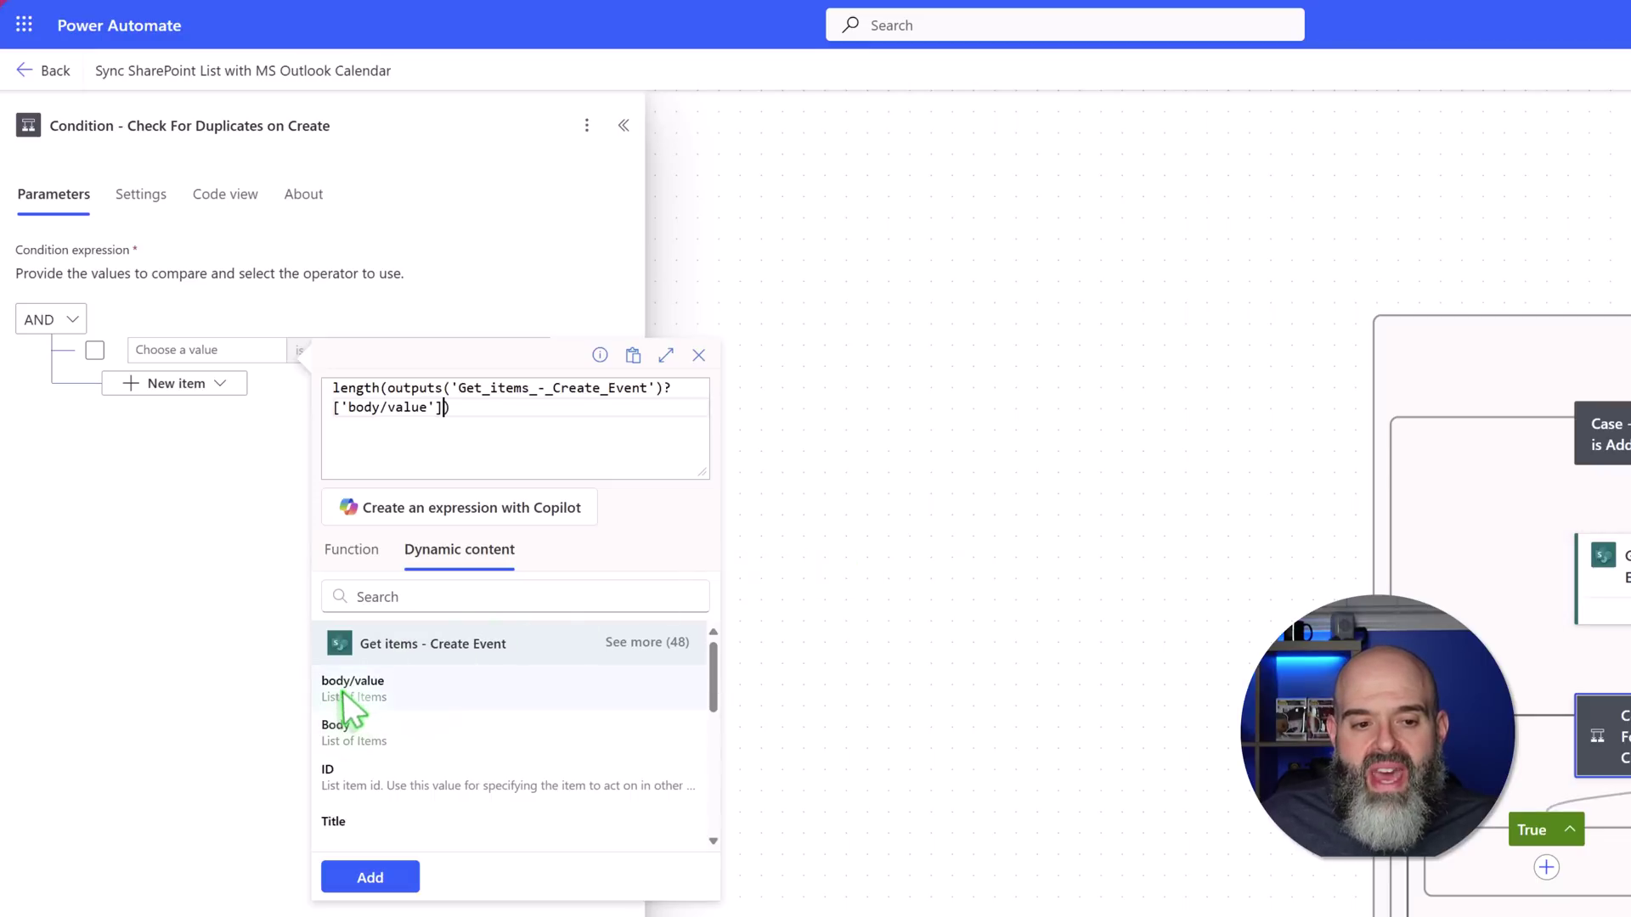
left_click(369, 877)
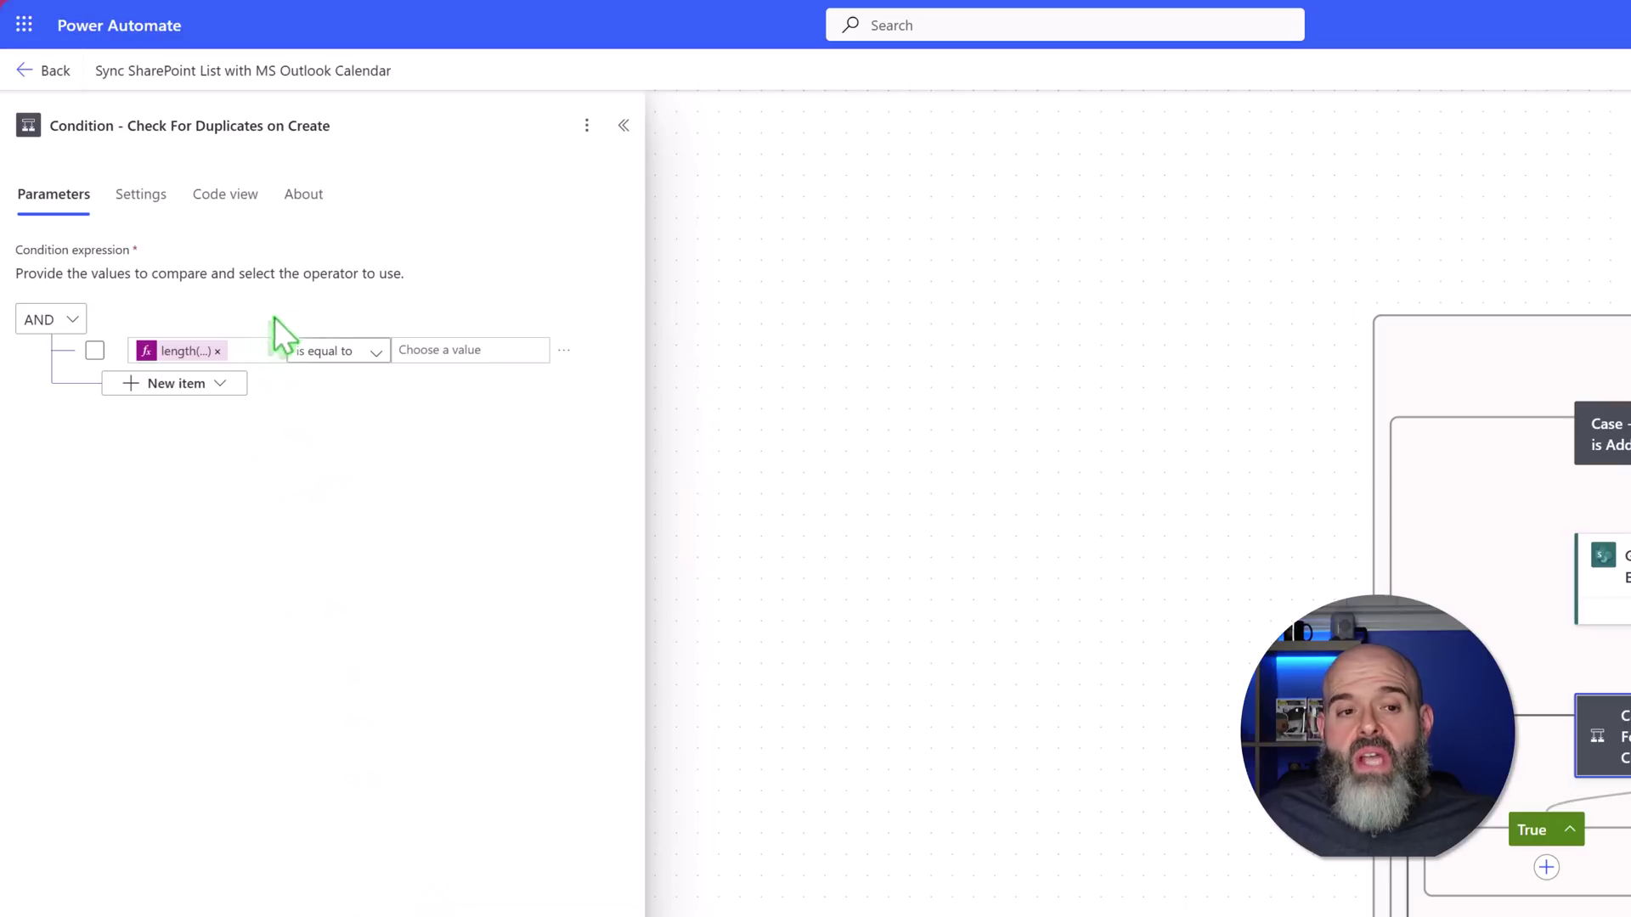
Set the condition's comparison value to 0 with "is equal to" and review the length expression
left_click(450, 355)
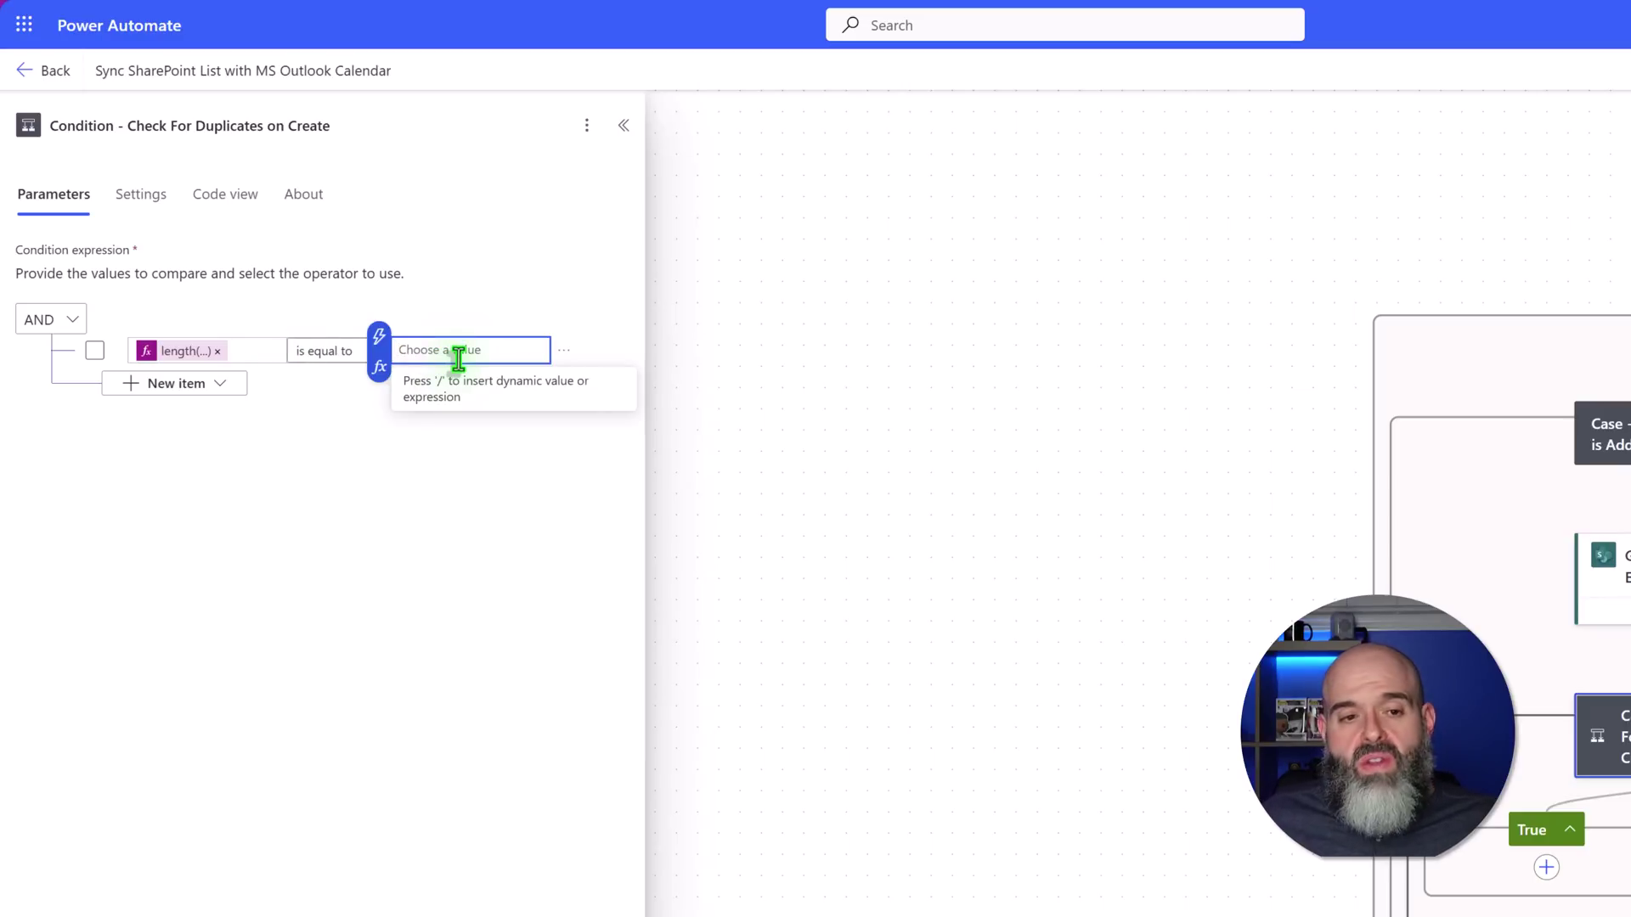
type("0")
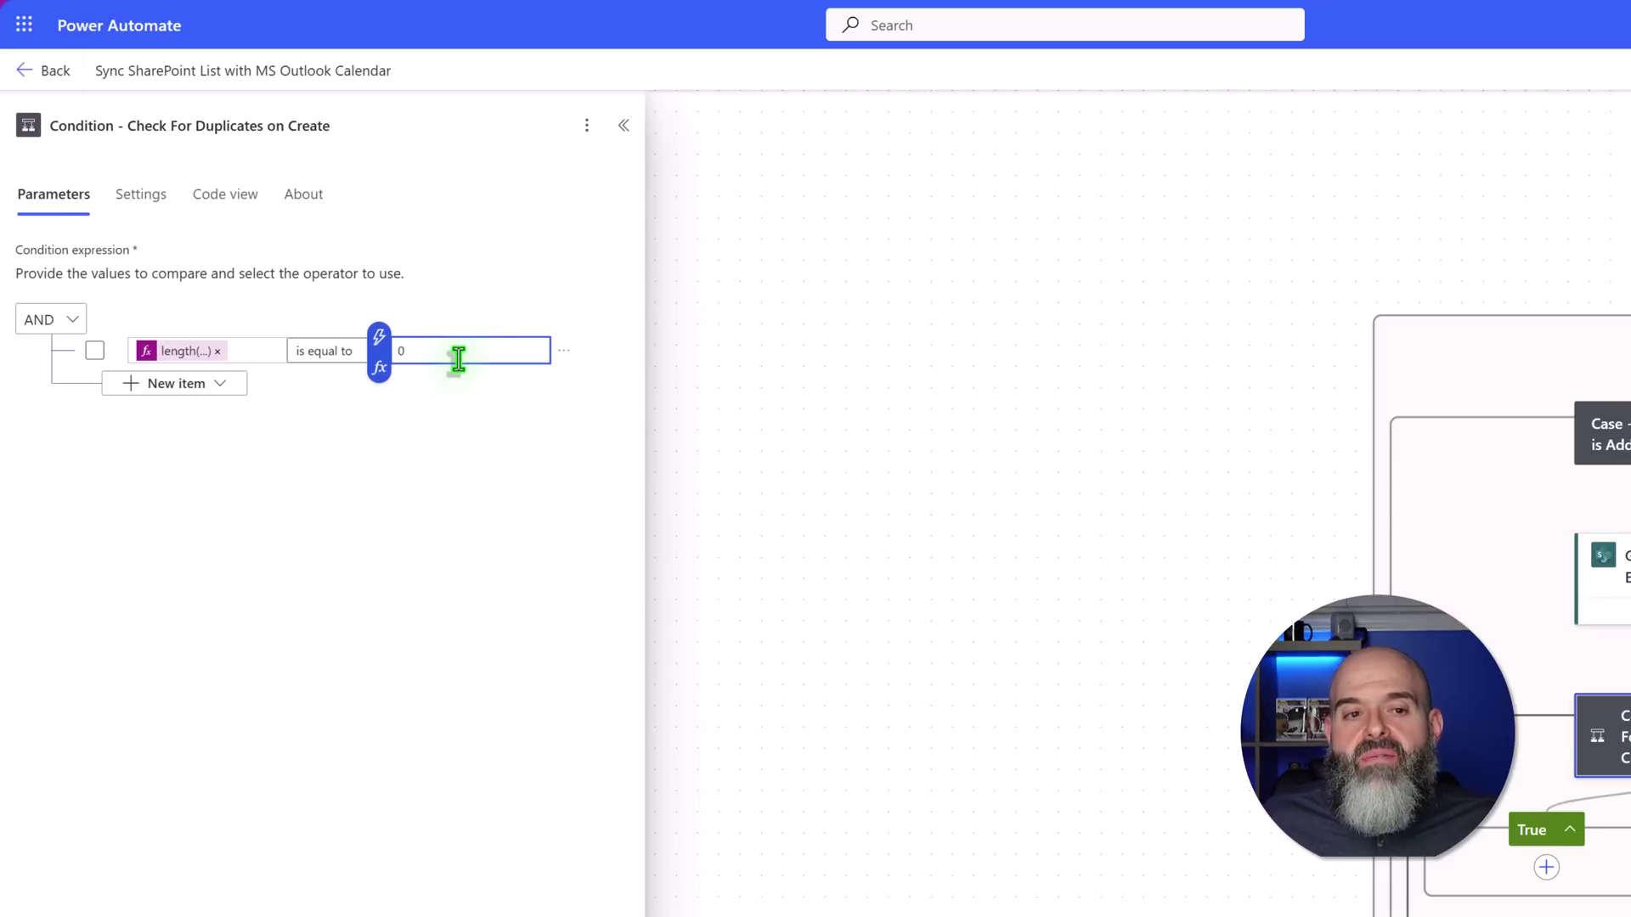
left_click(493, 316)
left_click(195, 355)
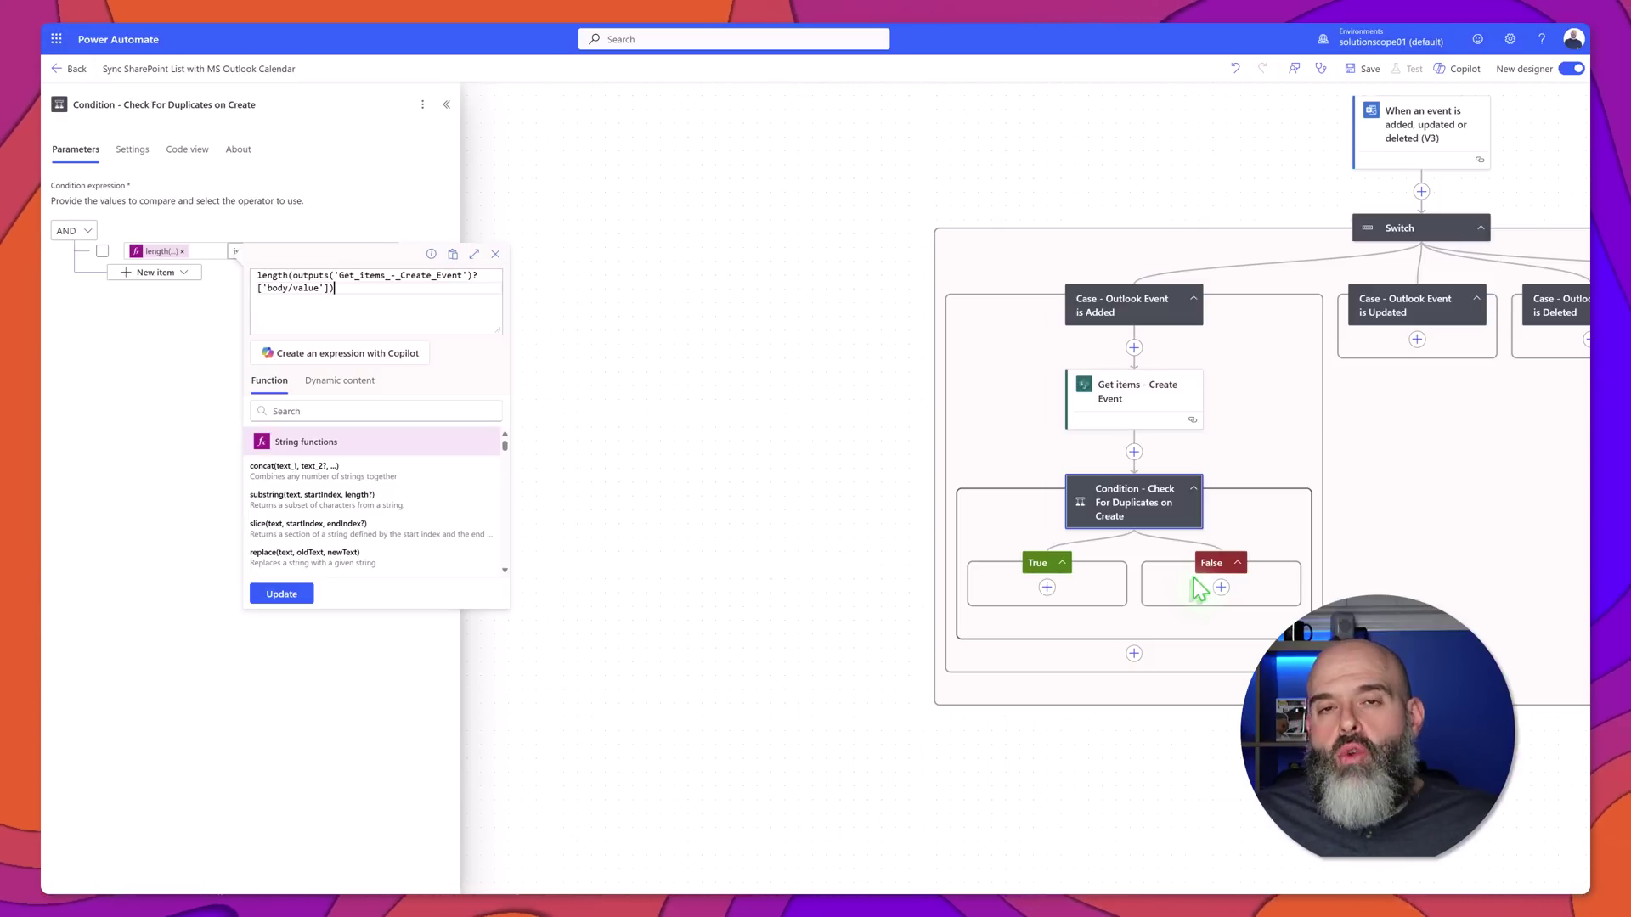
left_click(637, 364)
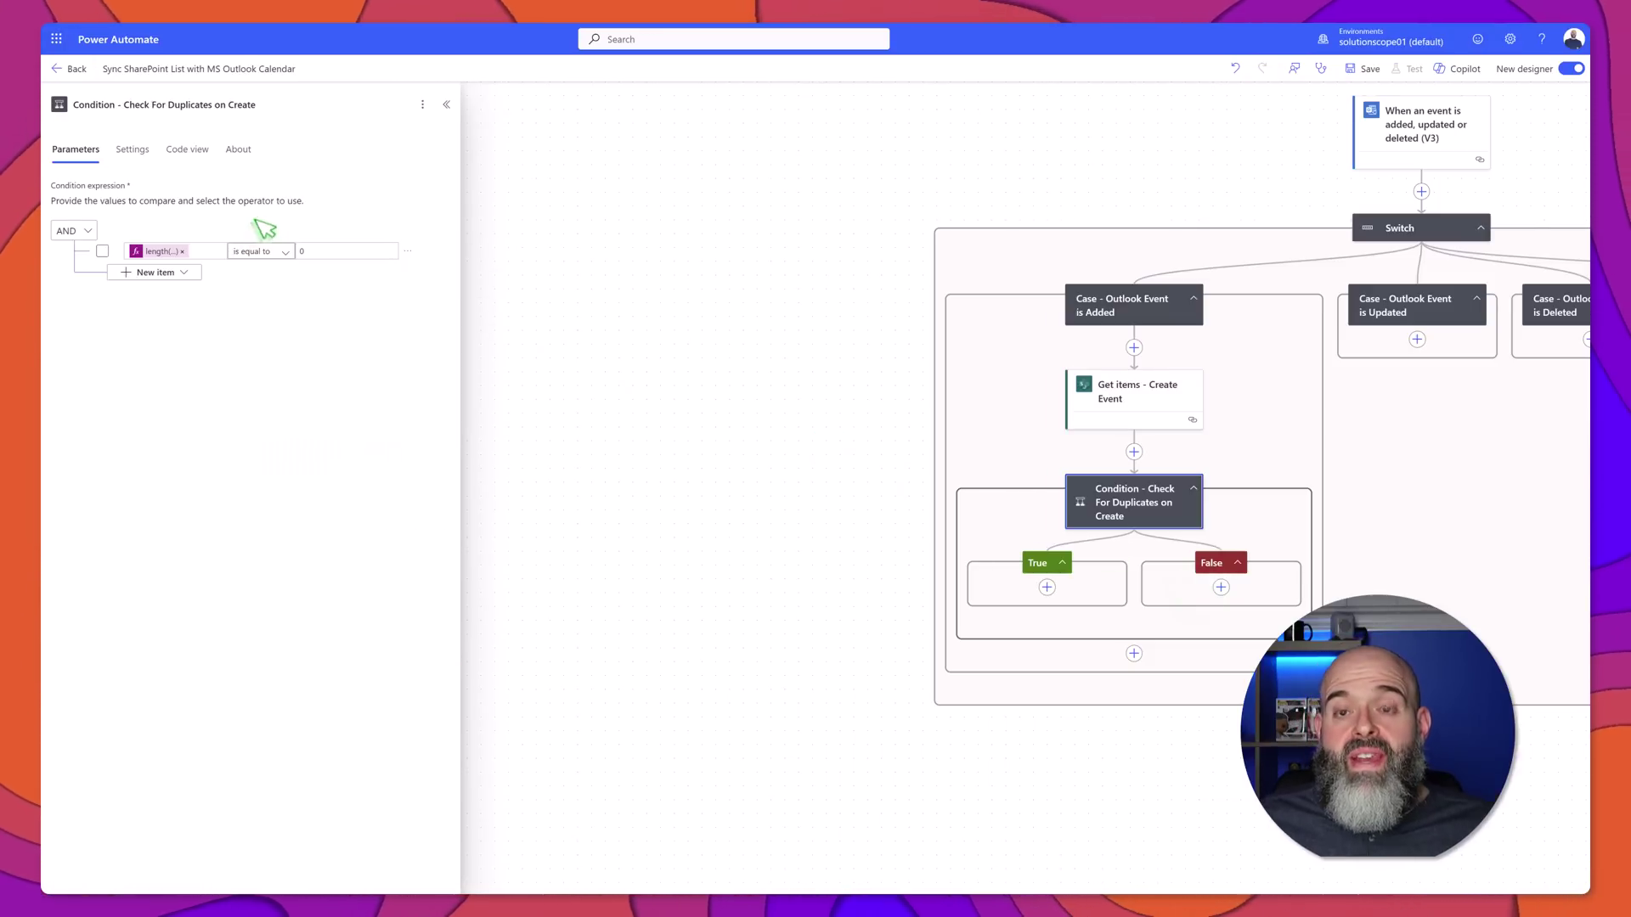
Add a SharePoint Create item action for the Training Calendar list to the True branch and show all its advanced parameters
left_click(1047, 588)
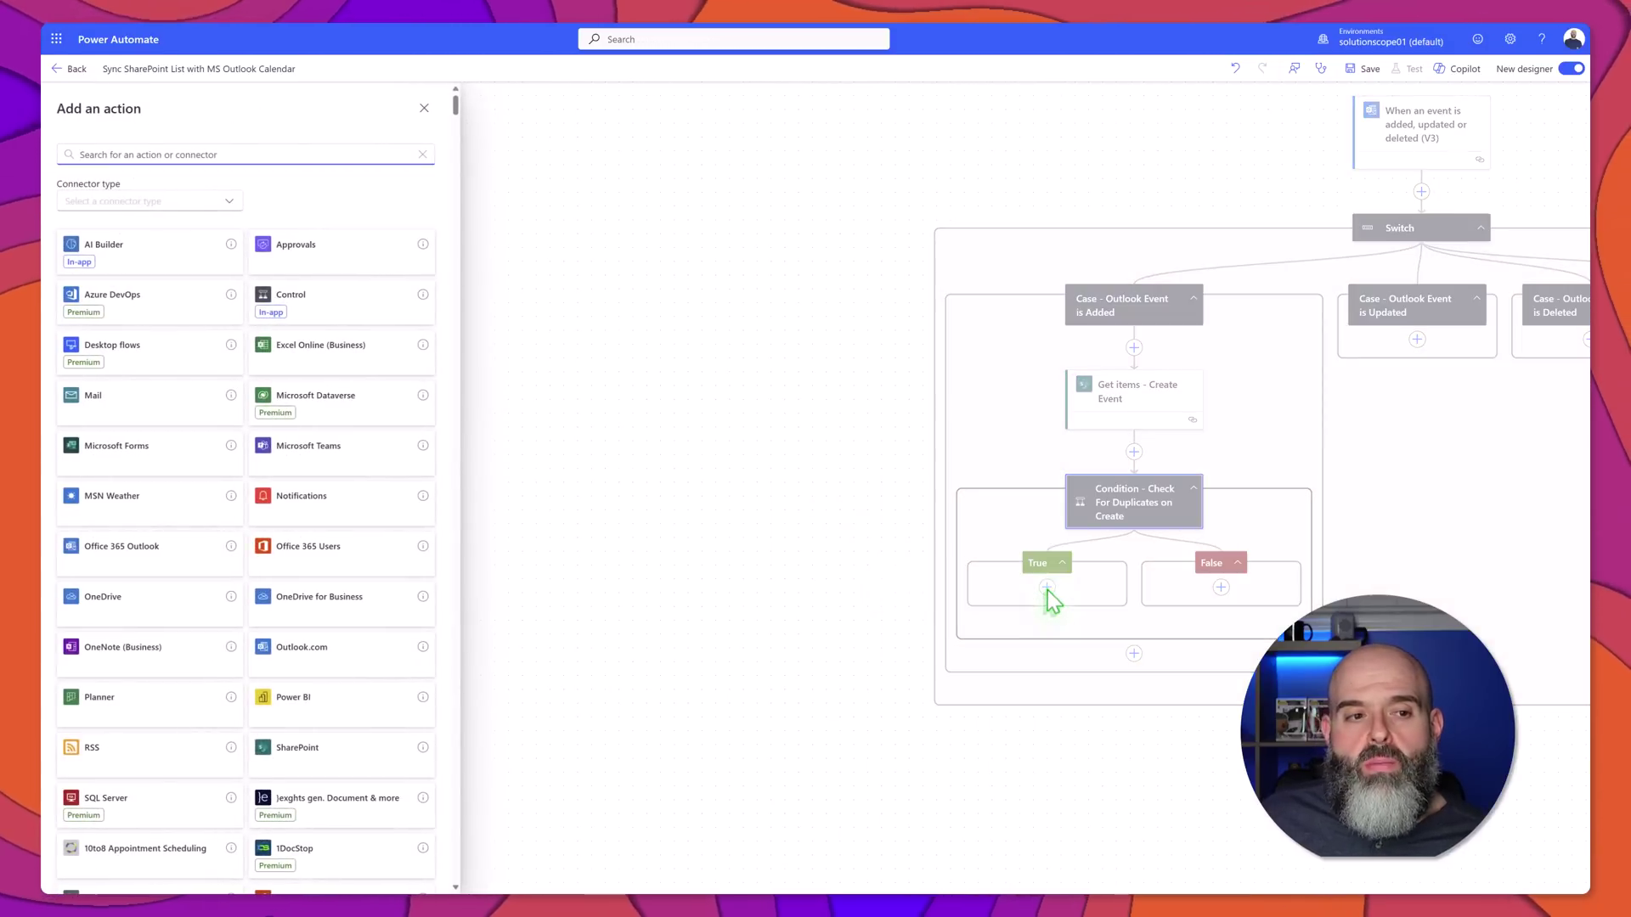
type("c")
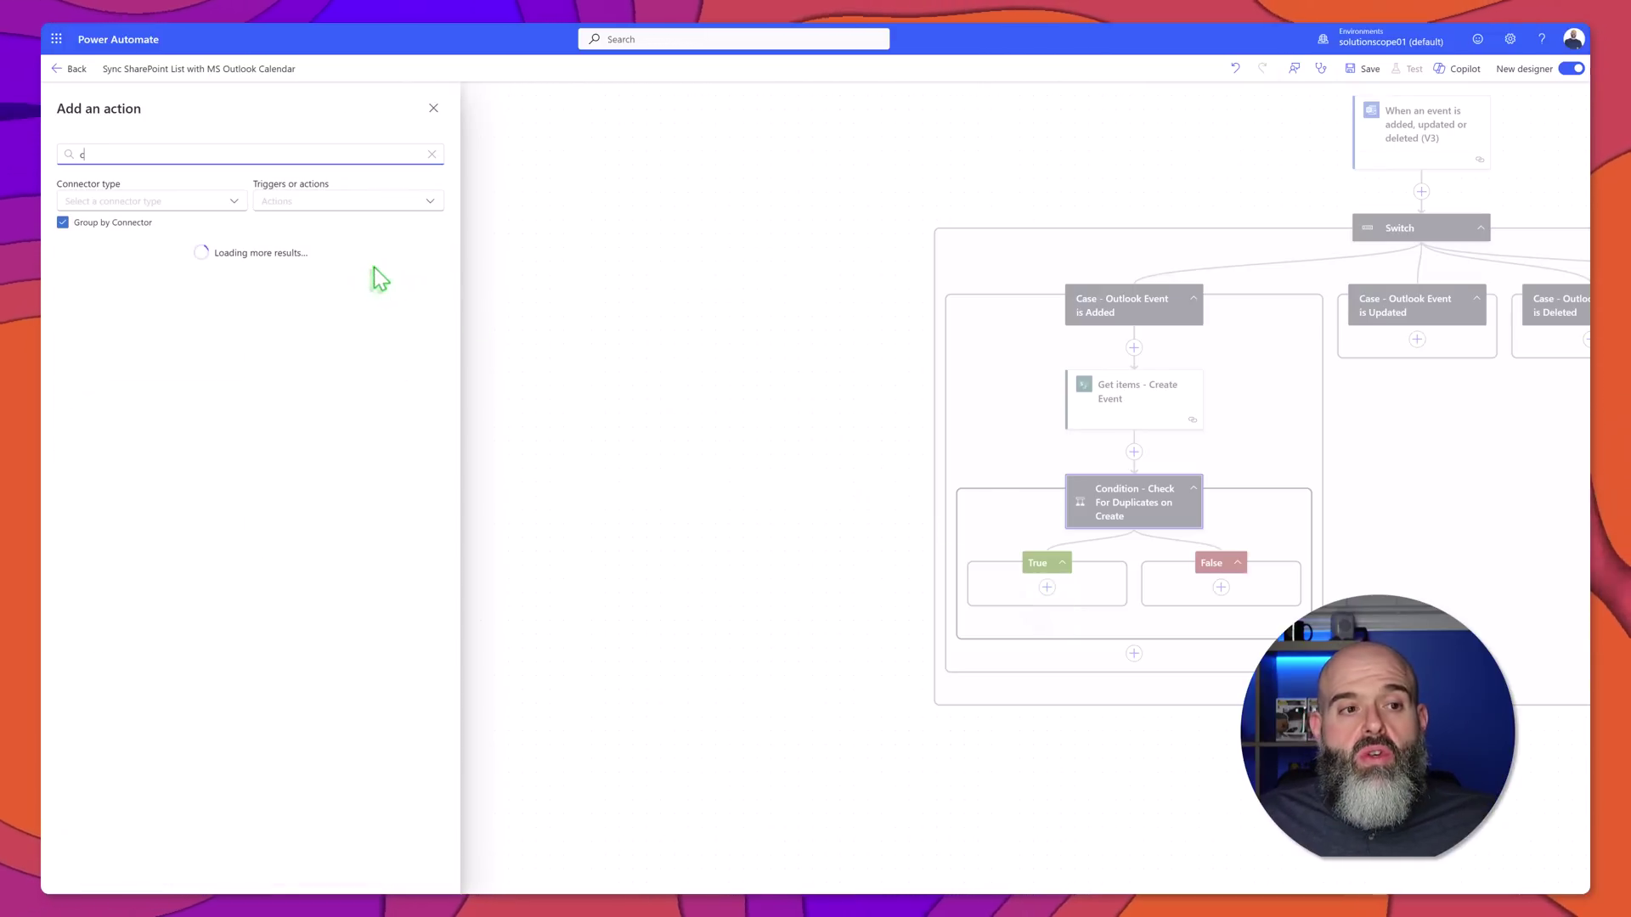
type("reate item")
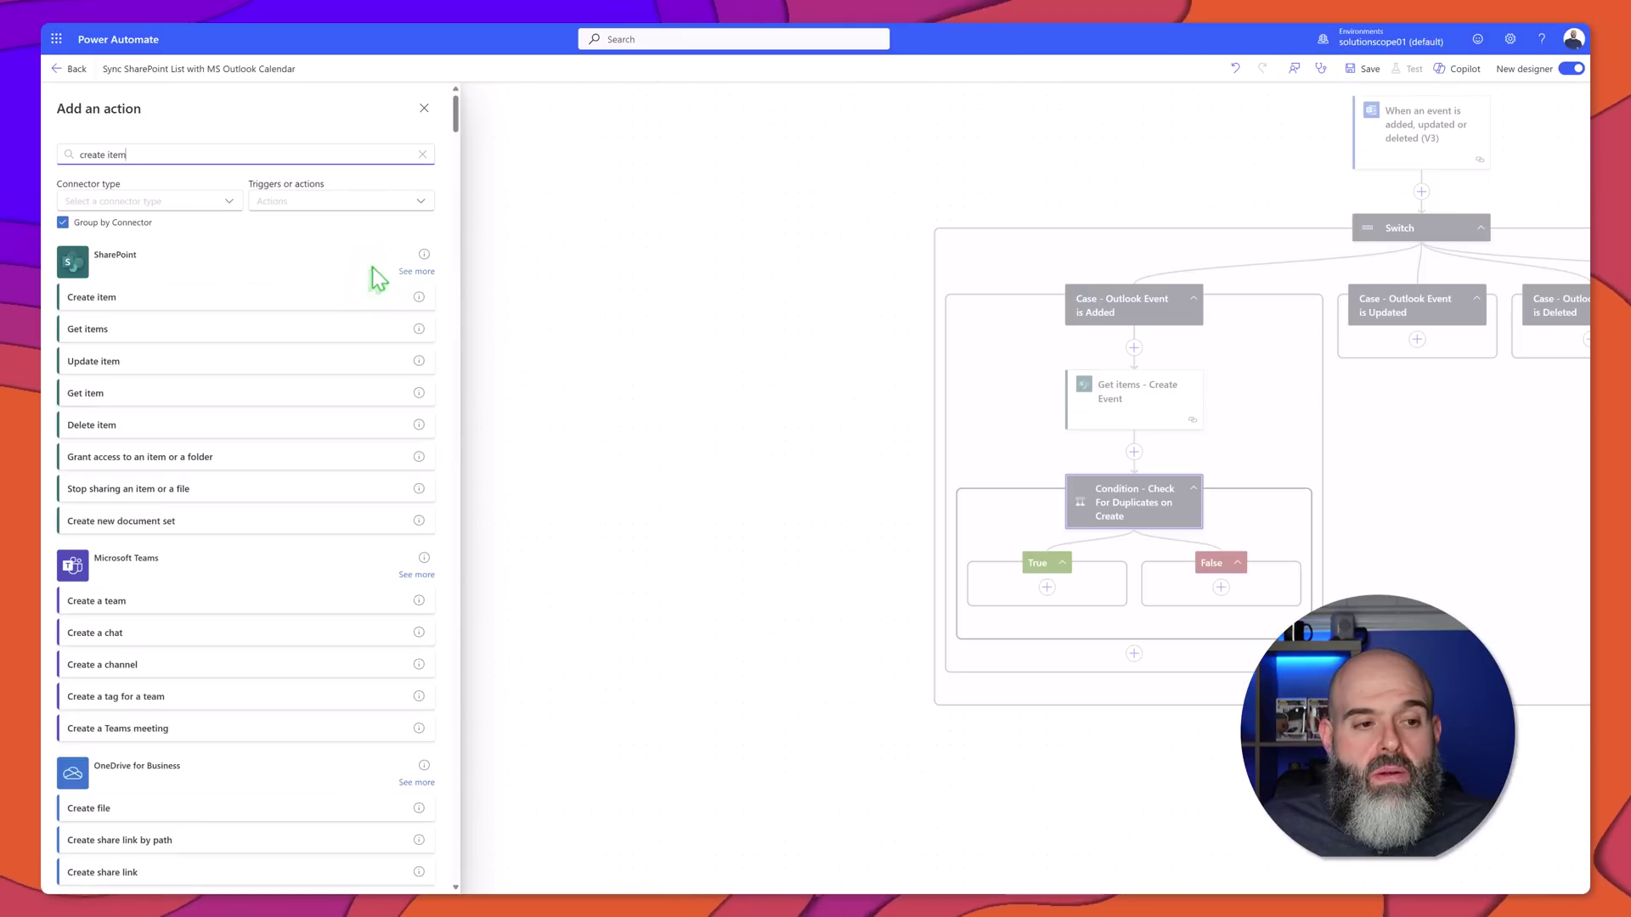
left_click(151, 304)
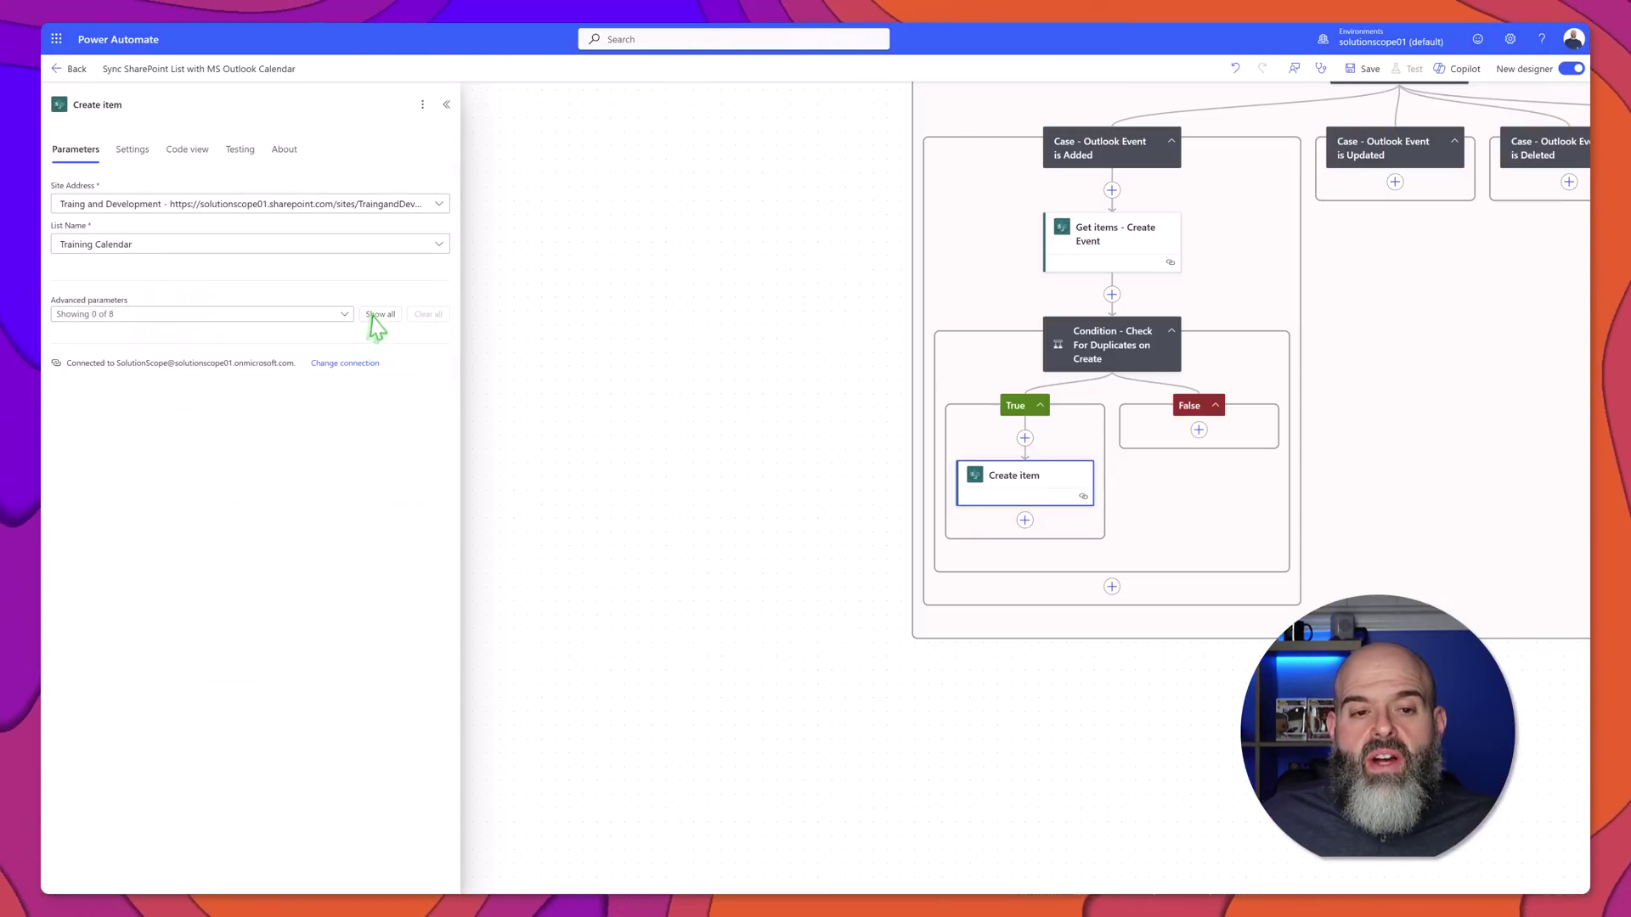
left_click(378, 315)
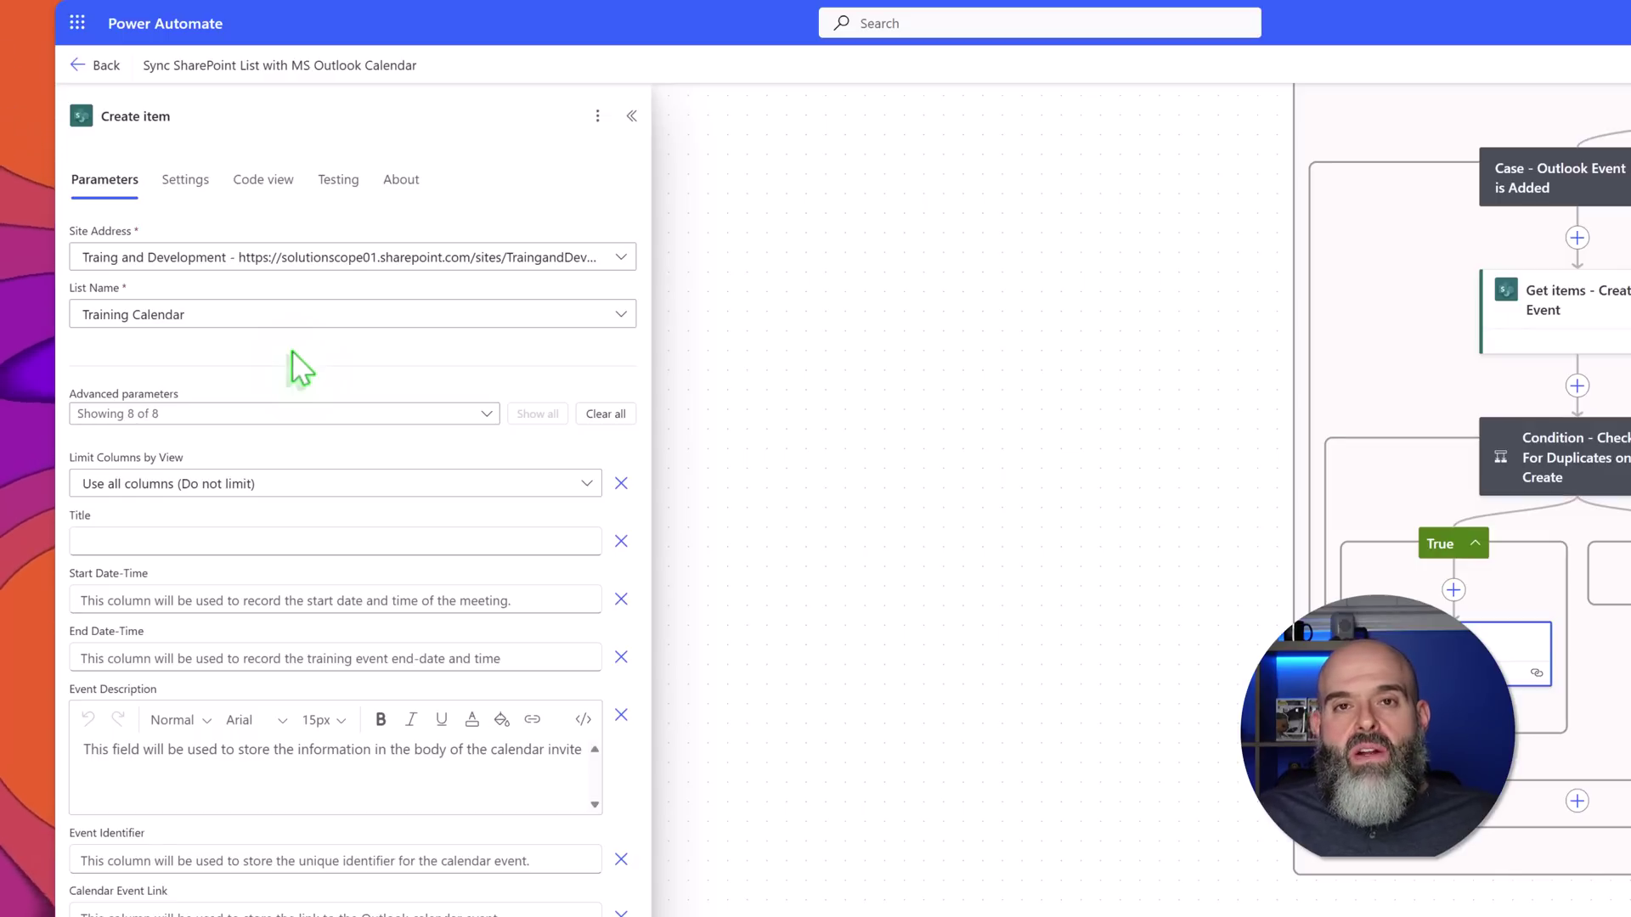
Set the Create item's Title to the Subject dynamic value from the "When an event is added, updated or deleted (V3)" trigger
left_click(212, 509)
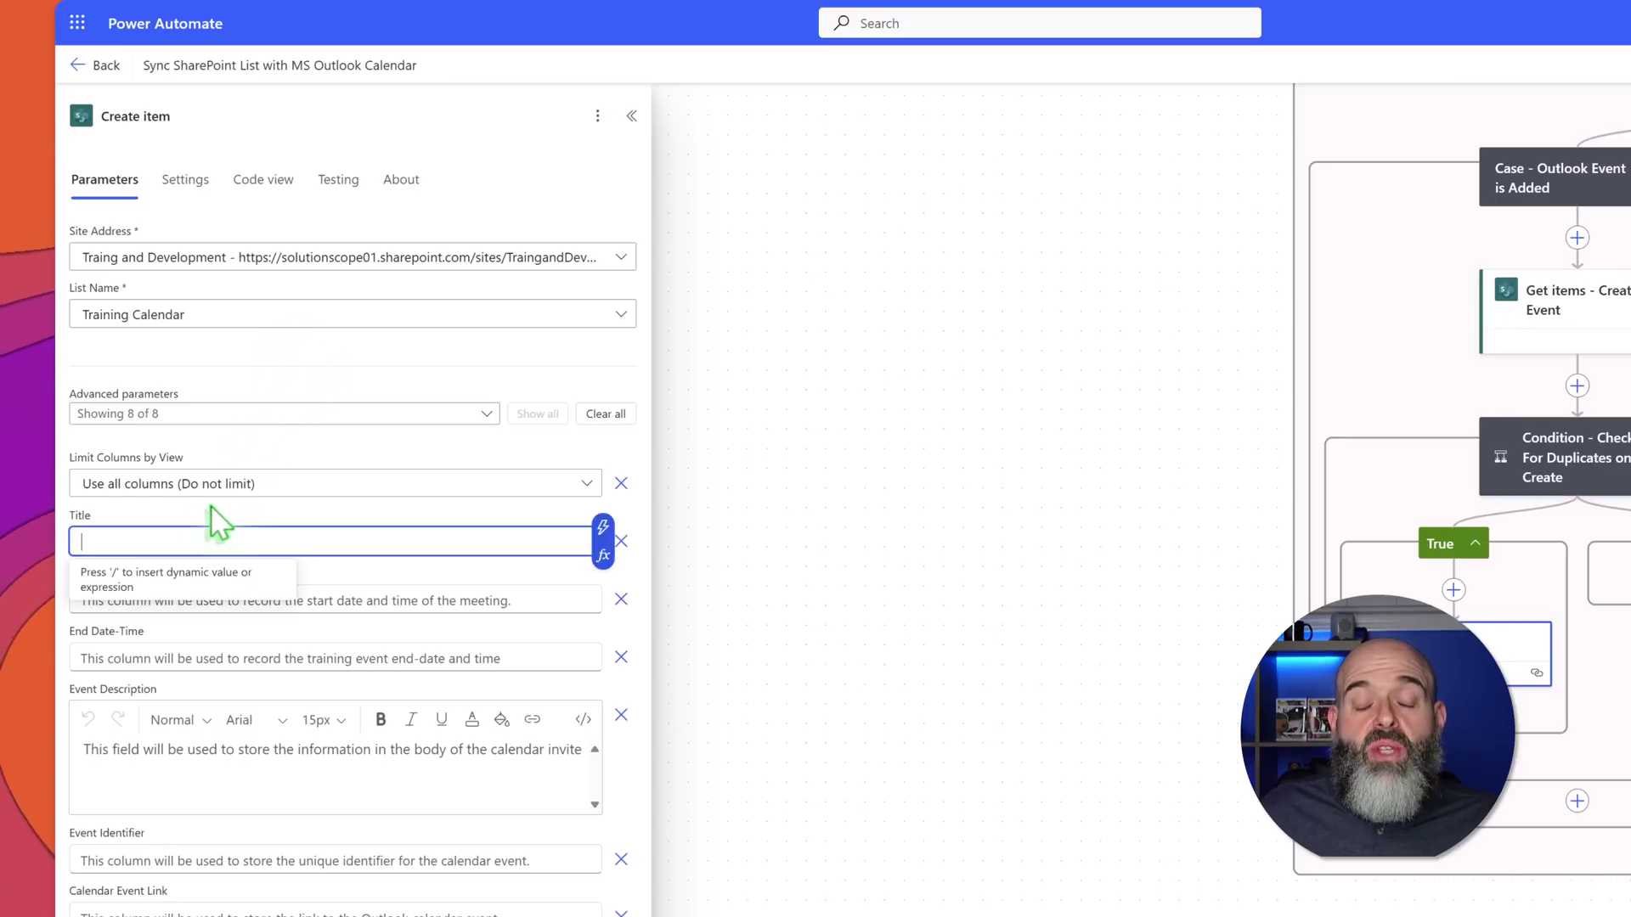
left_click(603, 528)
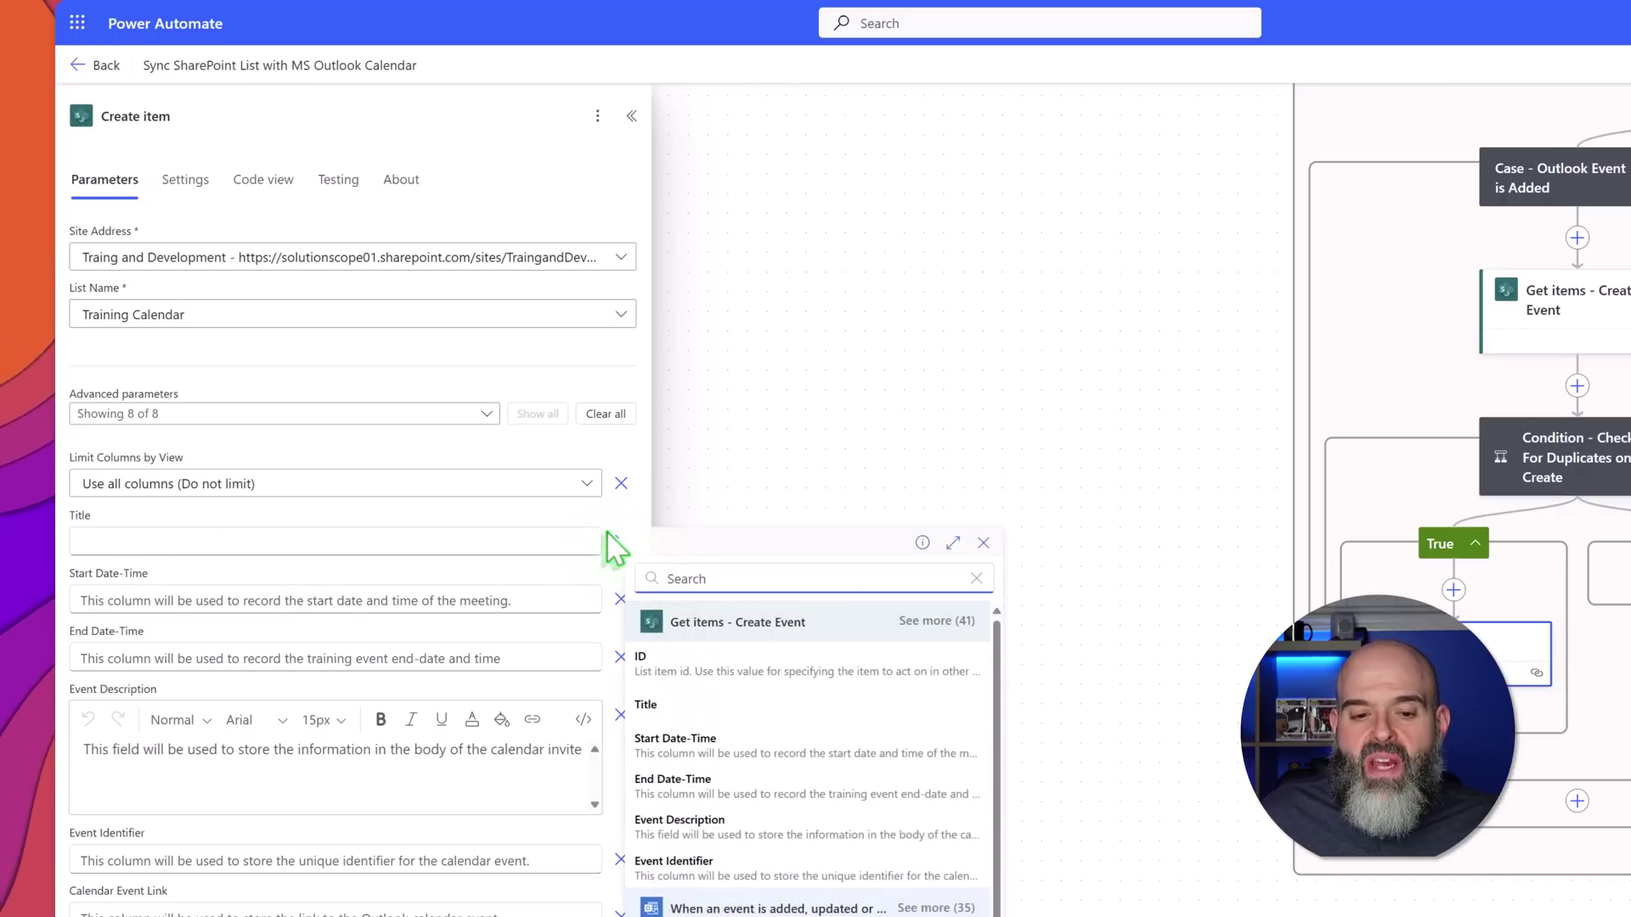
scroll(903, 756, "down", 3)
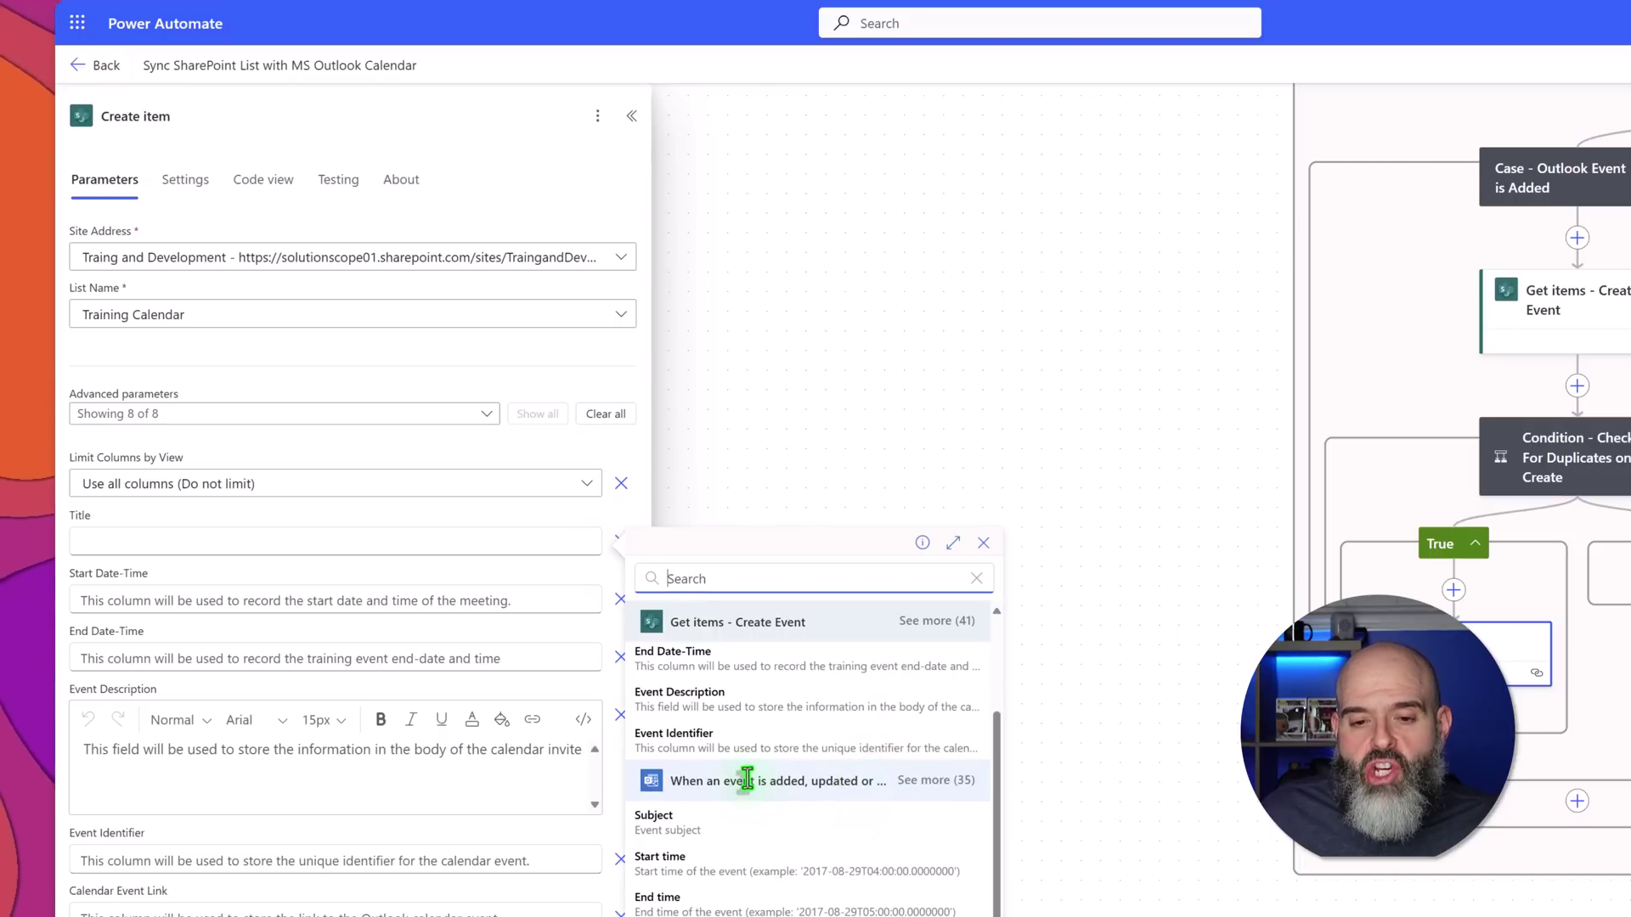
left_click(920, 786)
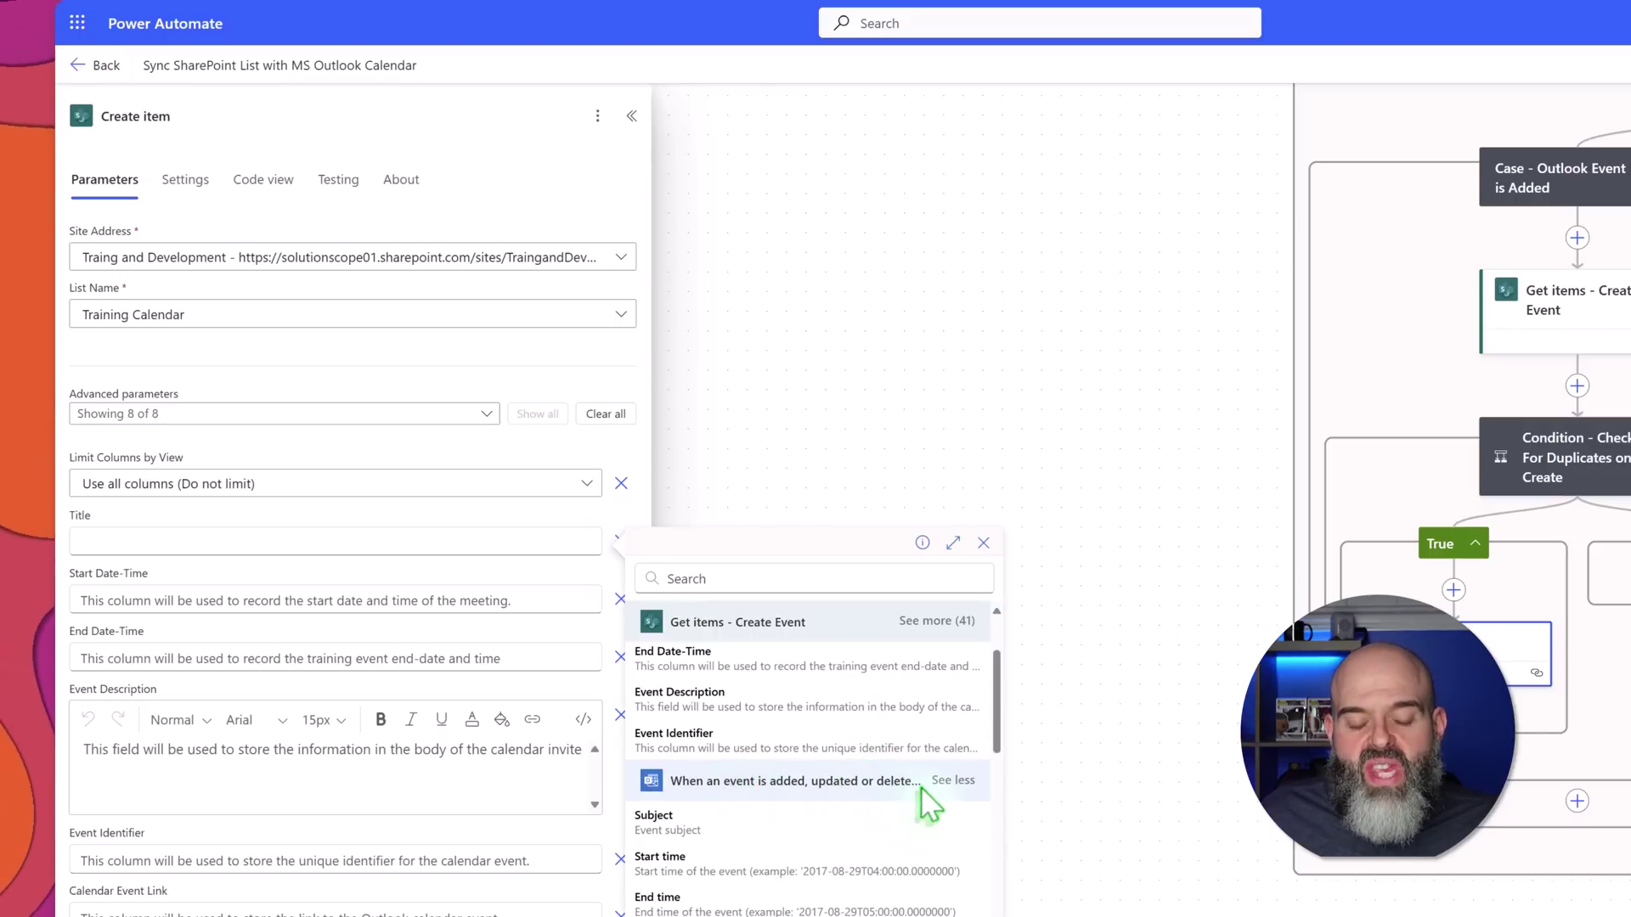
scroll(921, 787, "down", 5)
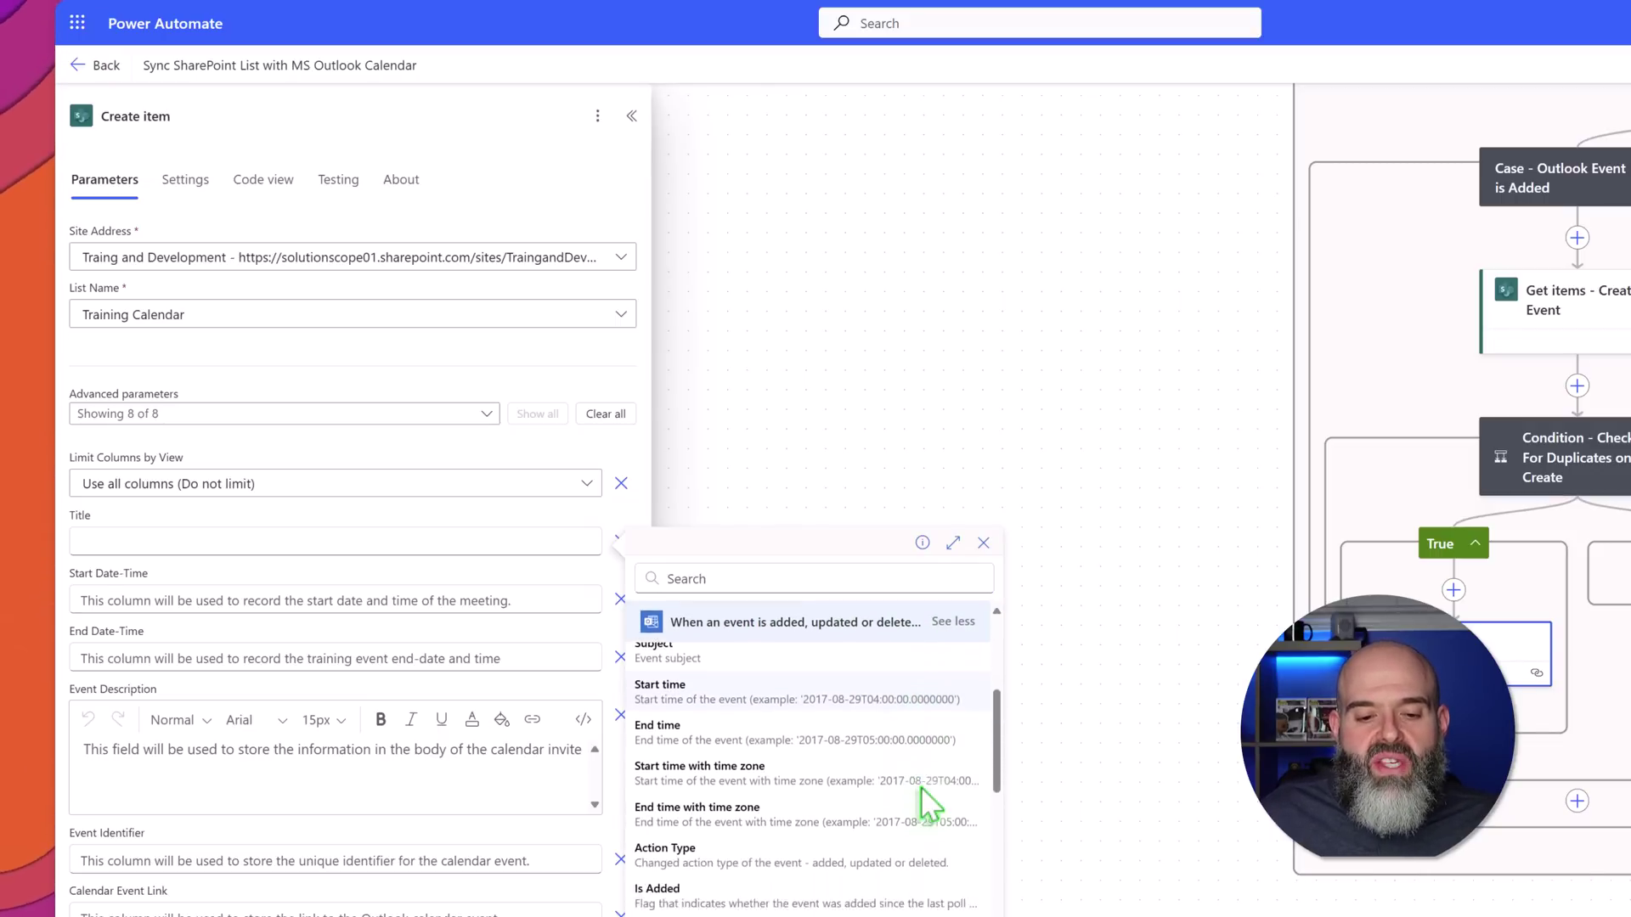
scroll(920, 787, "down", 5)
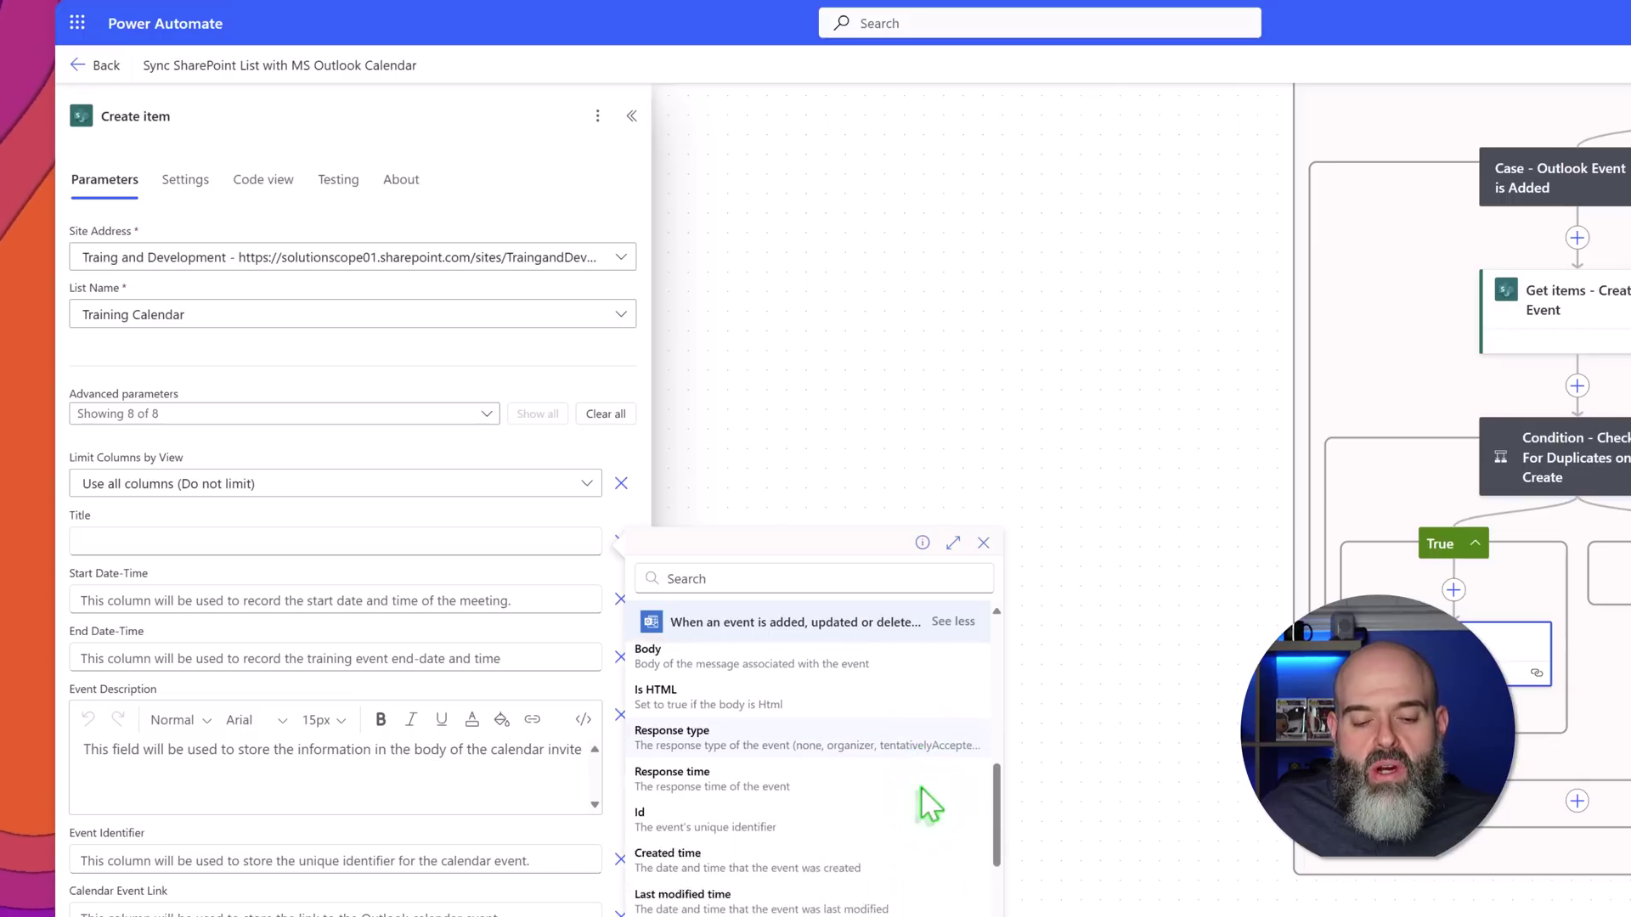
scroll(930, 803, "down", 5)
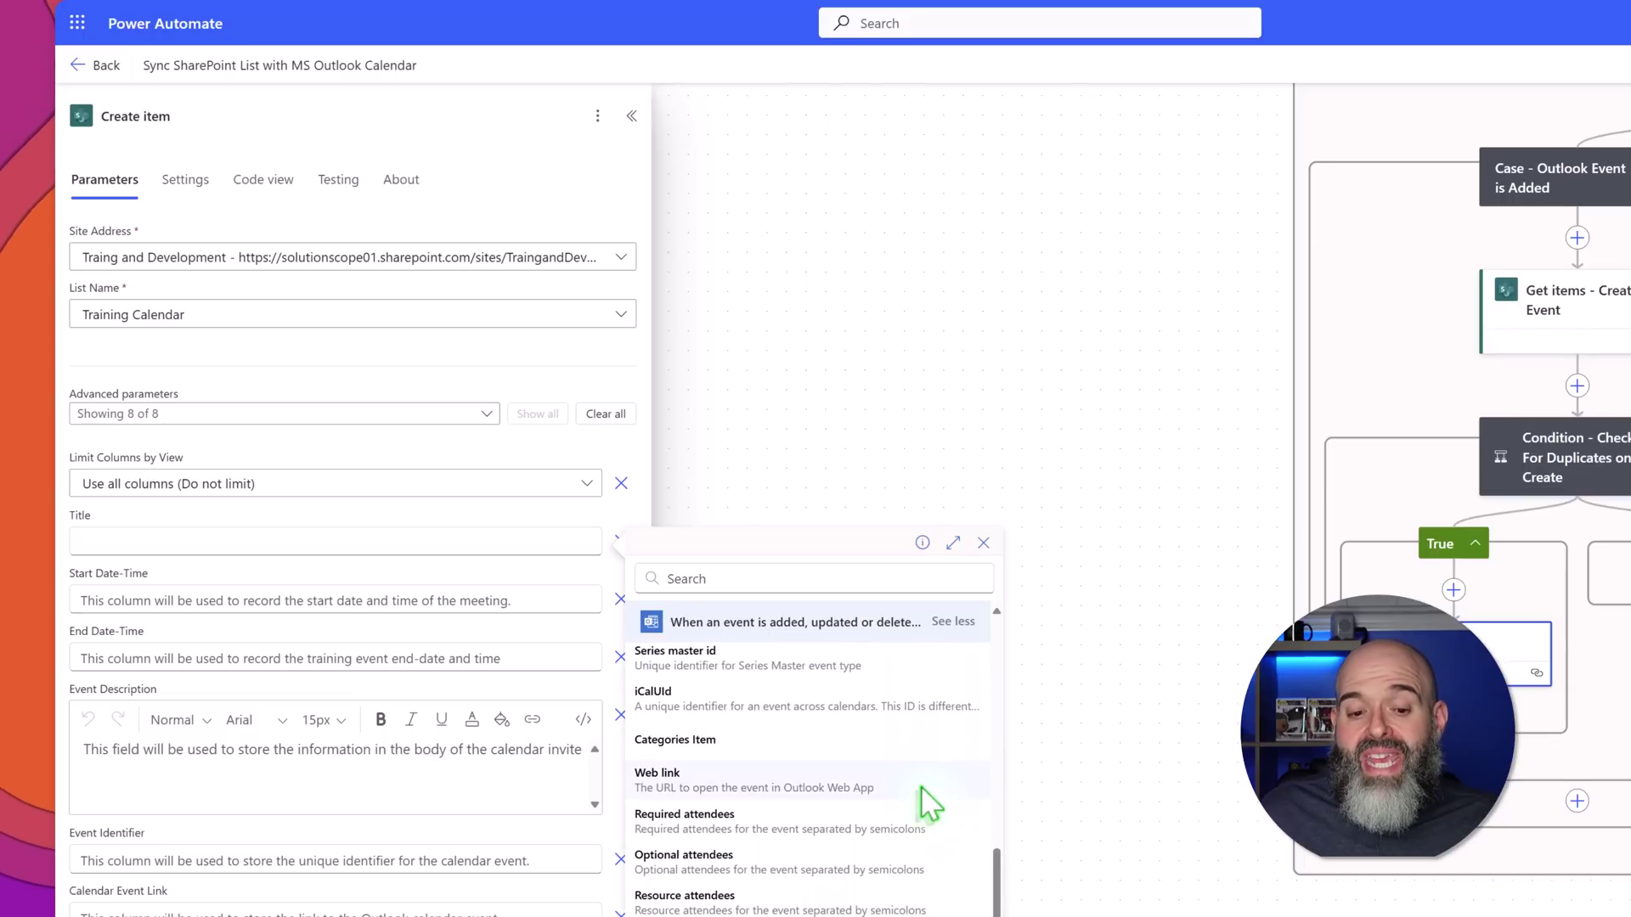
scroll(930, 804, "down", 5)
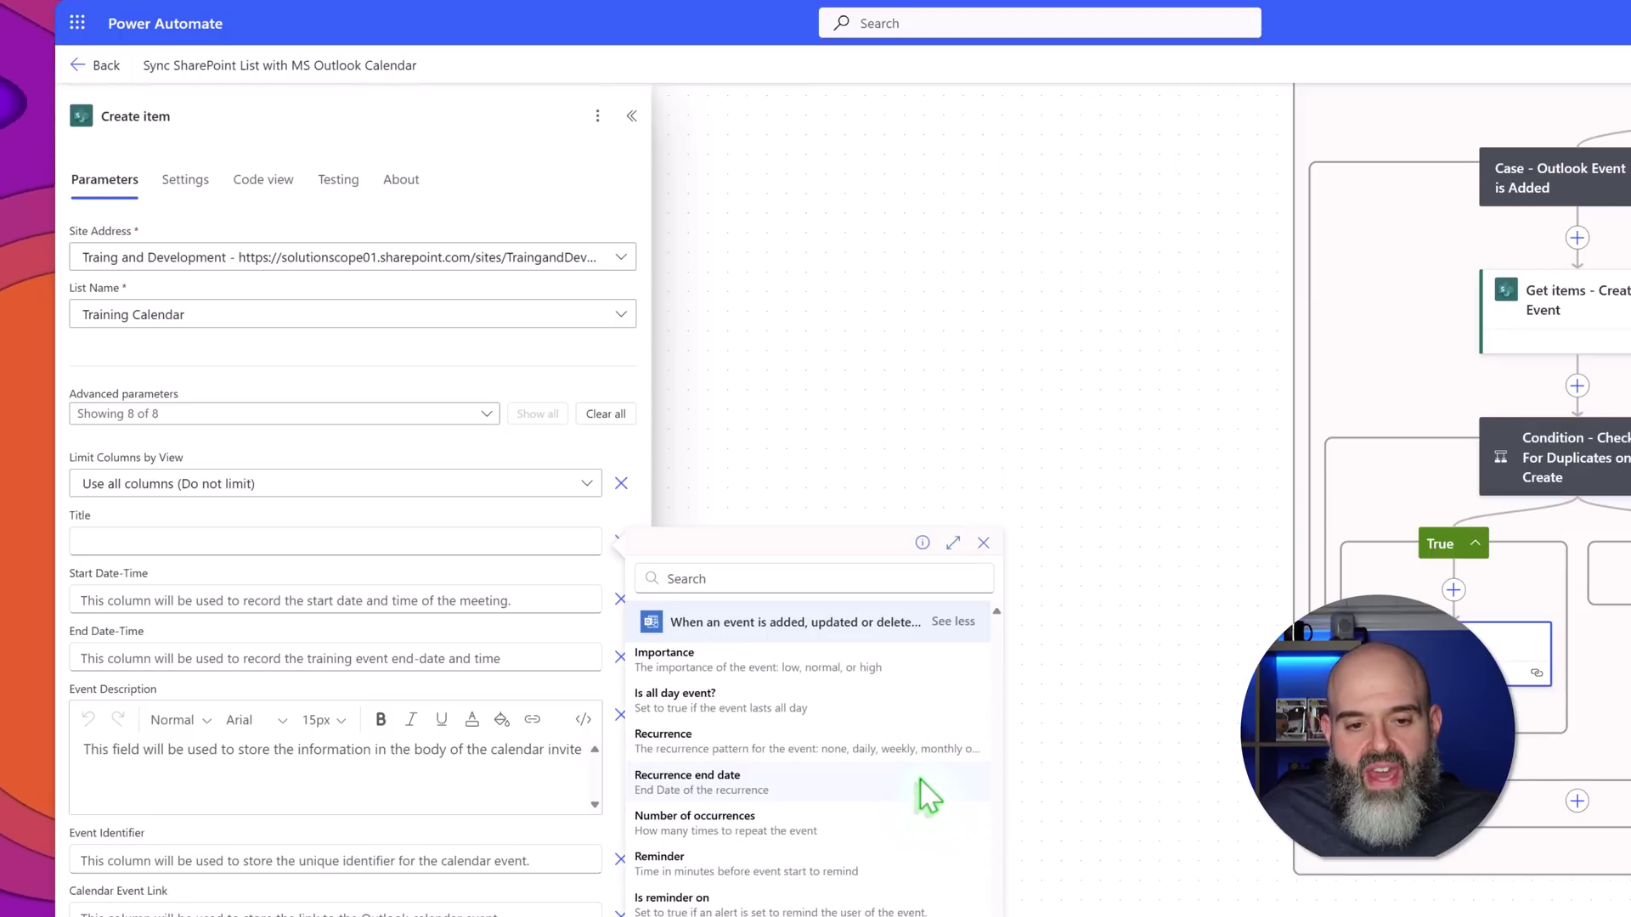
left_click(779, 575)
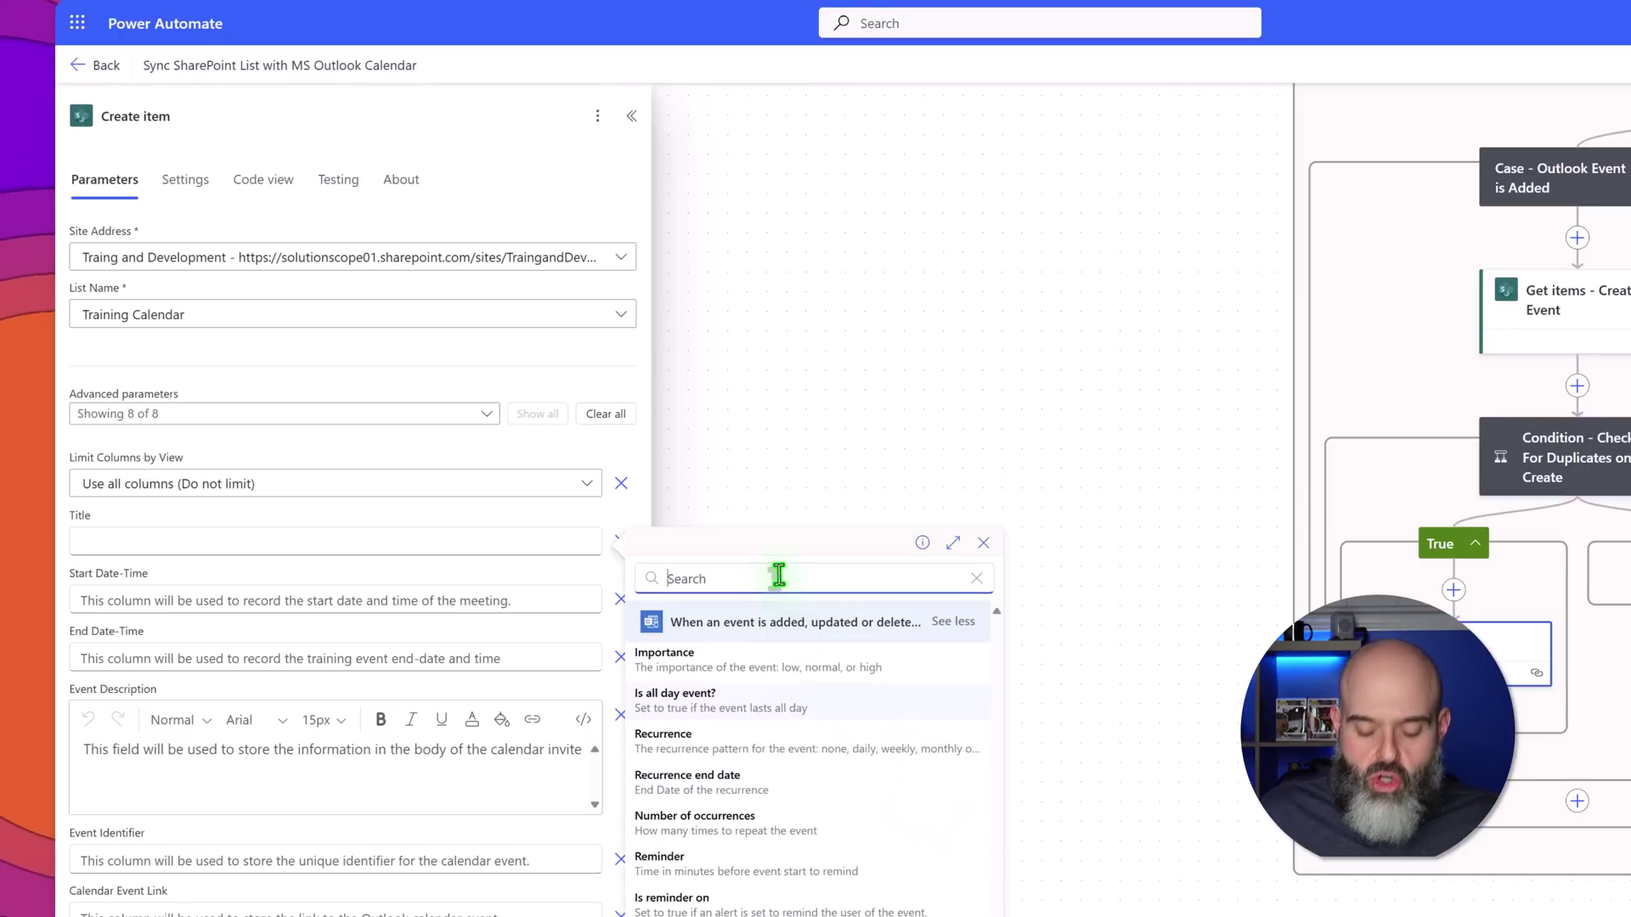
type("sub")
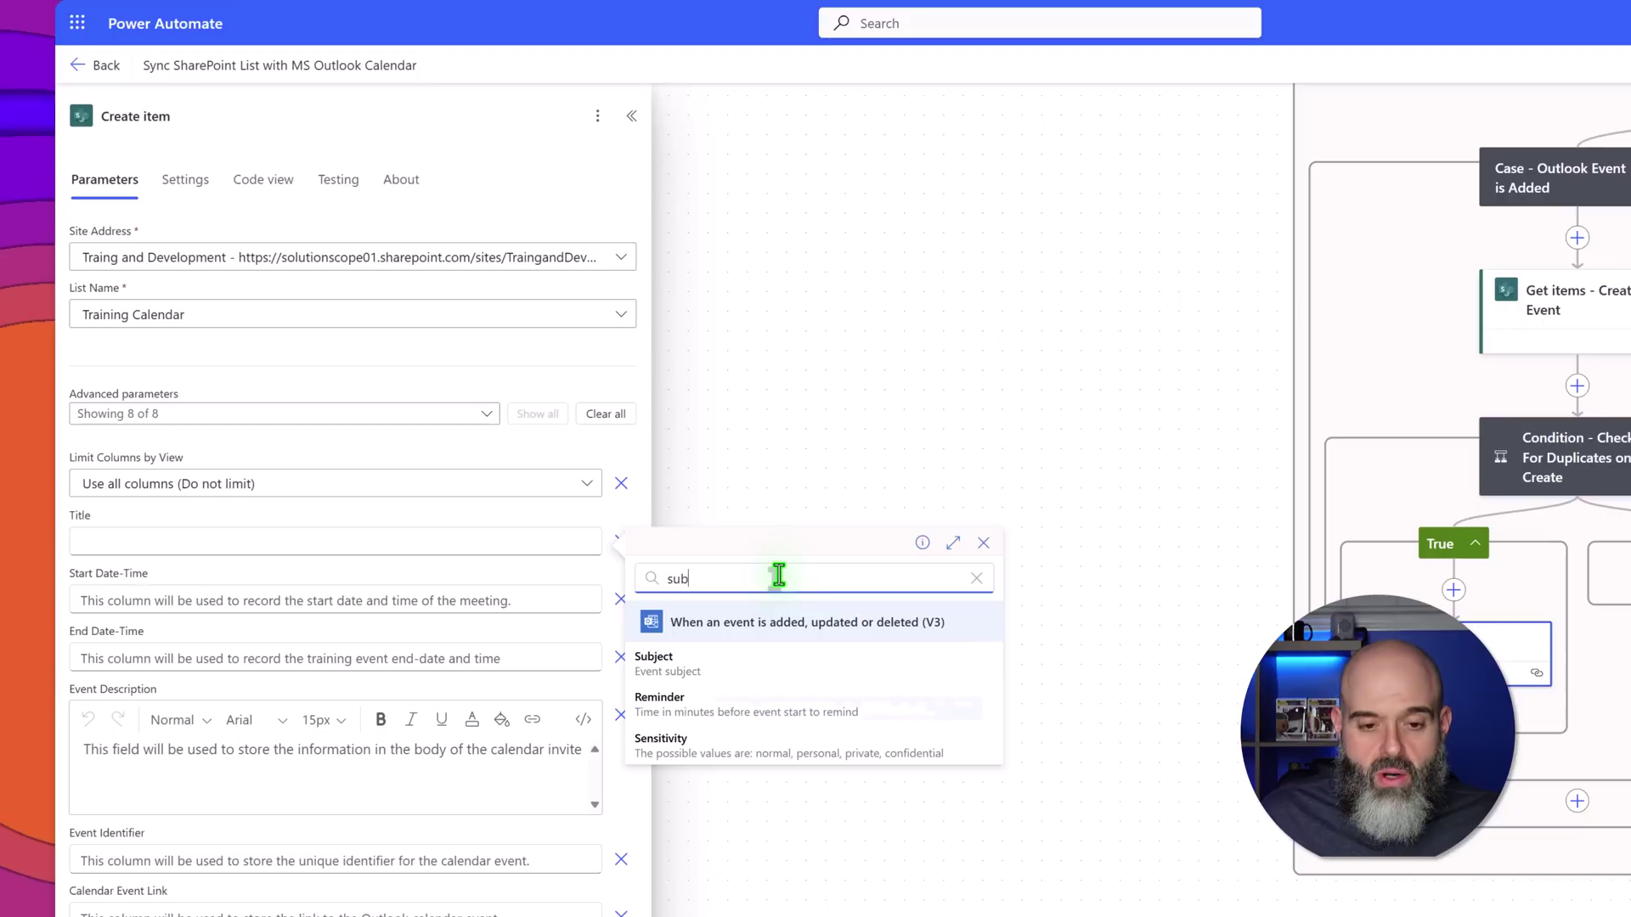
left_click(731, 670)
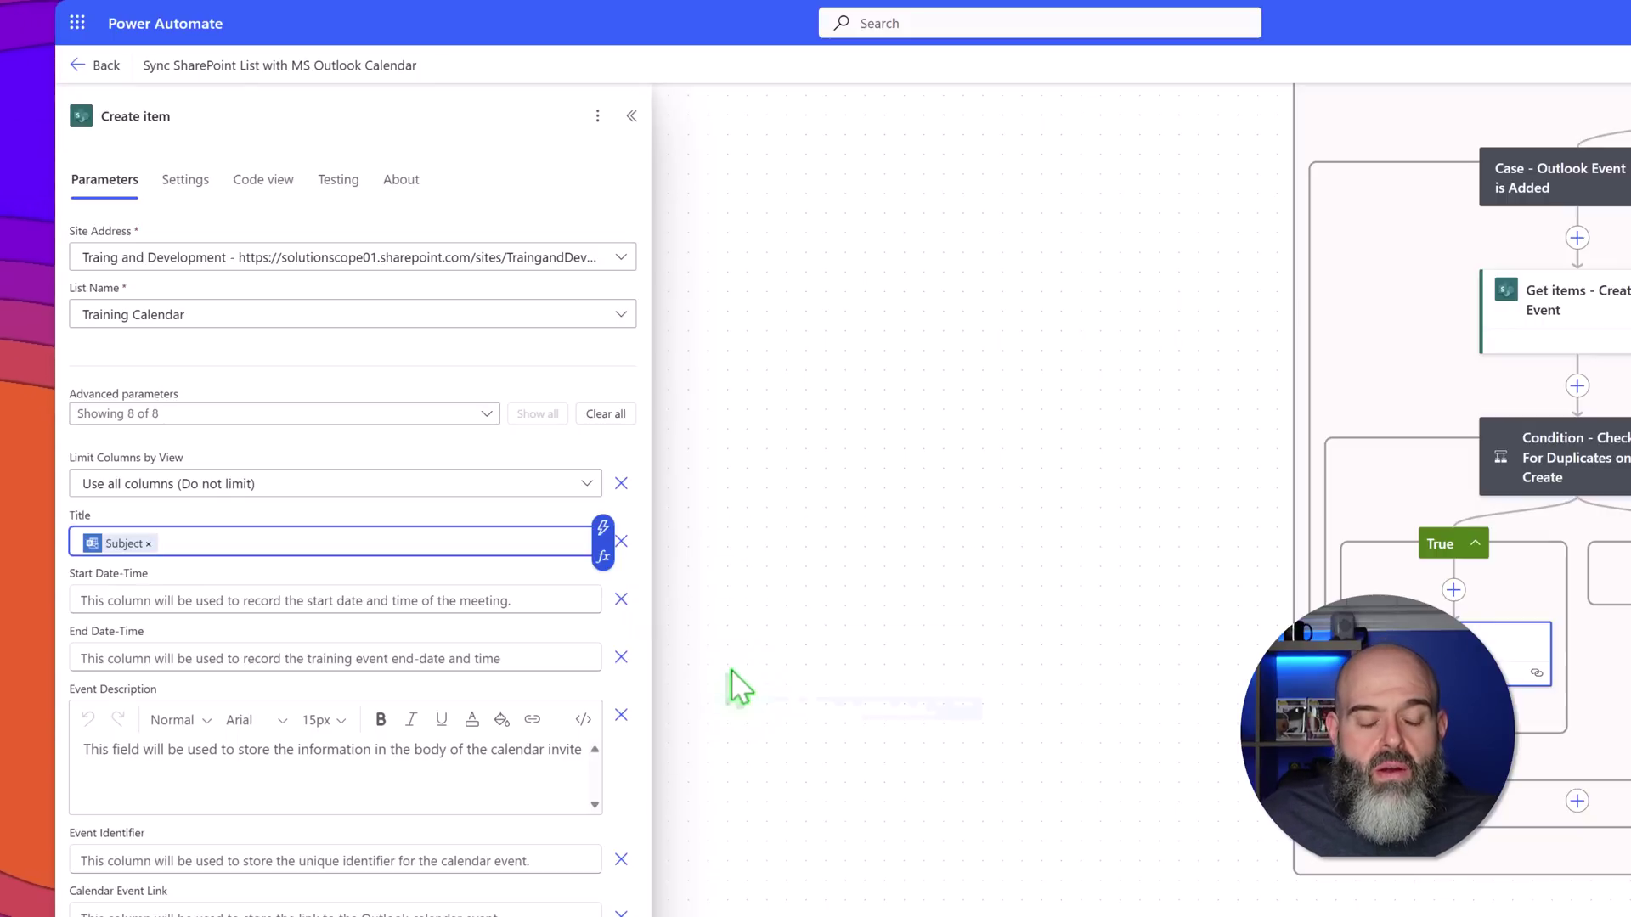
Set the Create item's Start Date-Time to the trigger's "Start time with time zone" dynamic value
left_click(356, 608)
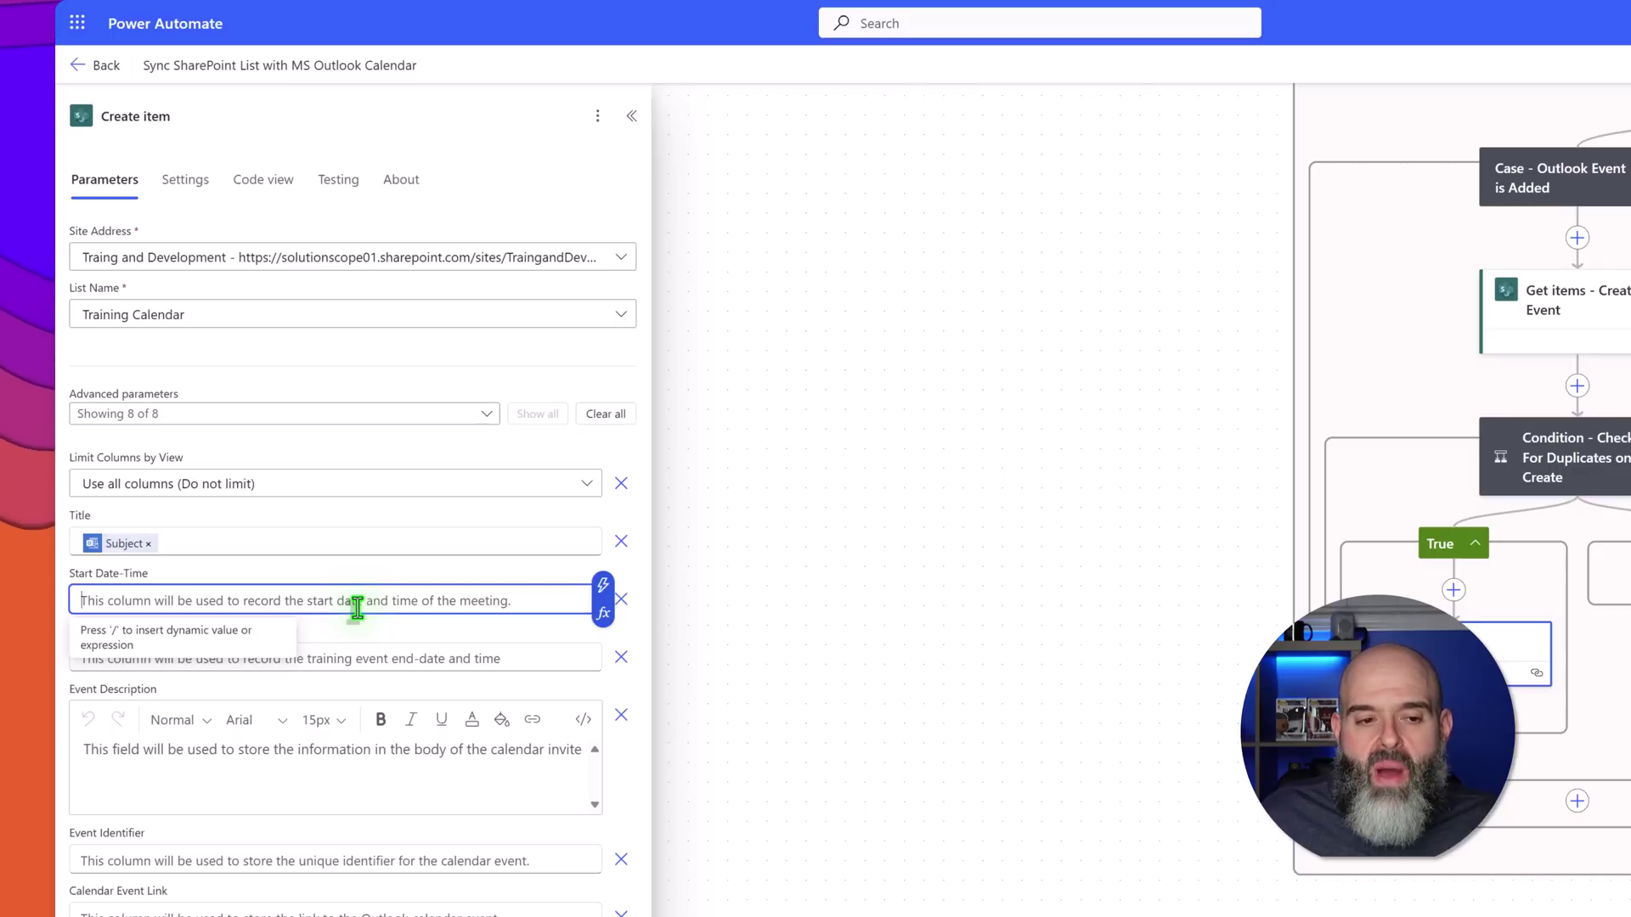
left_click(604, 589)
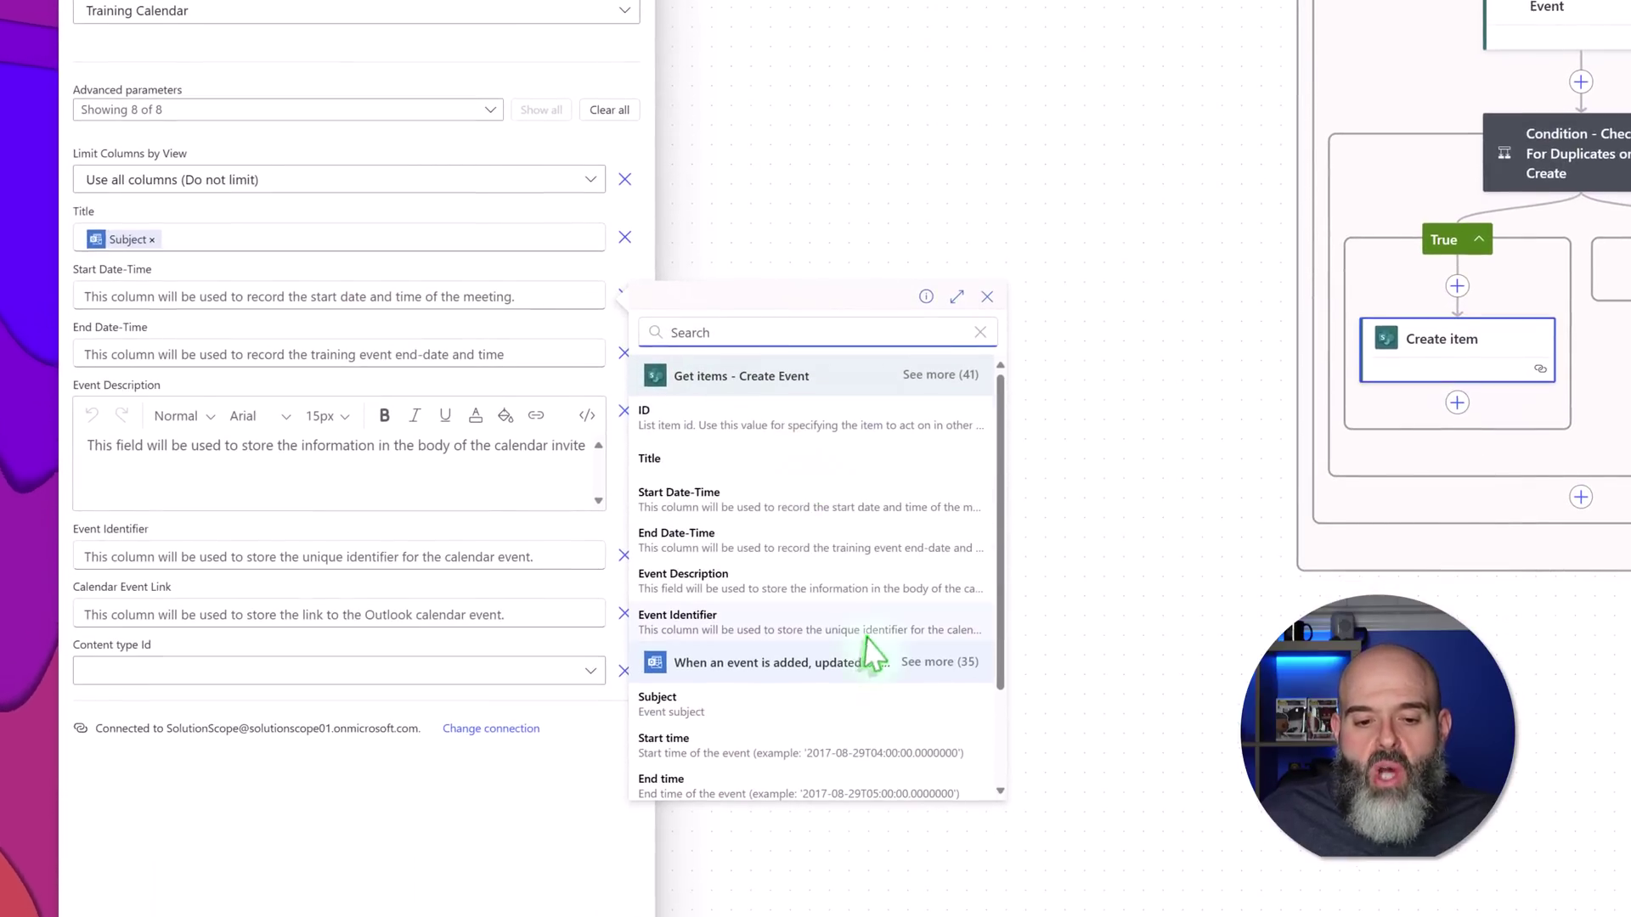
scroll(823, 706, "down", 2)
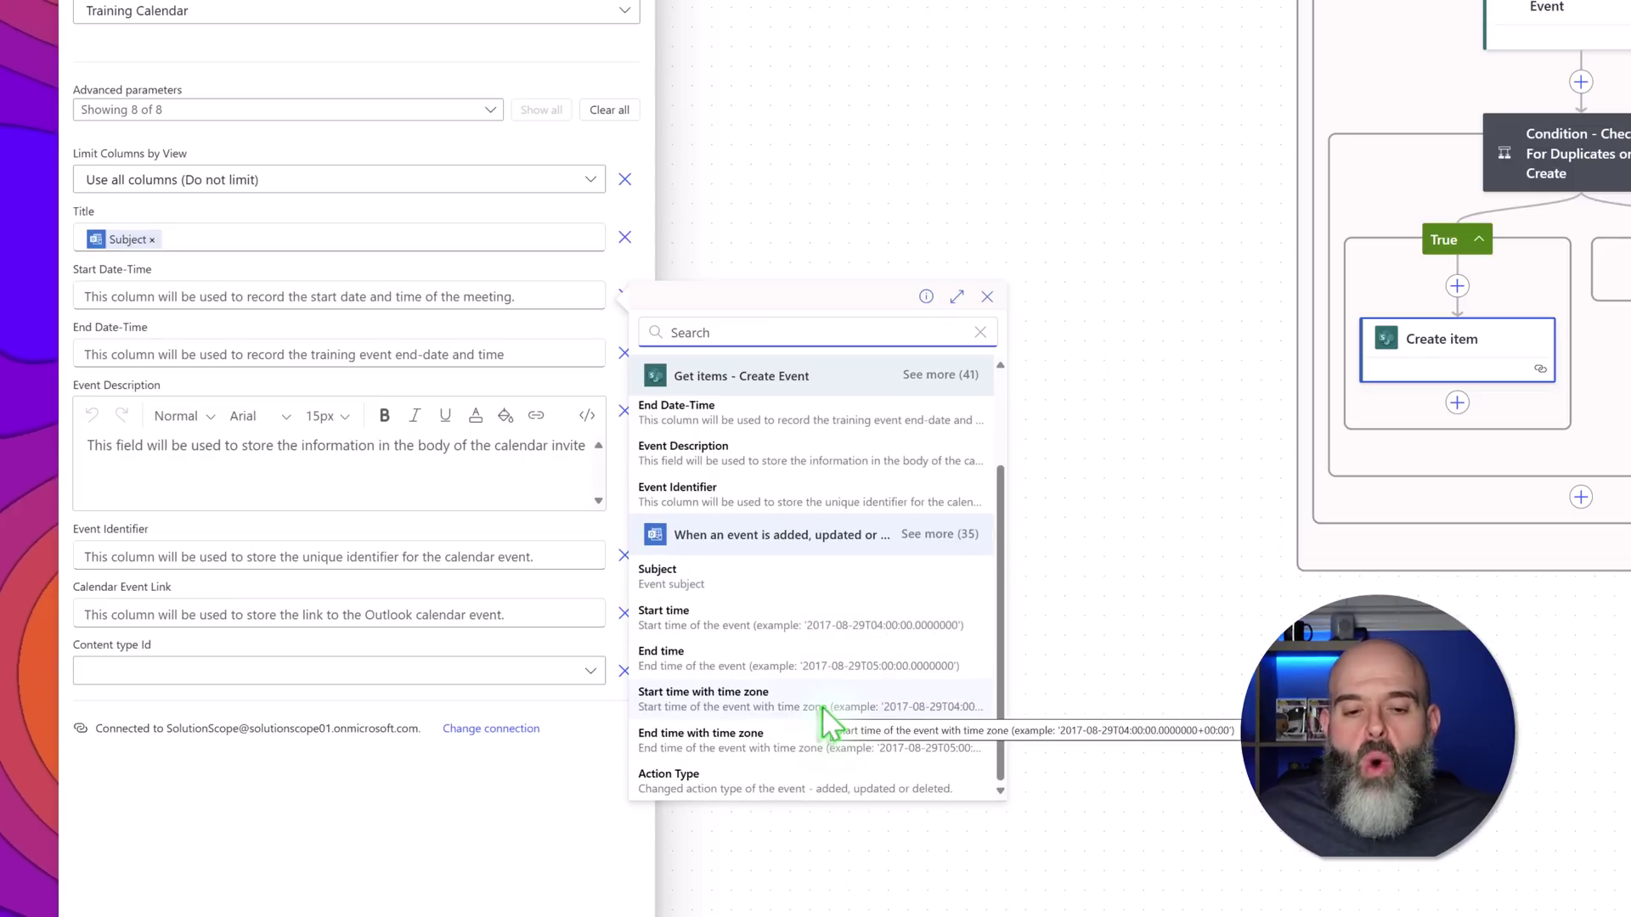
left_click(767, 700)
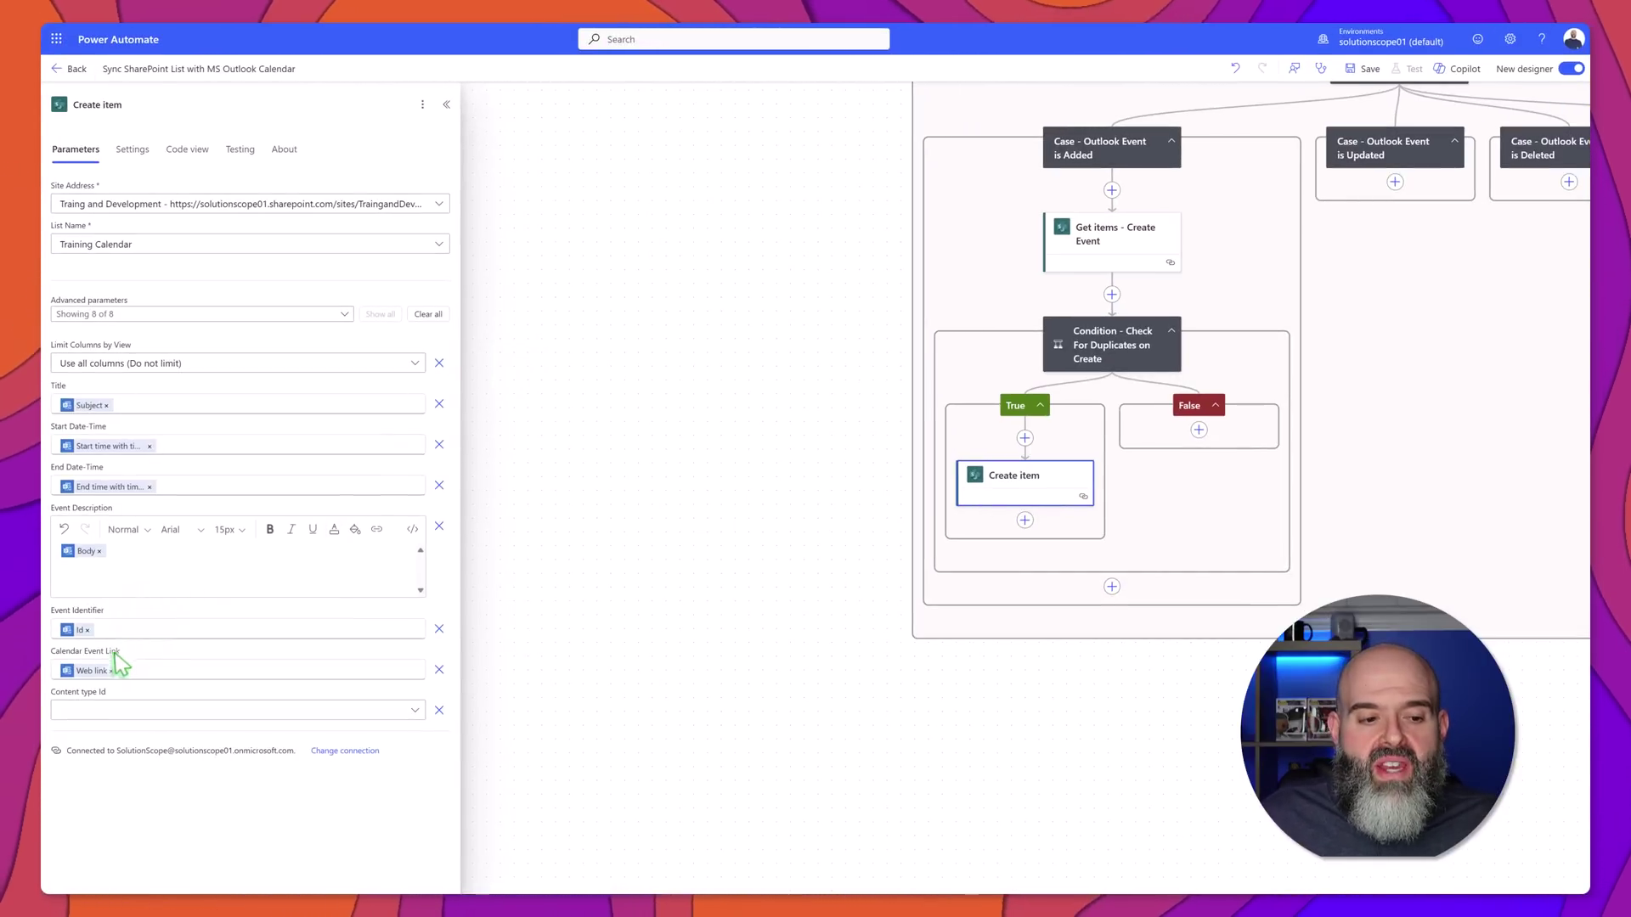
mouse_move(79, 641)
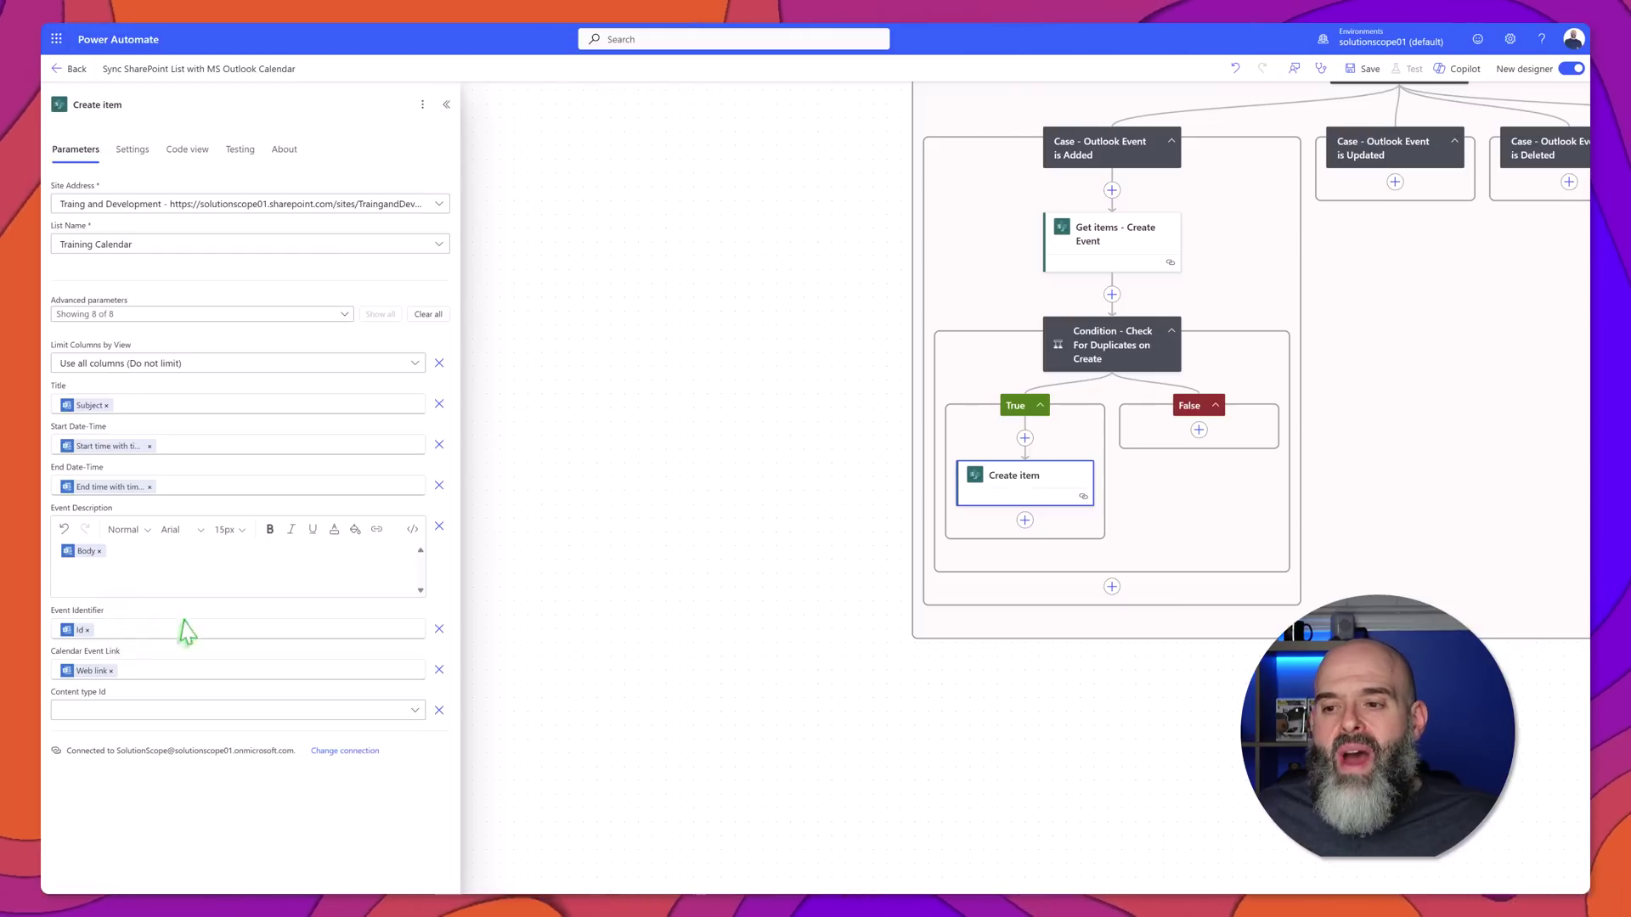
Add a Terminate action to the False branch of the duplicate-check condition and save the flow
left_click(1199, 431)
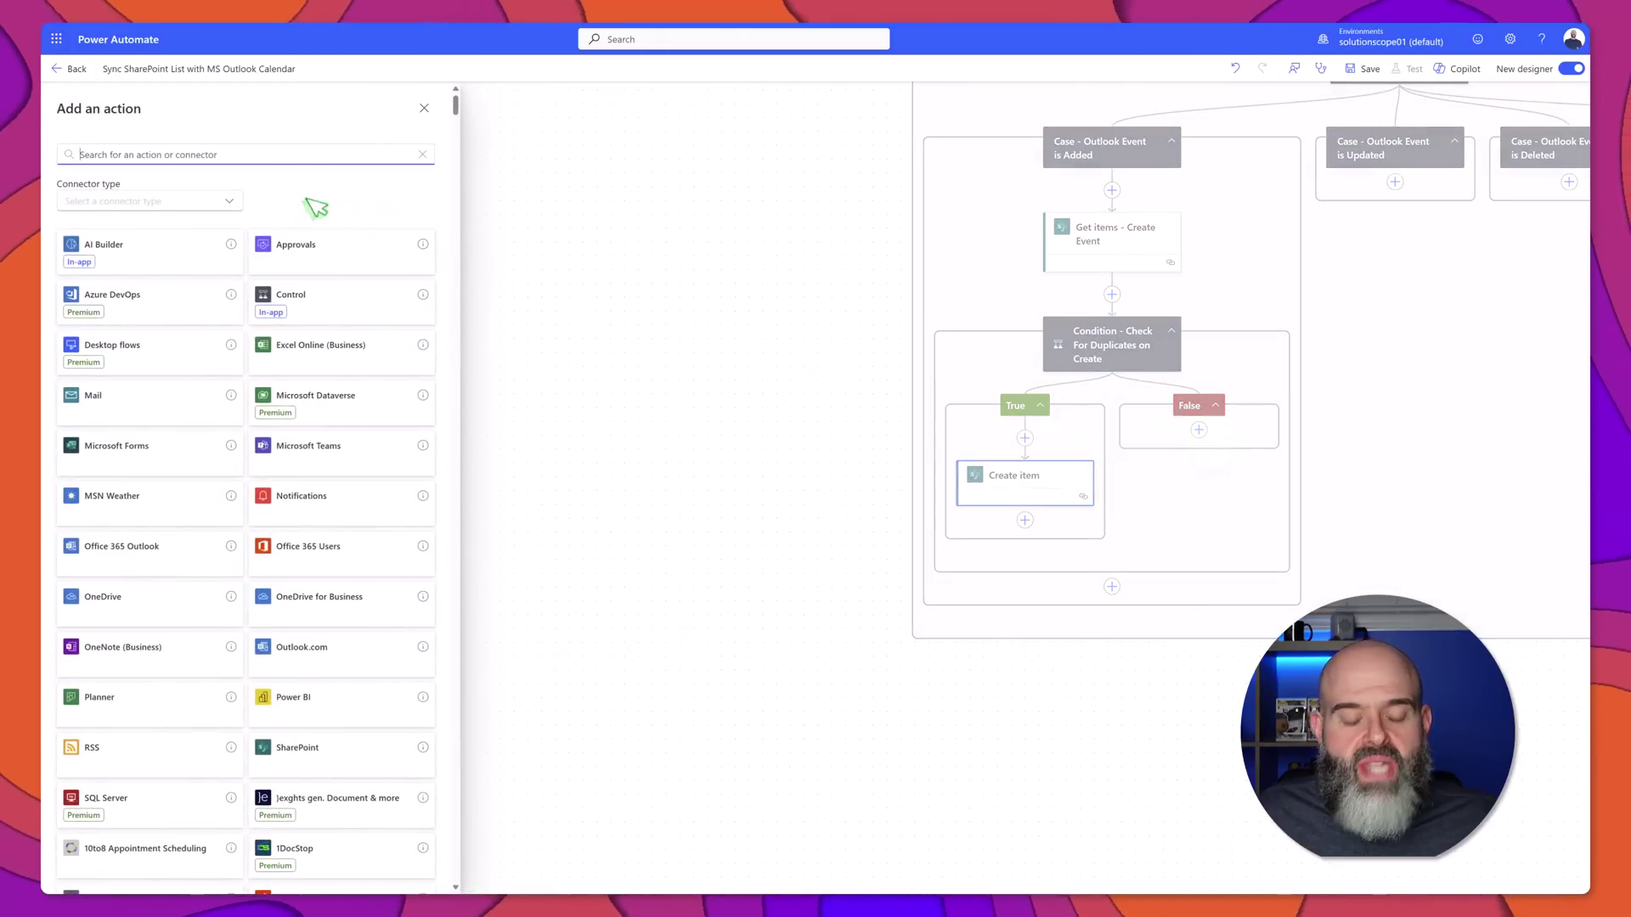
type("terminate")
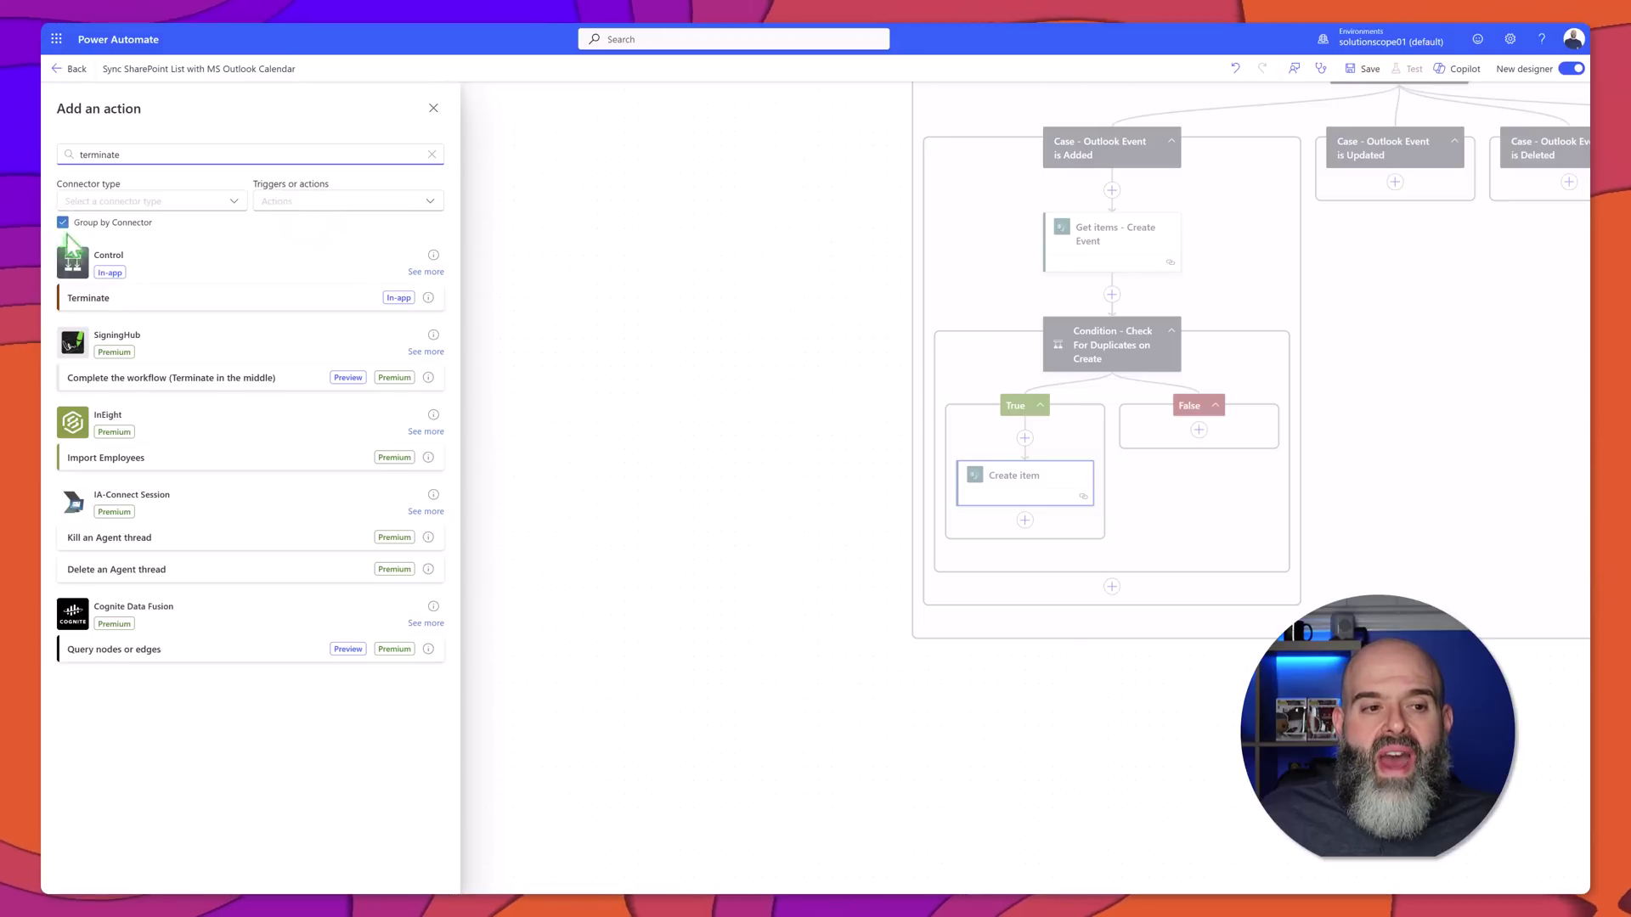
left_click(100, 299)
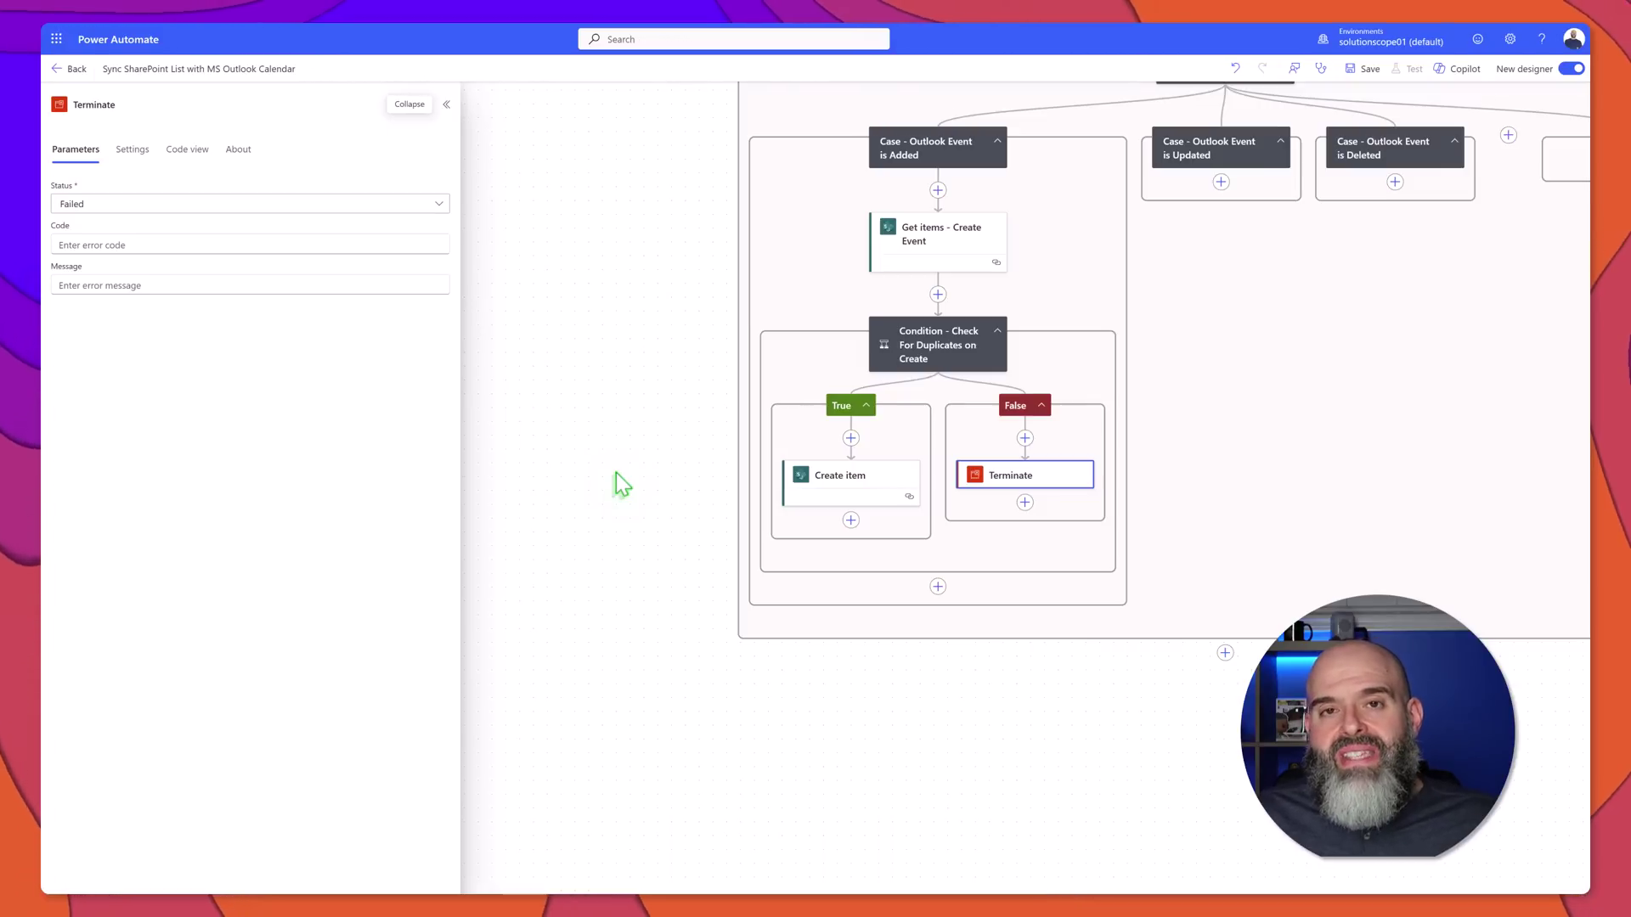
scroll(490, 218, "right", 3)
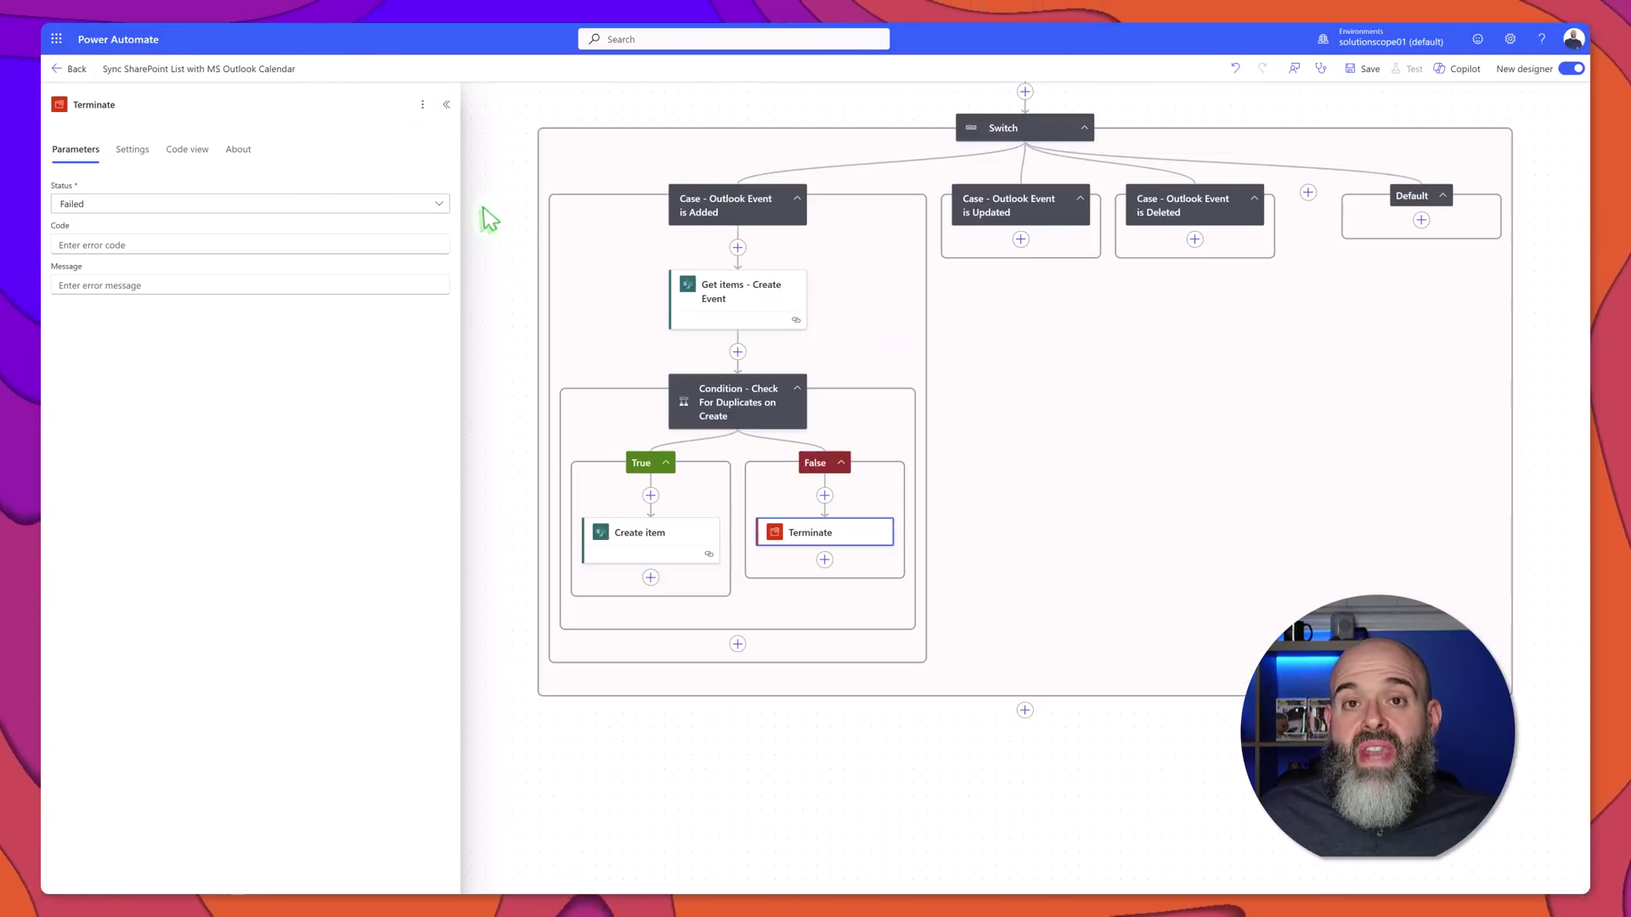
left_click(1363, 70)
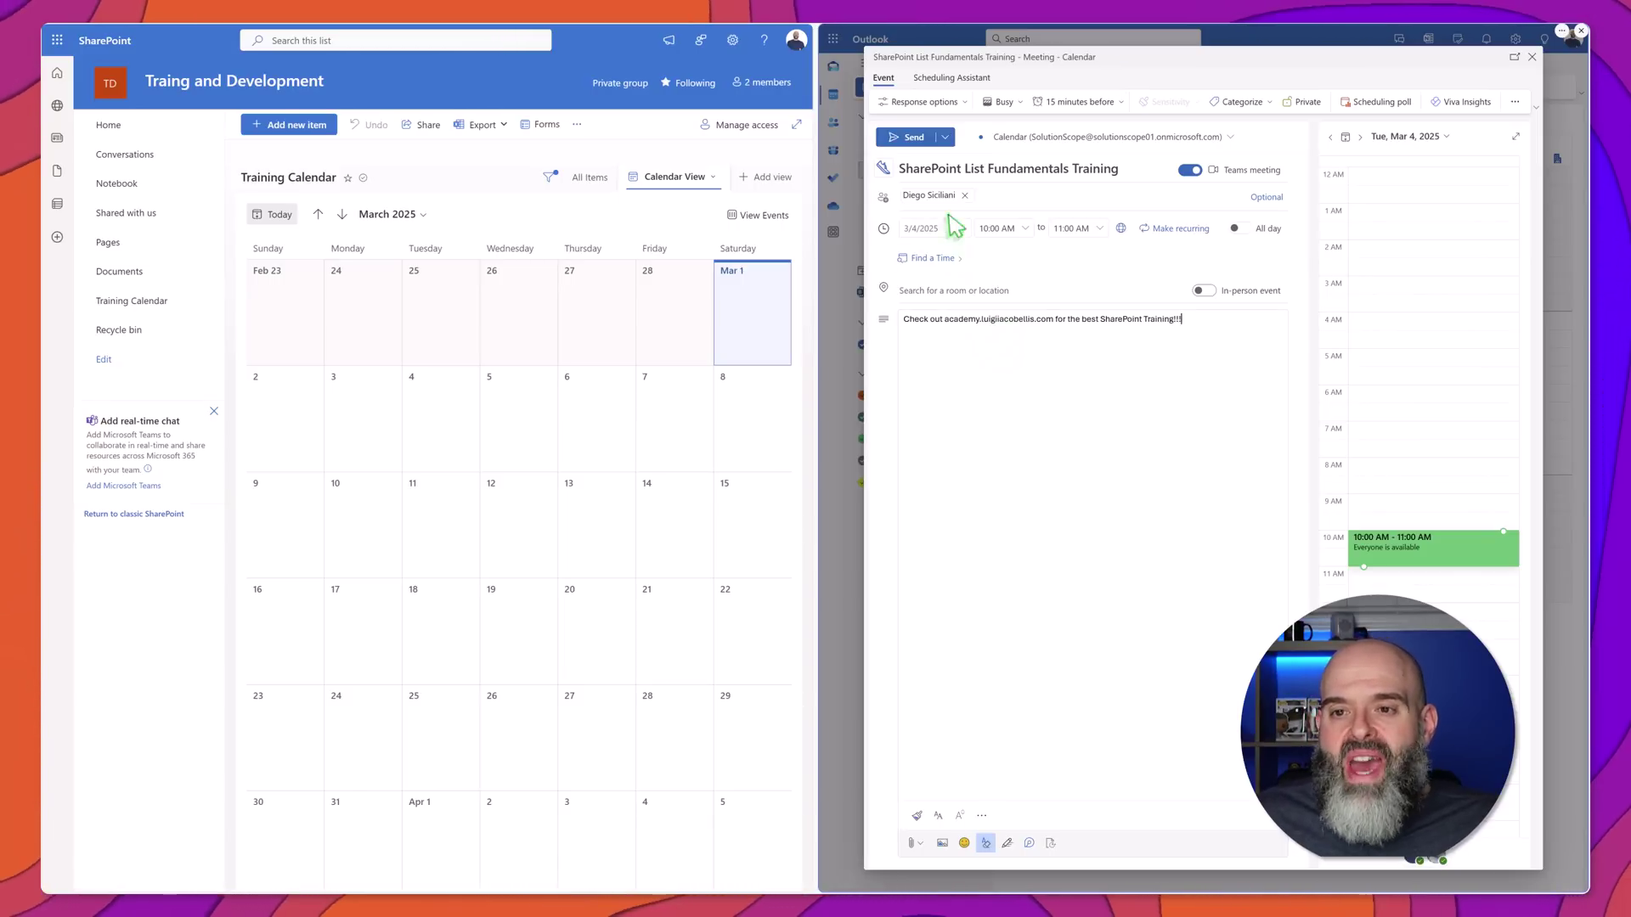
Send the "SharePoint List Fundamentals Training" meeting invite in Outlook and refresh the Training Calendar list in SharePoint
left_click(913, 136)
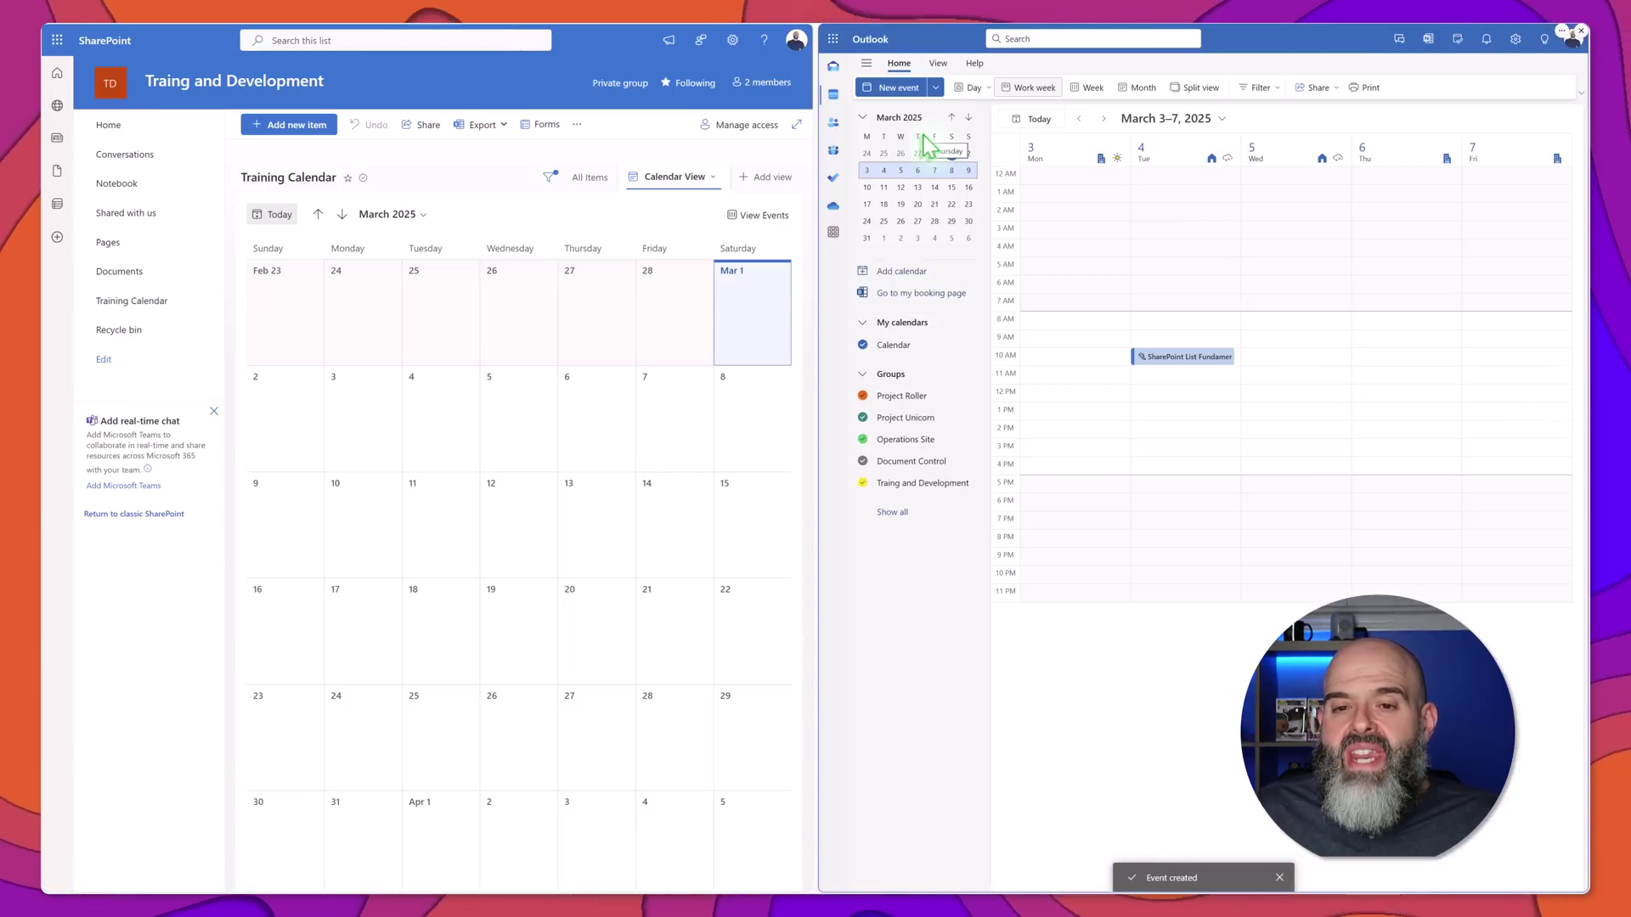
right_click(442, 162)
left_click(477, 214)
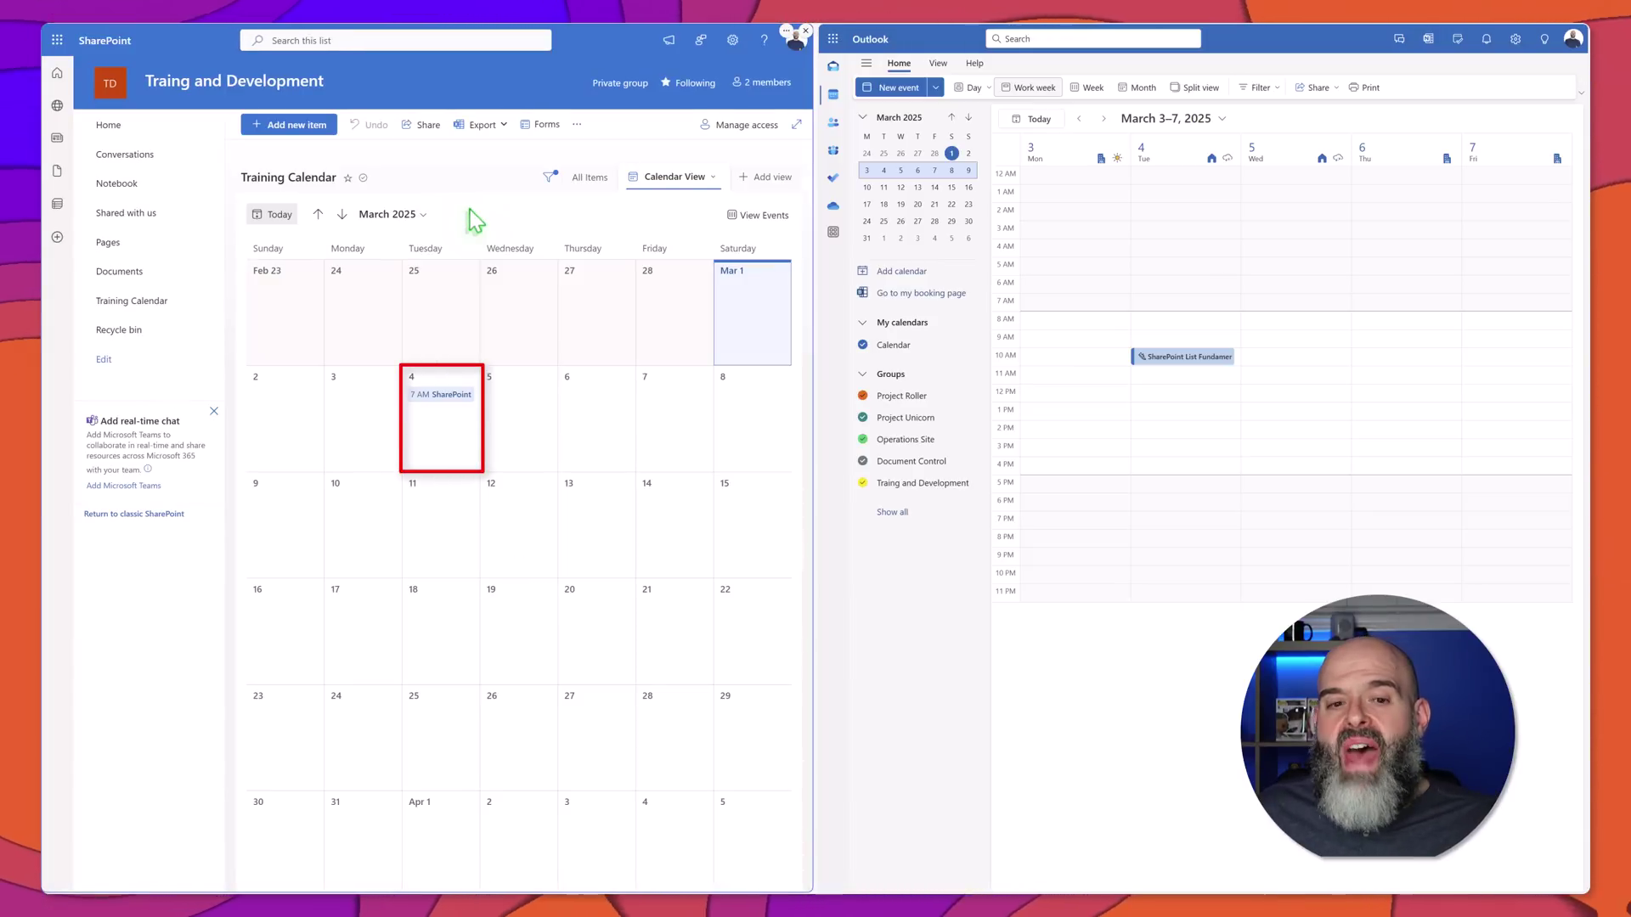
Check the synced details of the March 4 training item in the SharePoint calendar, close it and switch to the All Items view
left_click(453, 395)
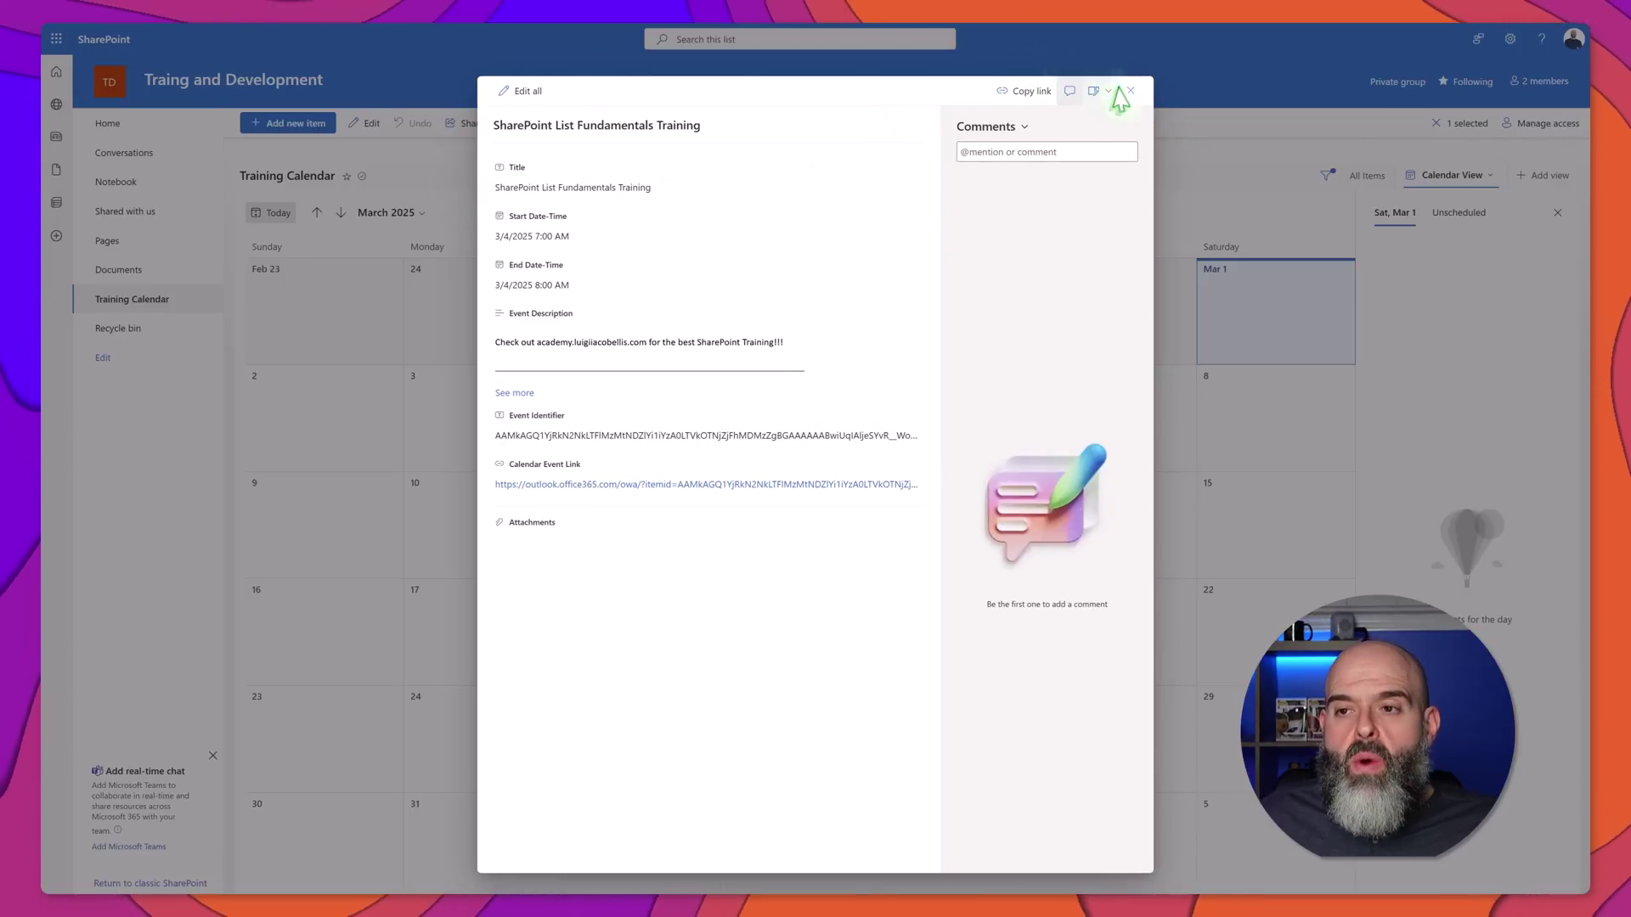
left_click(1130, 91)
left_click(1350, 175)
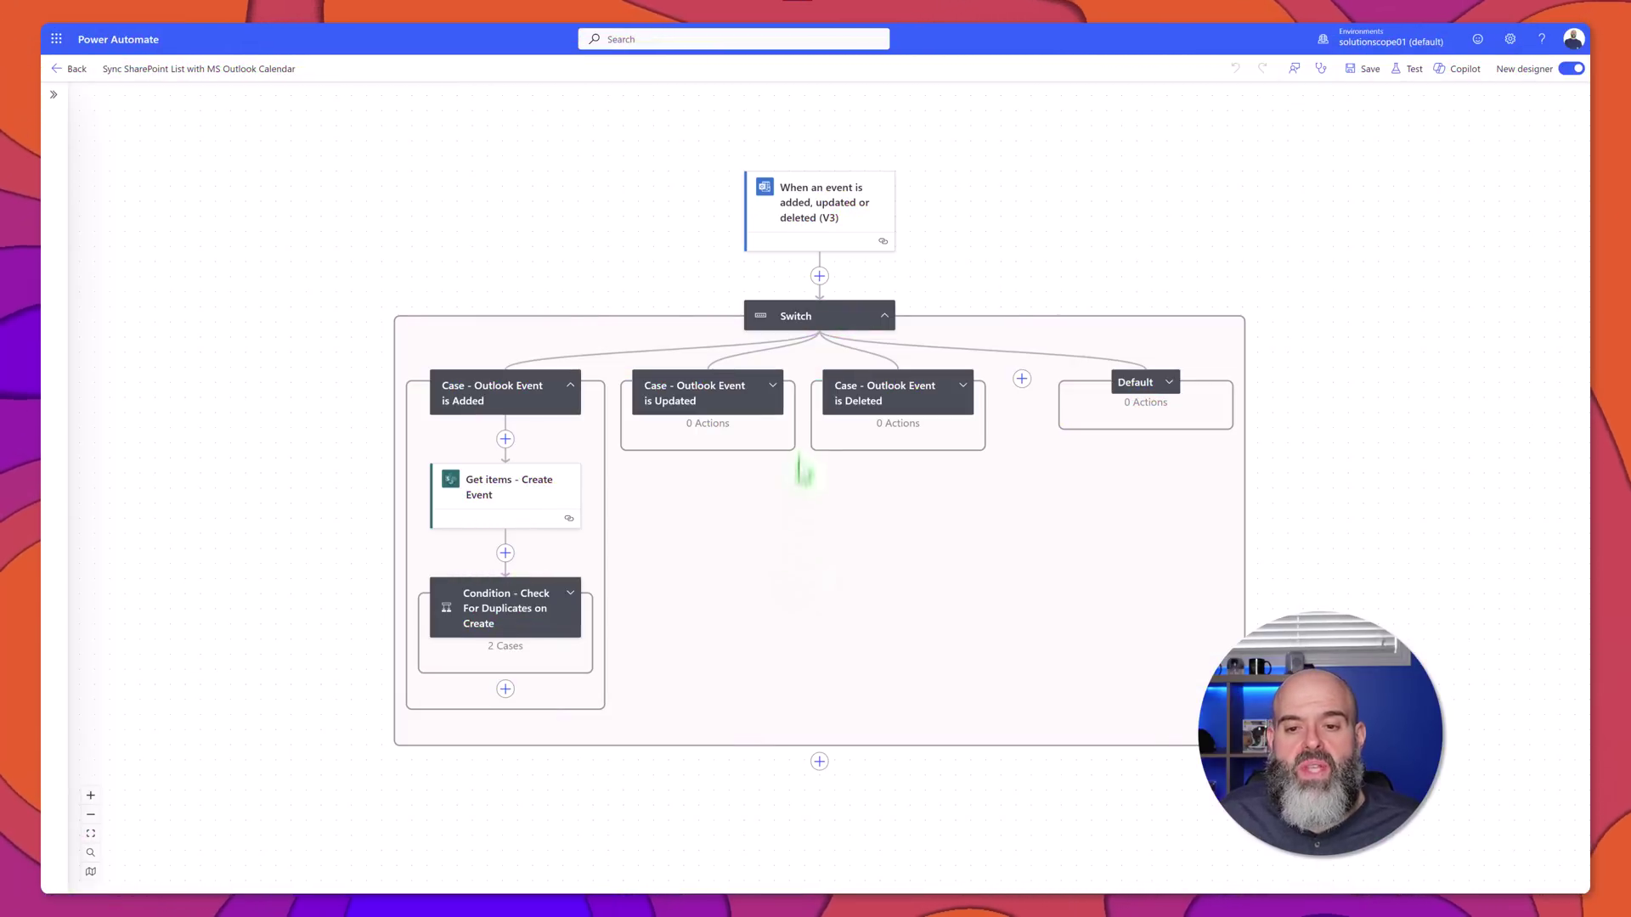
Add a SharePoint Get items action for Training Calendar to the Outlook Event is Updated case, filtering by EventIdentifier eq the trigger's Id
left_click(772, 387)
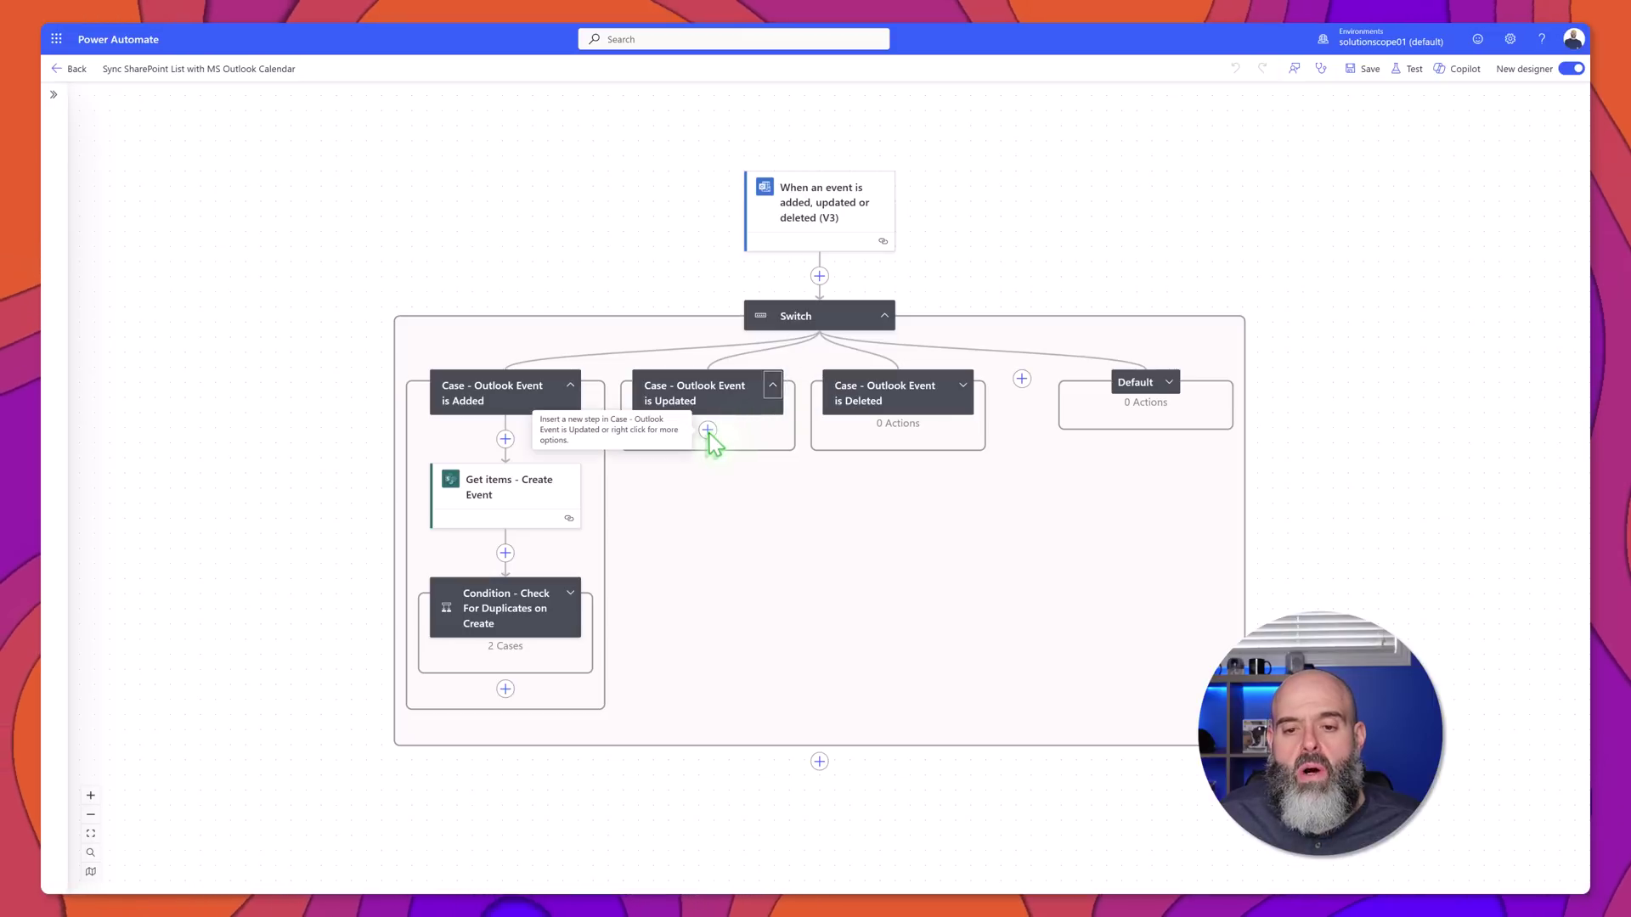
left_click(708, 430)
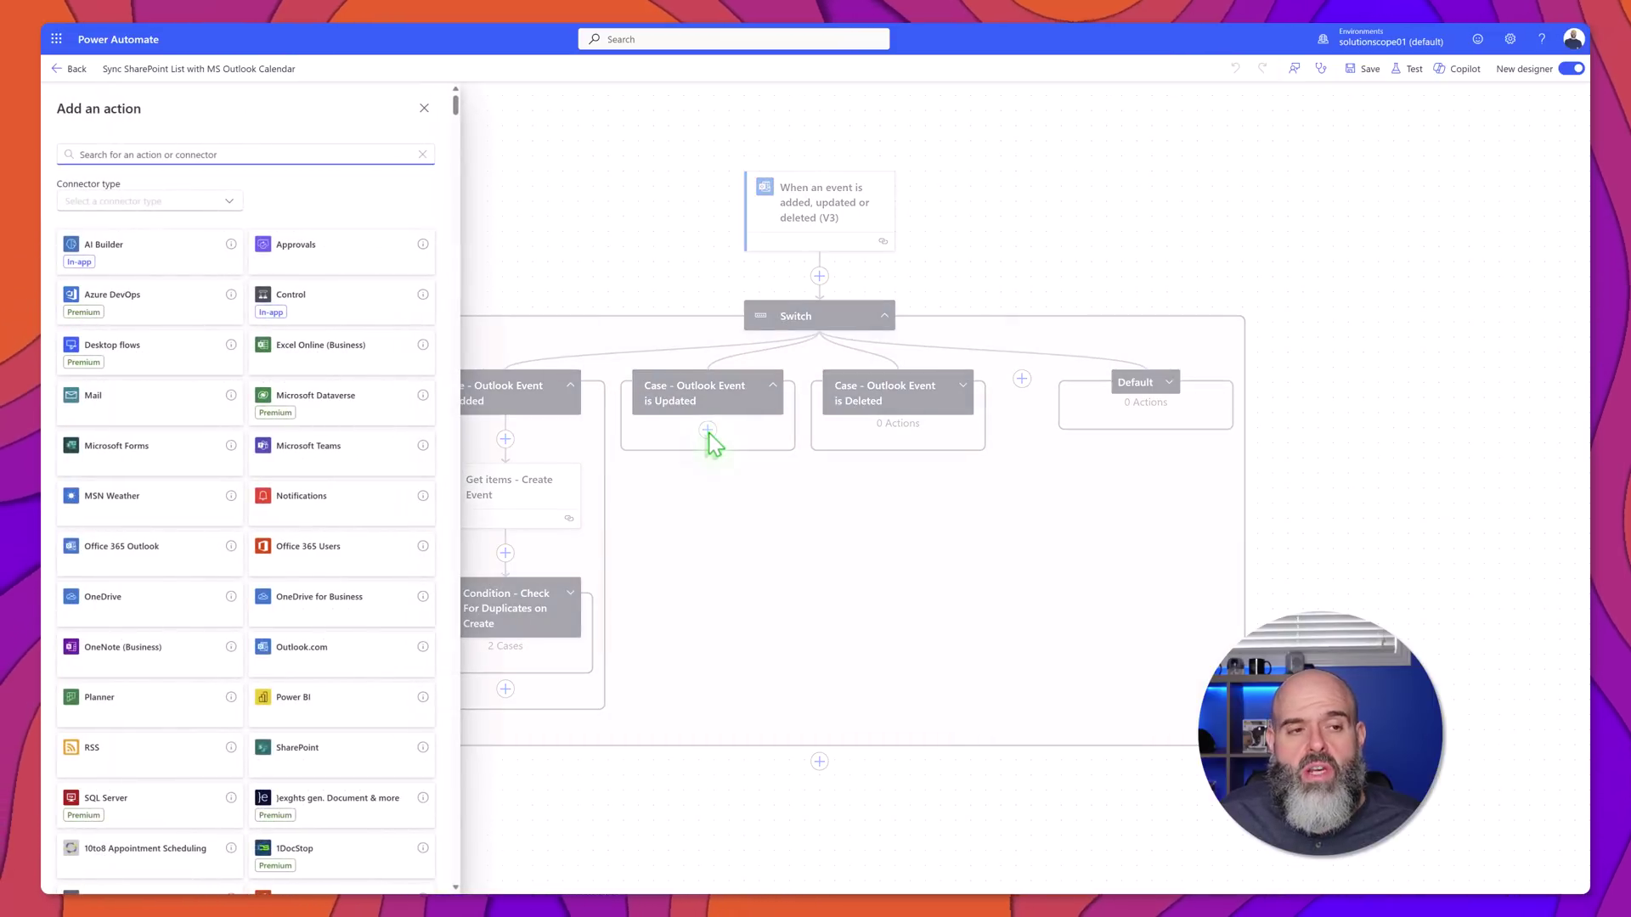
type("g")
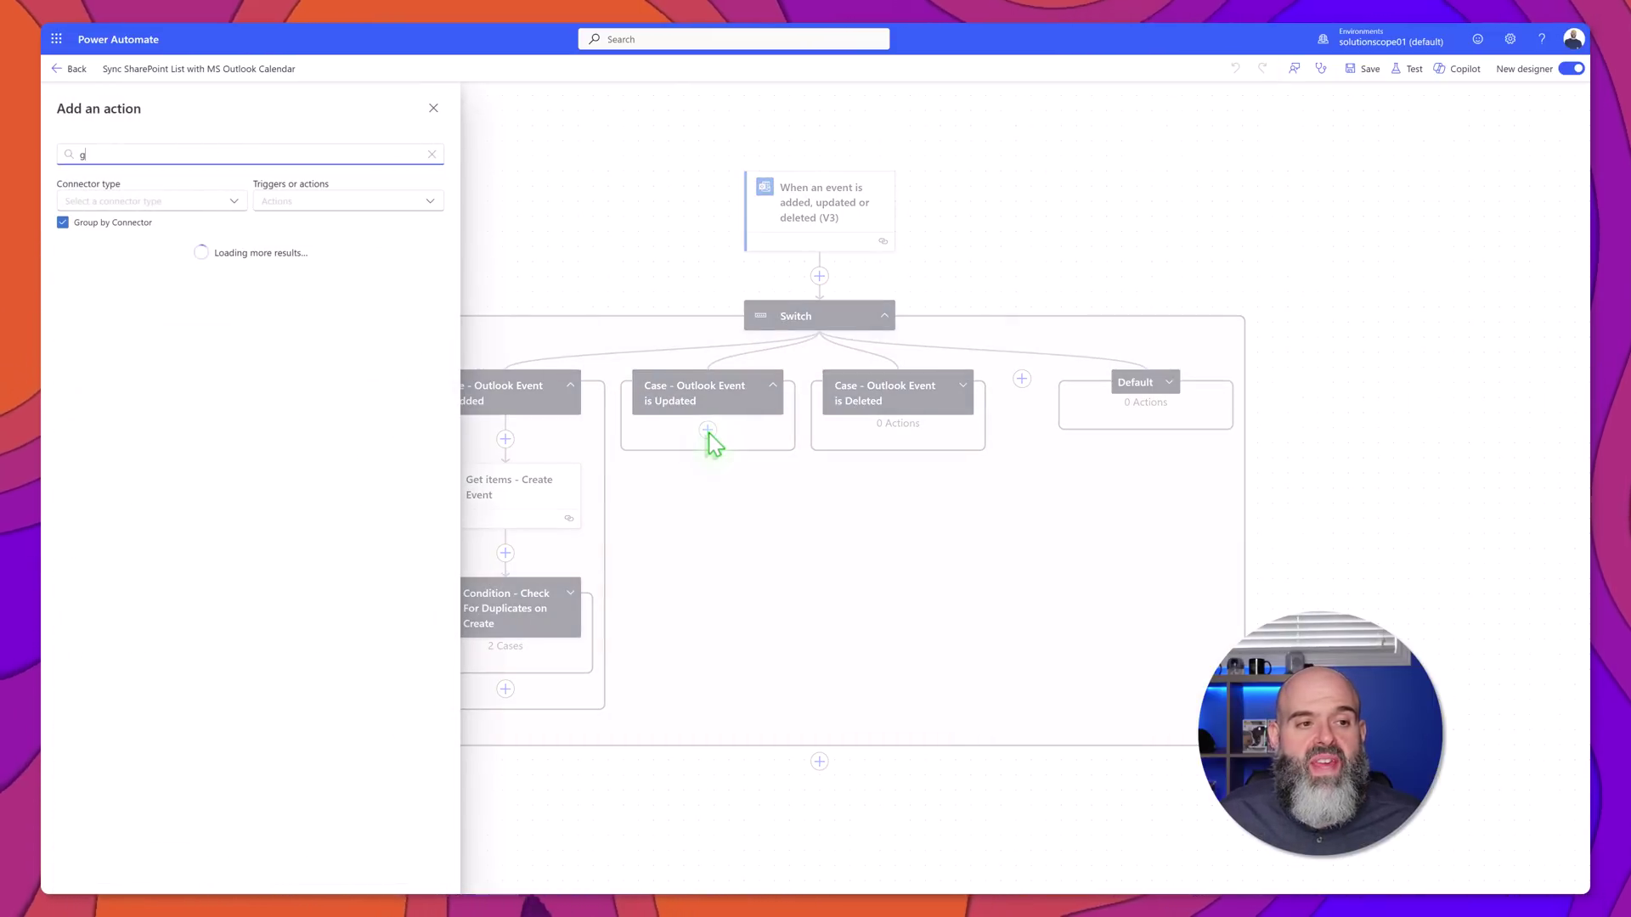
type("et items")
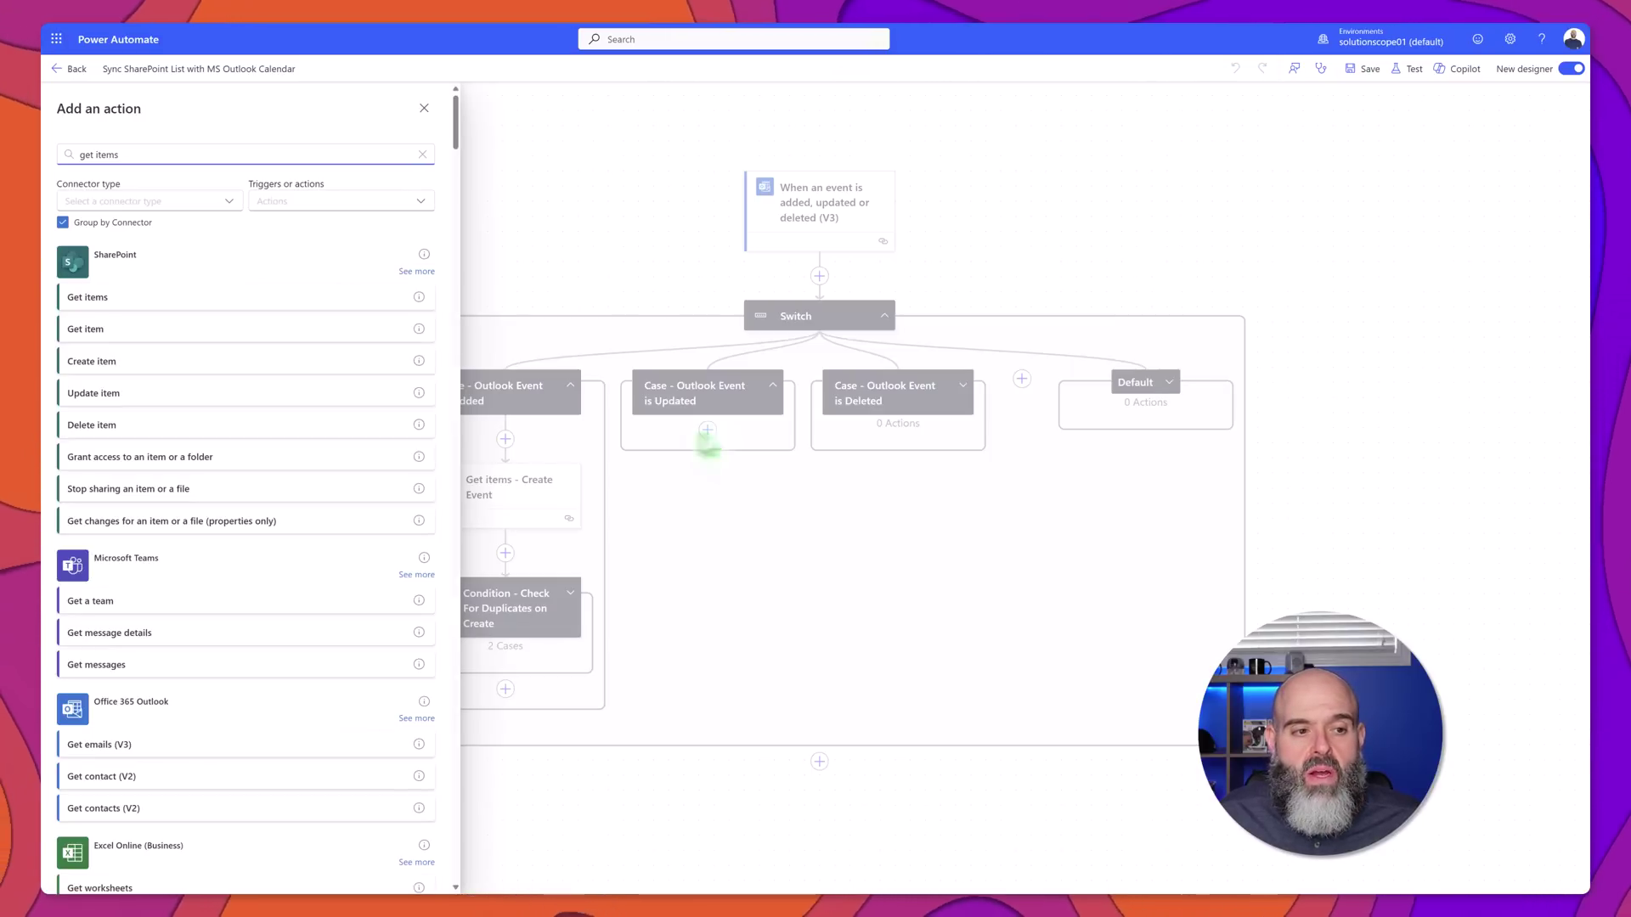
left_click(151, 301)
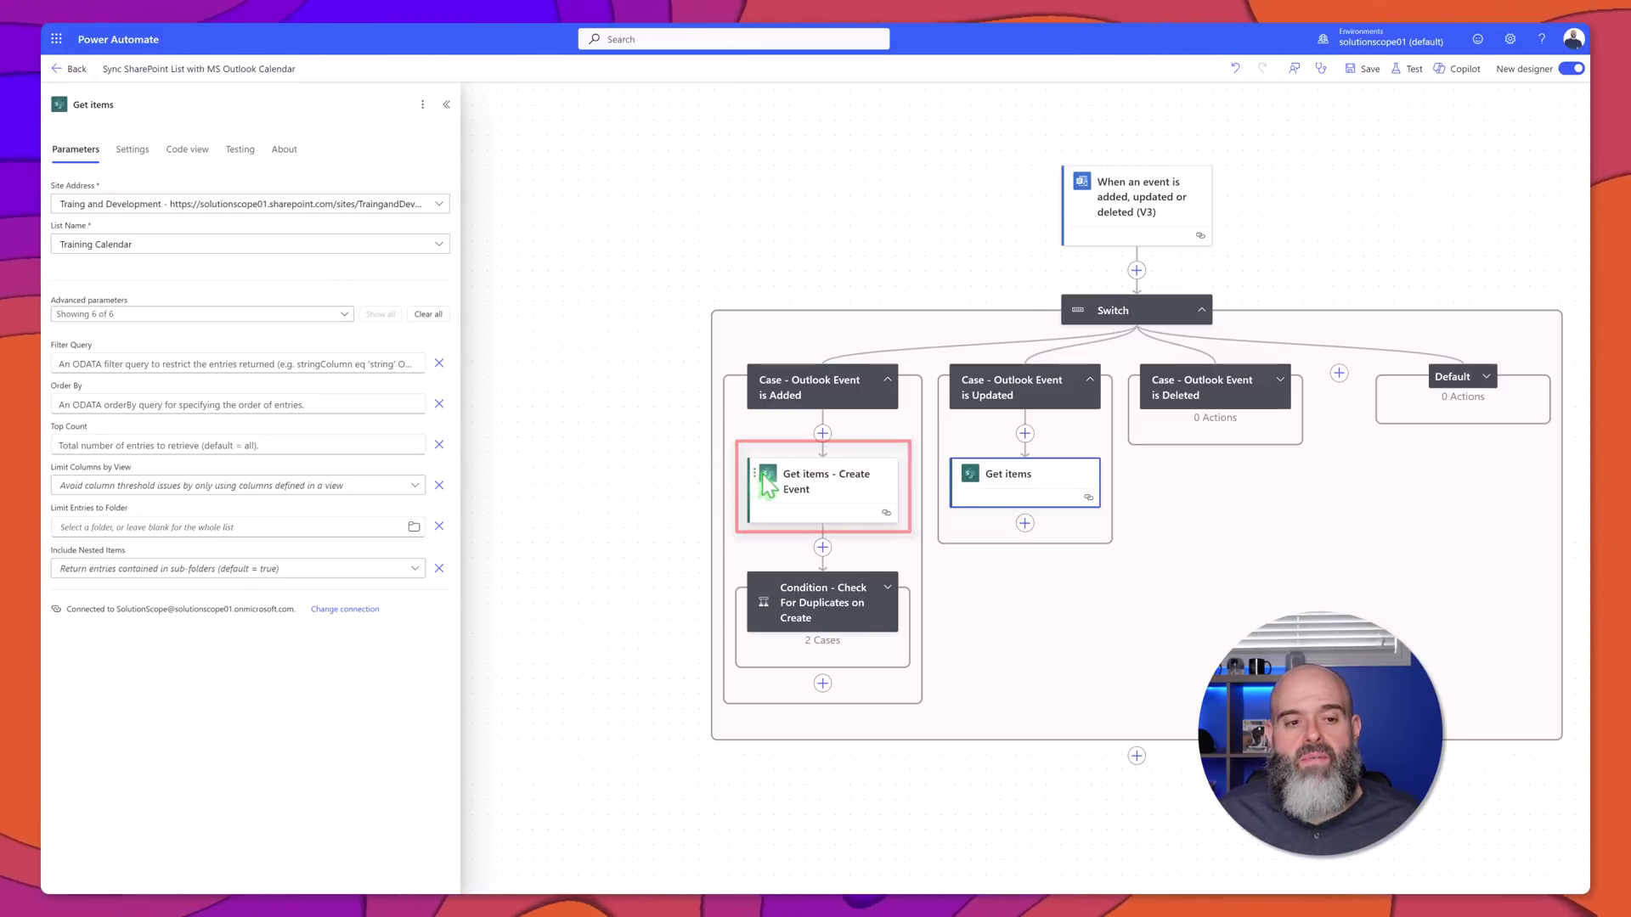
left_click(161, 364)
key("ctrl+v")
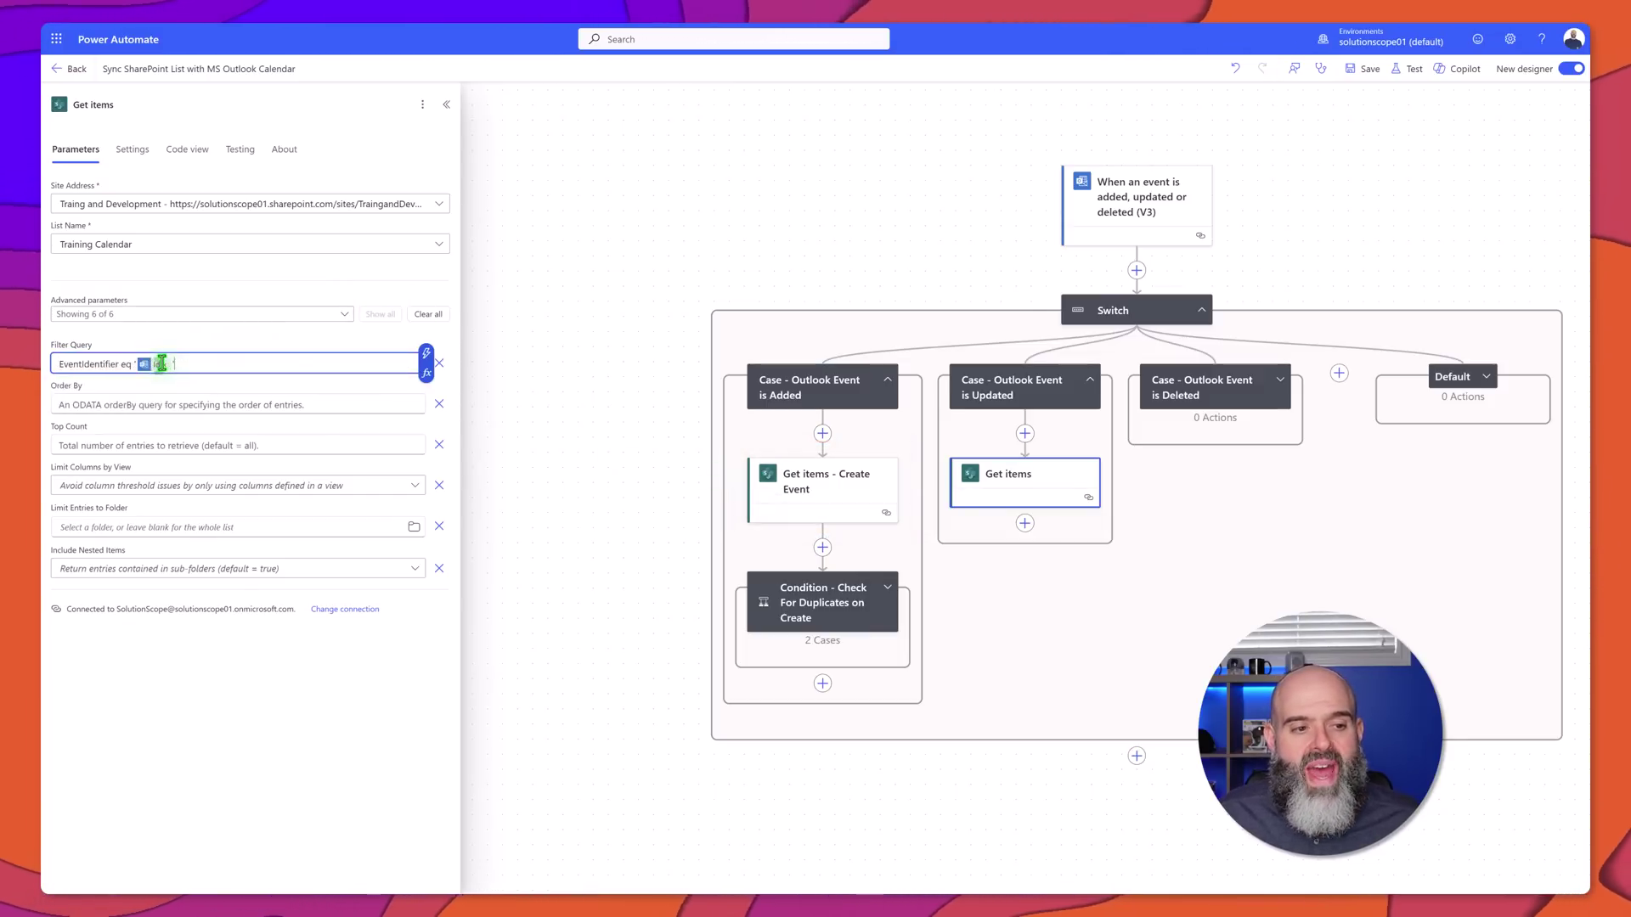
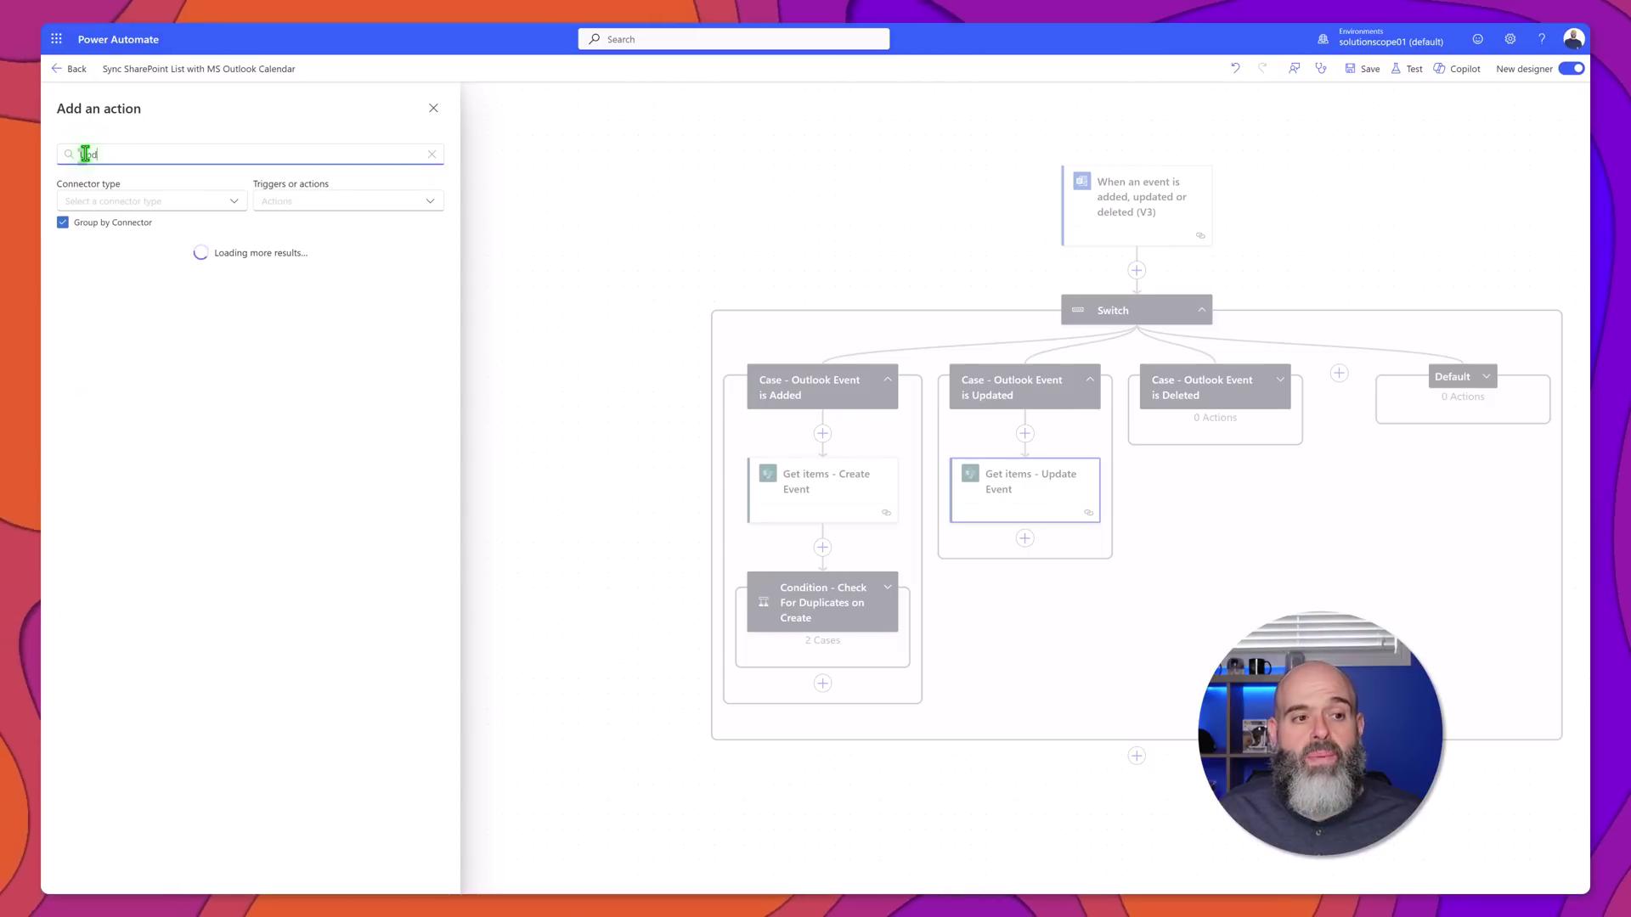
Add a SharePoint Update item action for Training Calendar after Get items - Update Event, with Id set to that action's ID
type("item")
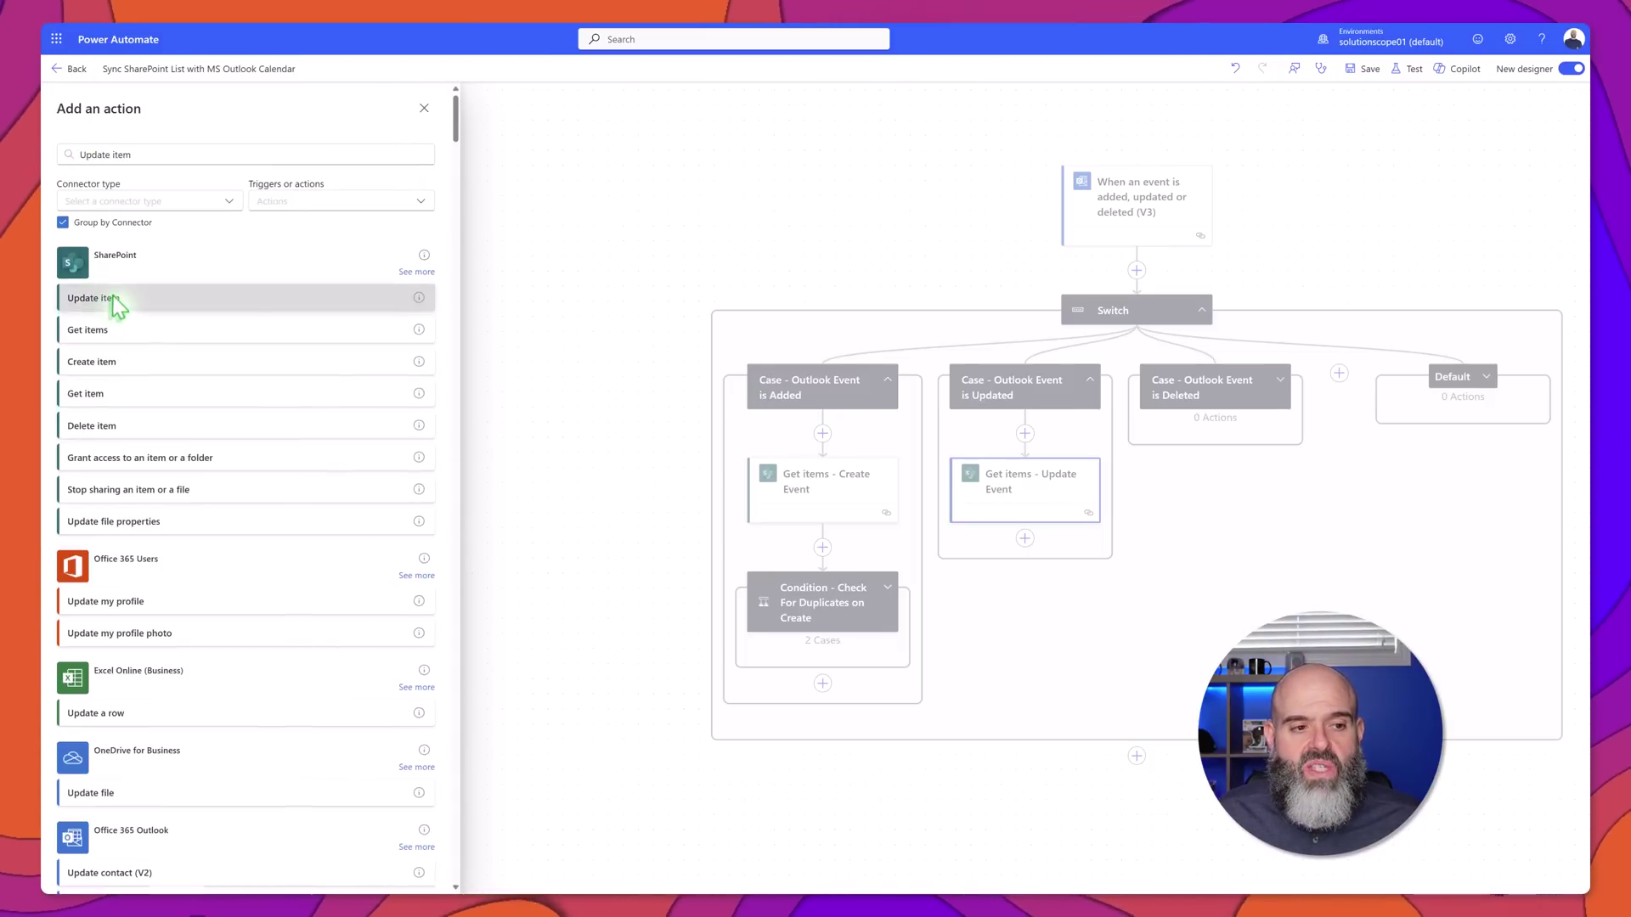
left_click(115, 297)
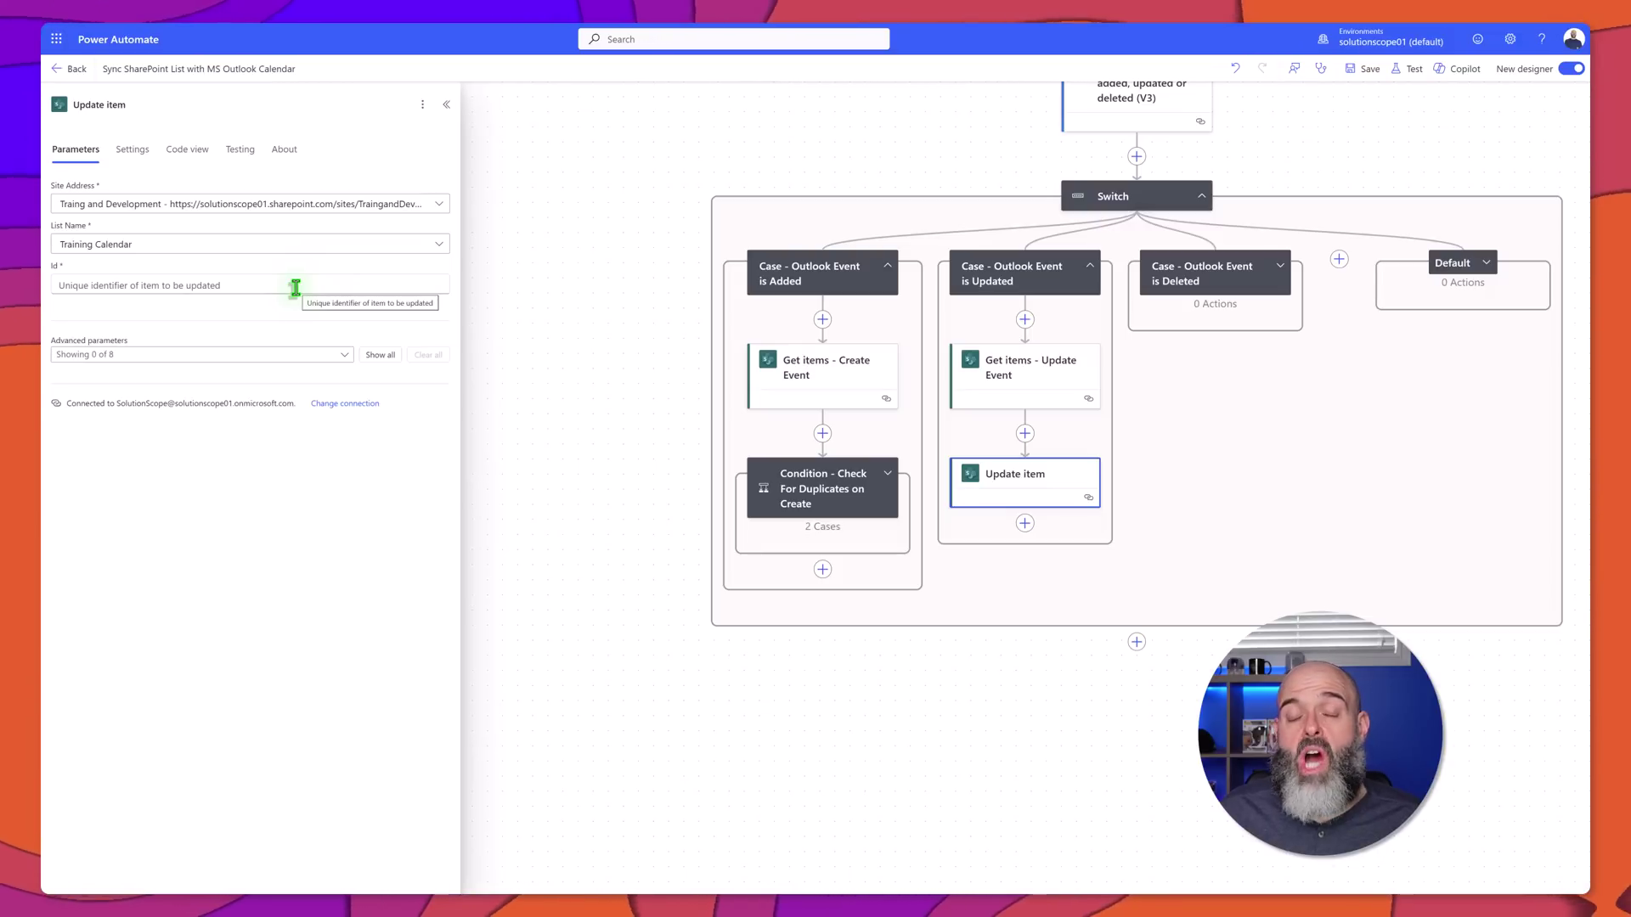
left_click(295, 288)
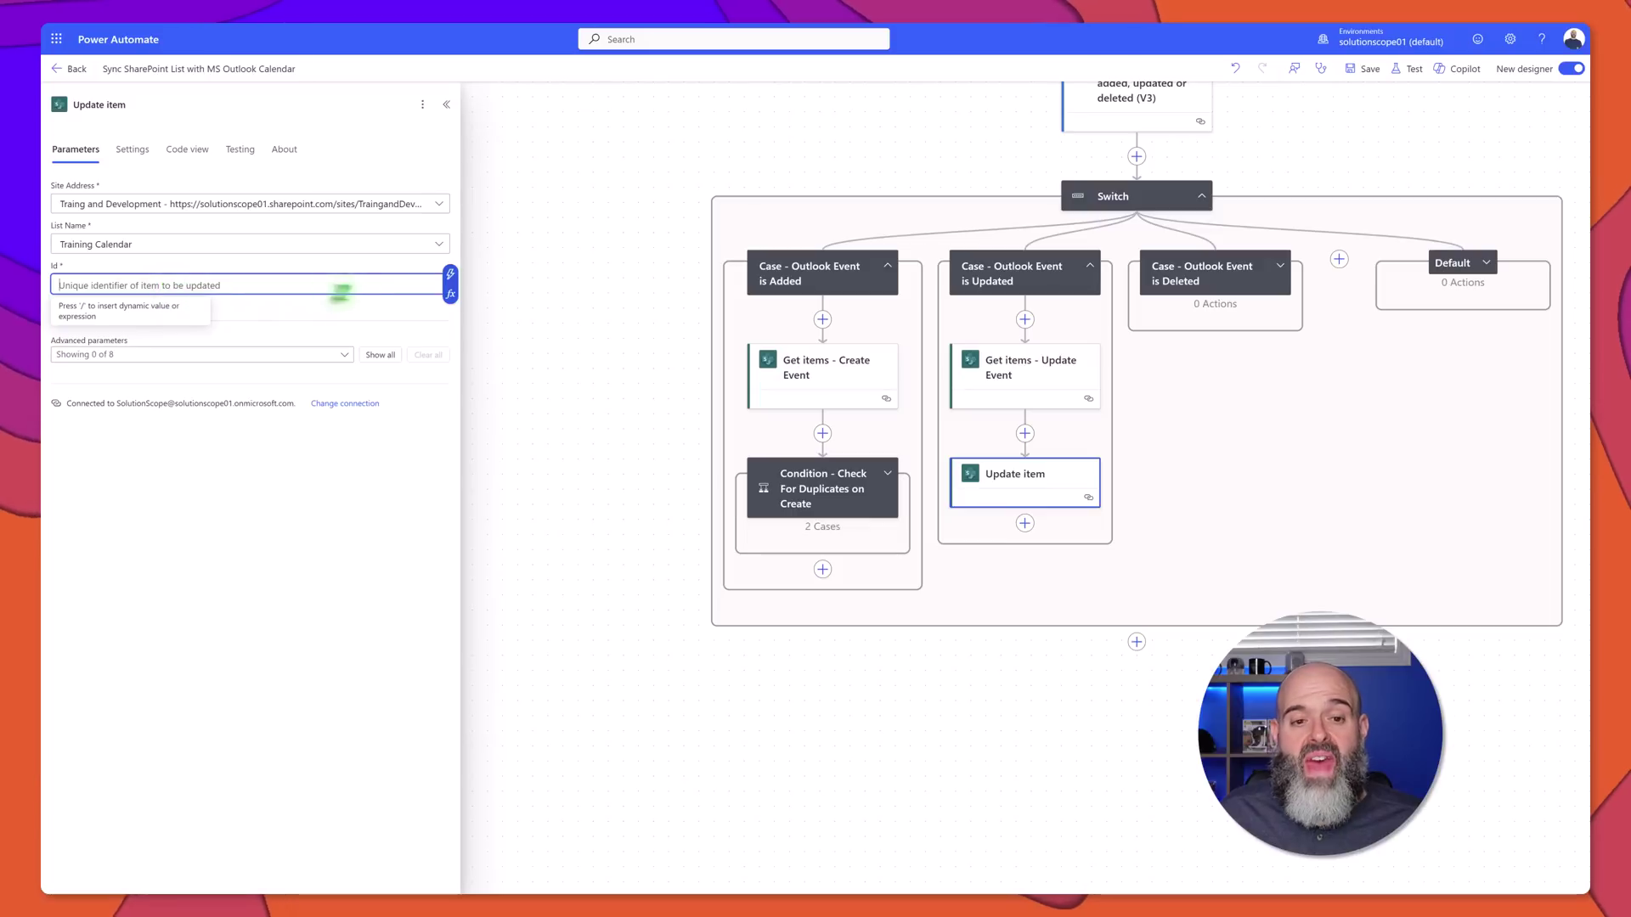
left_click(451, 277)
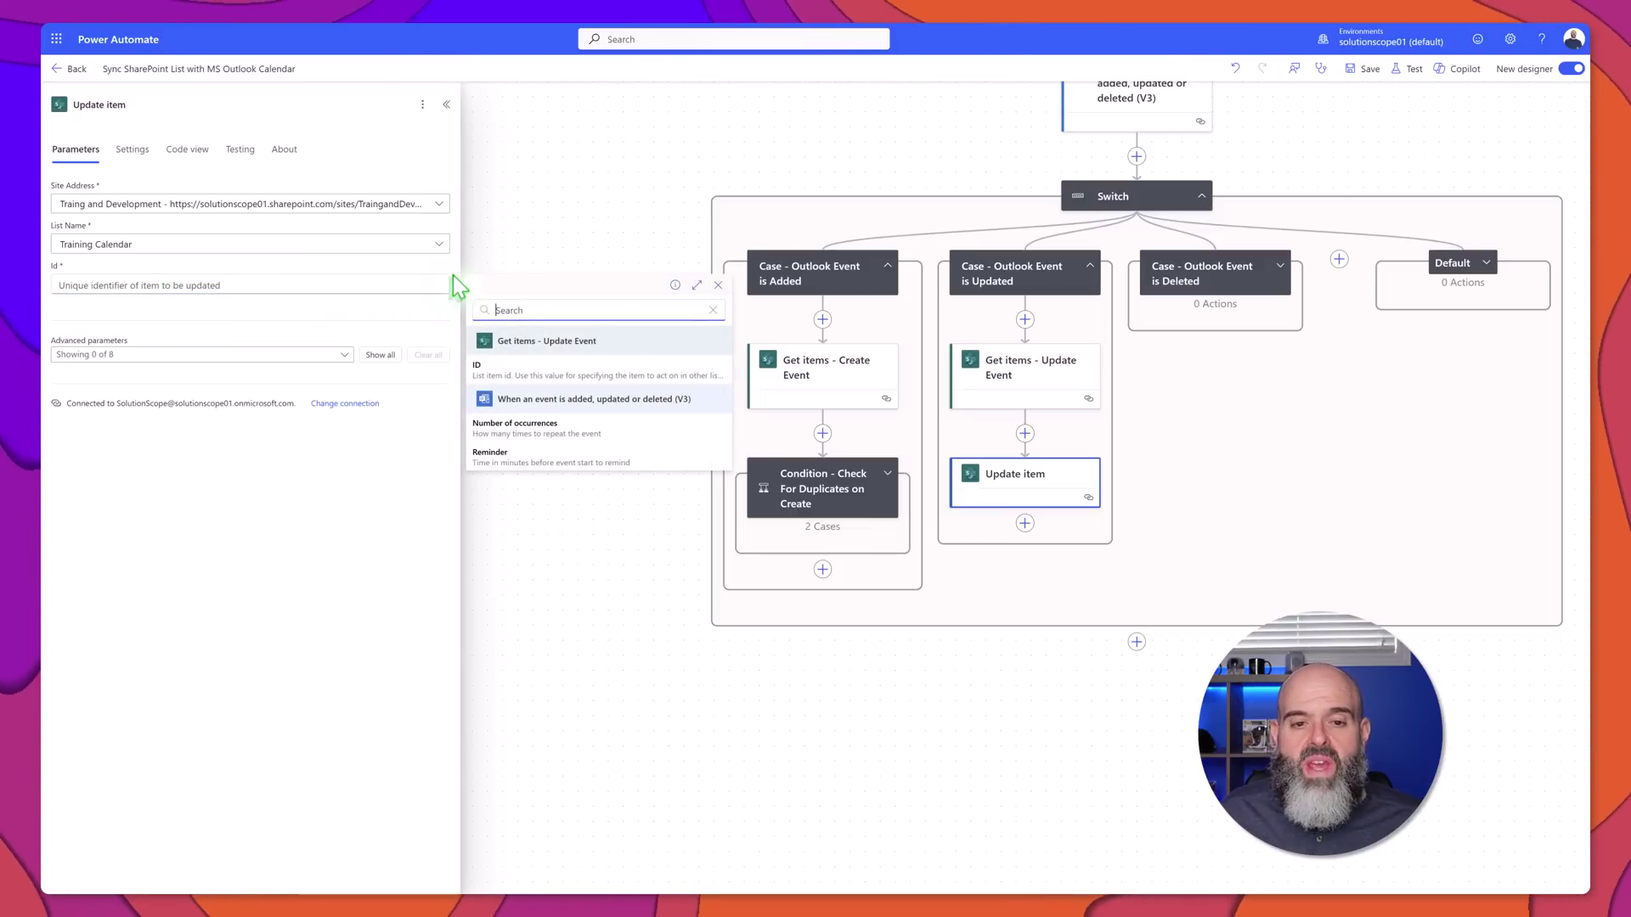
left_click(518, 375)
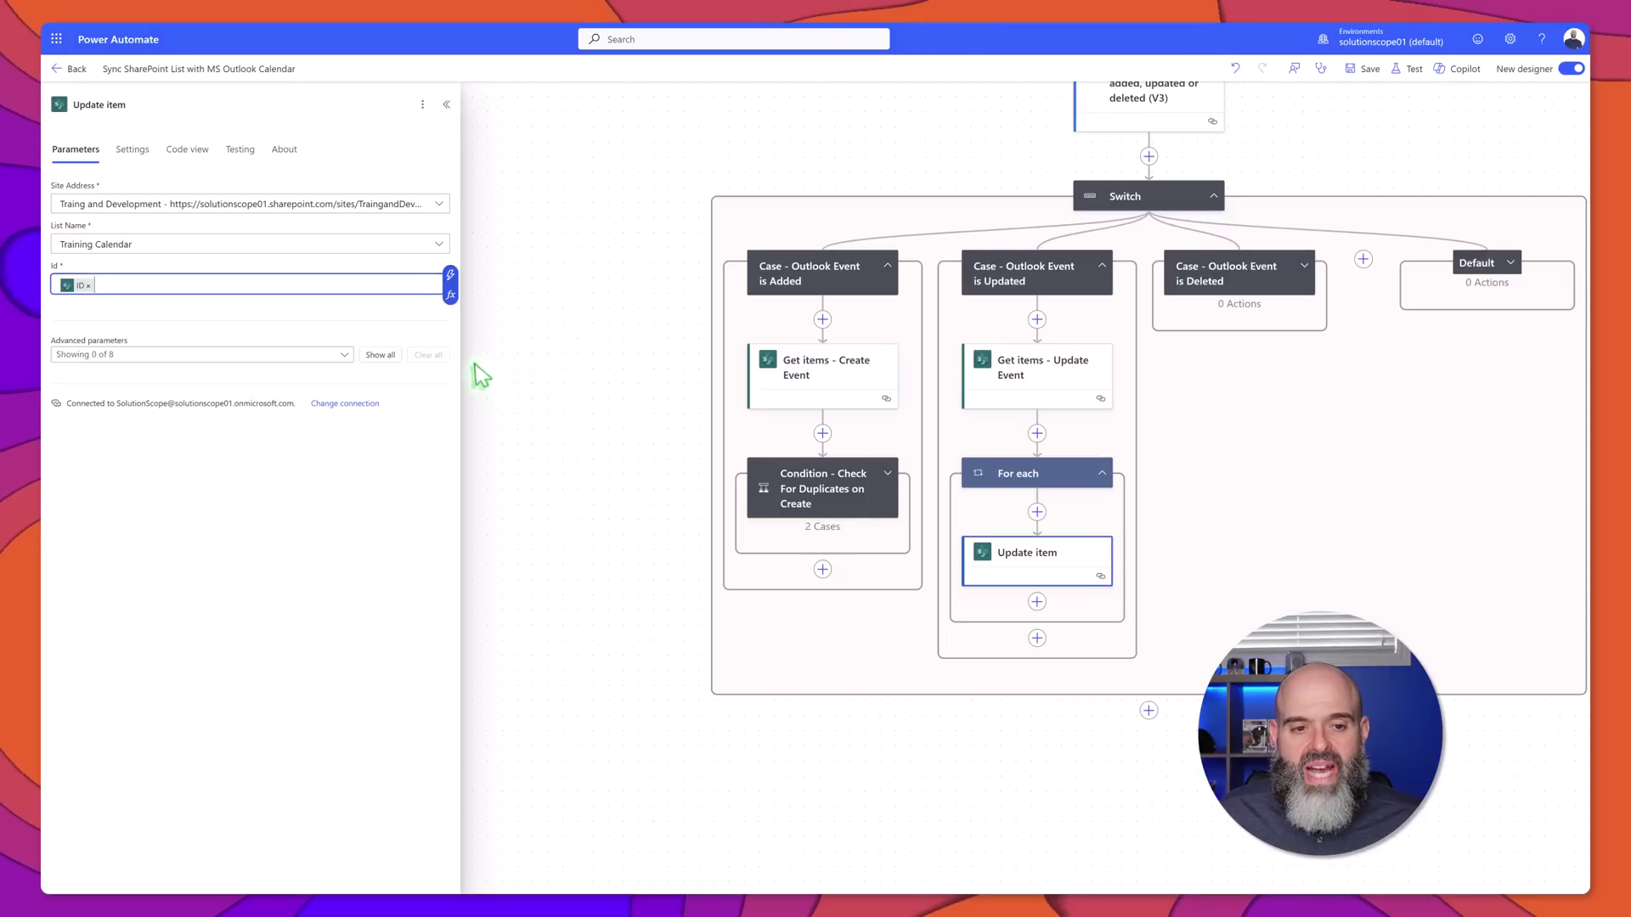
Map the Update item fields to the trigger's Subject, start and end time with time zone, Body, Id and Web link, and save the flow
left_click(384, 356)
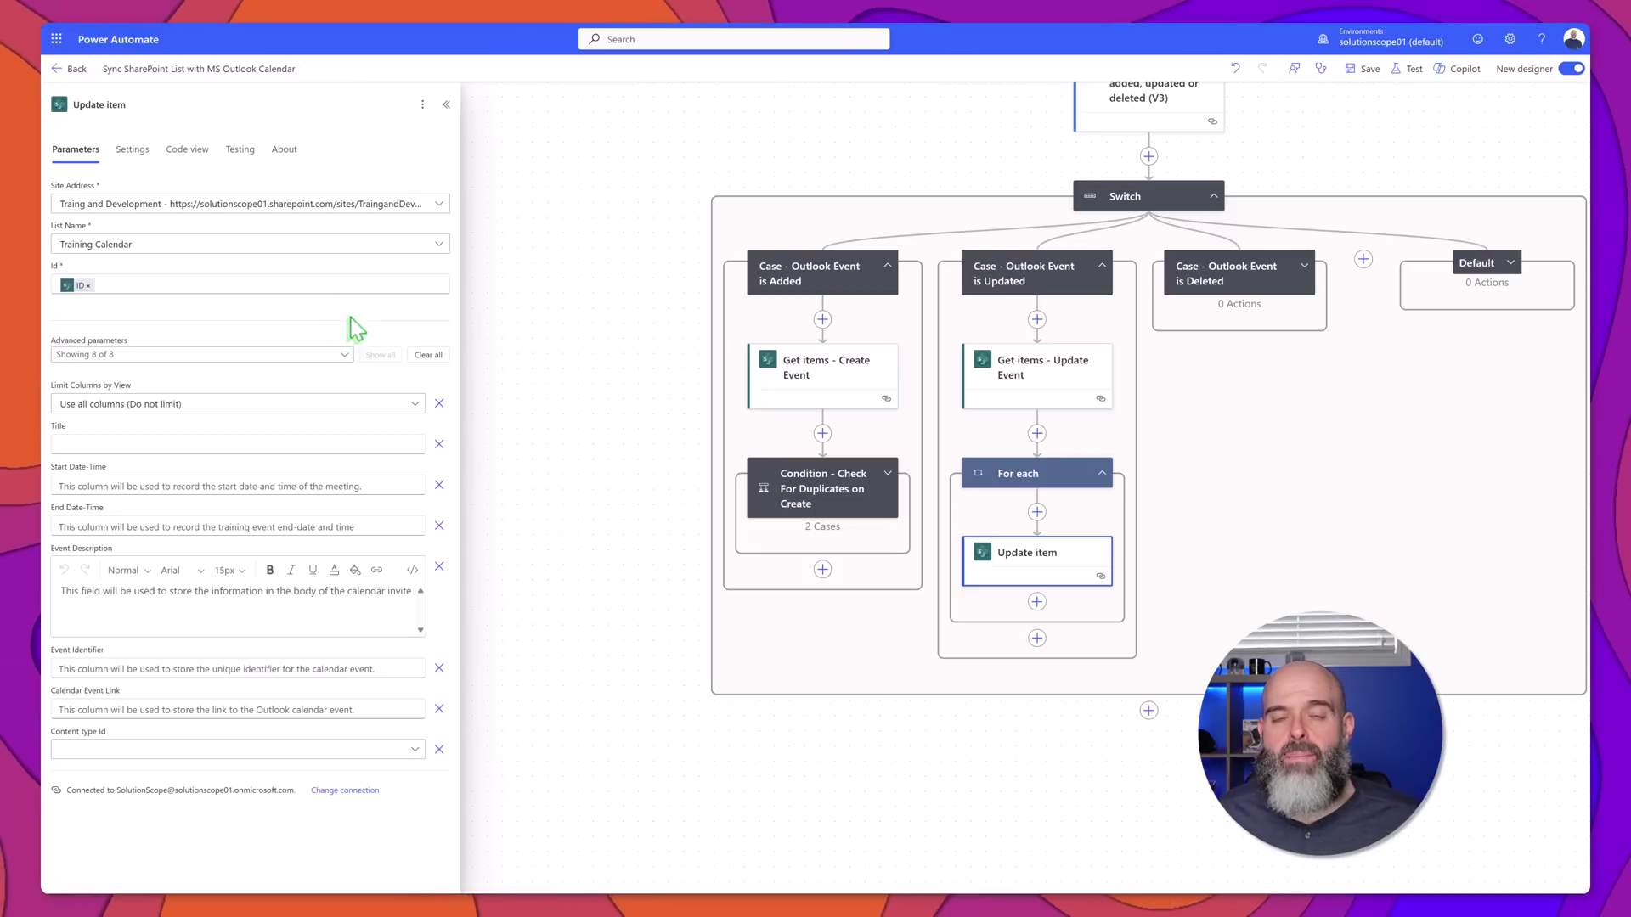
left_click(95, 439)
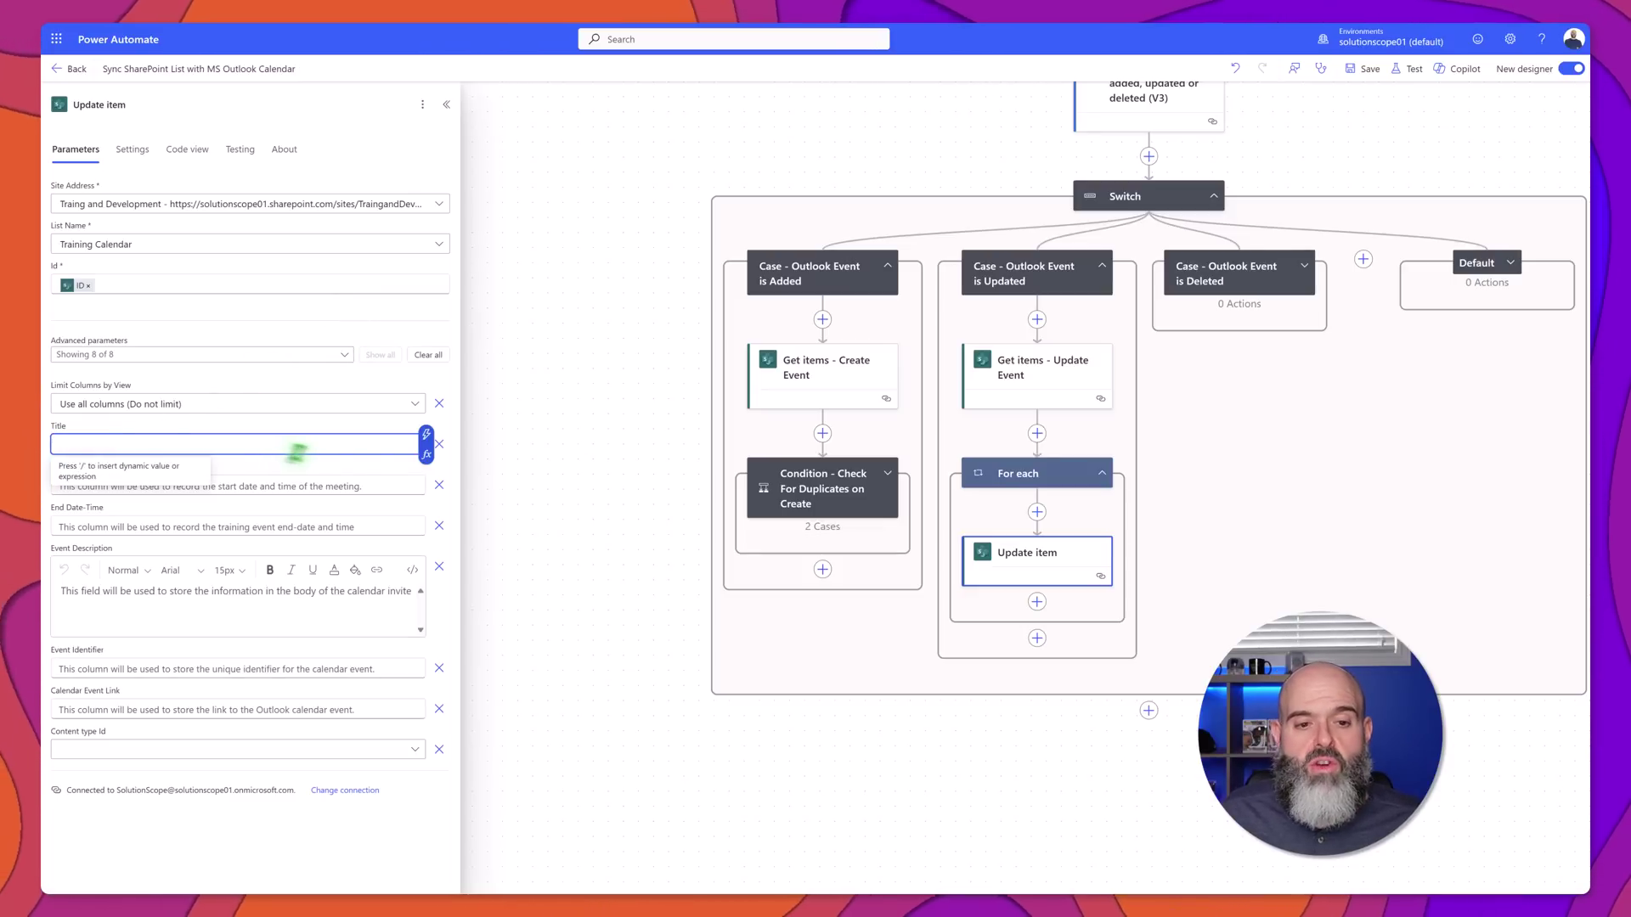
left_click(427, 443)
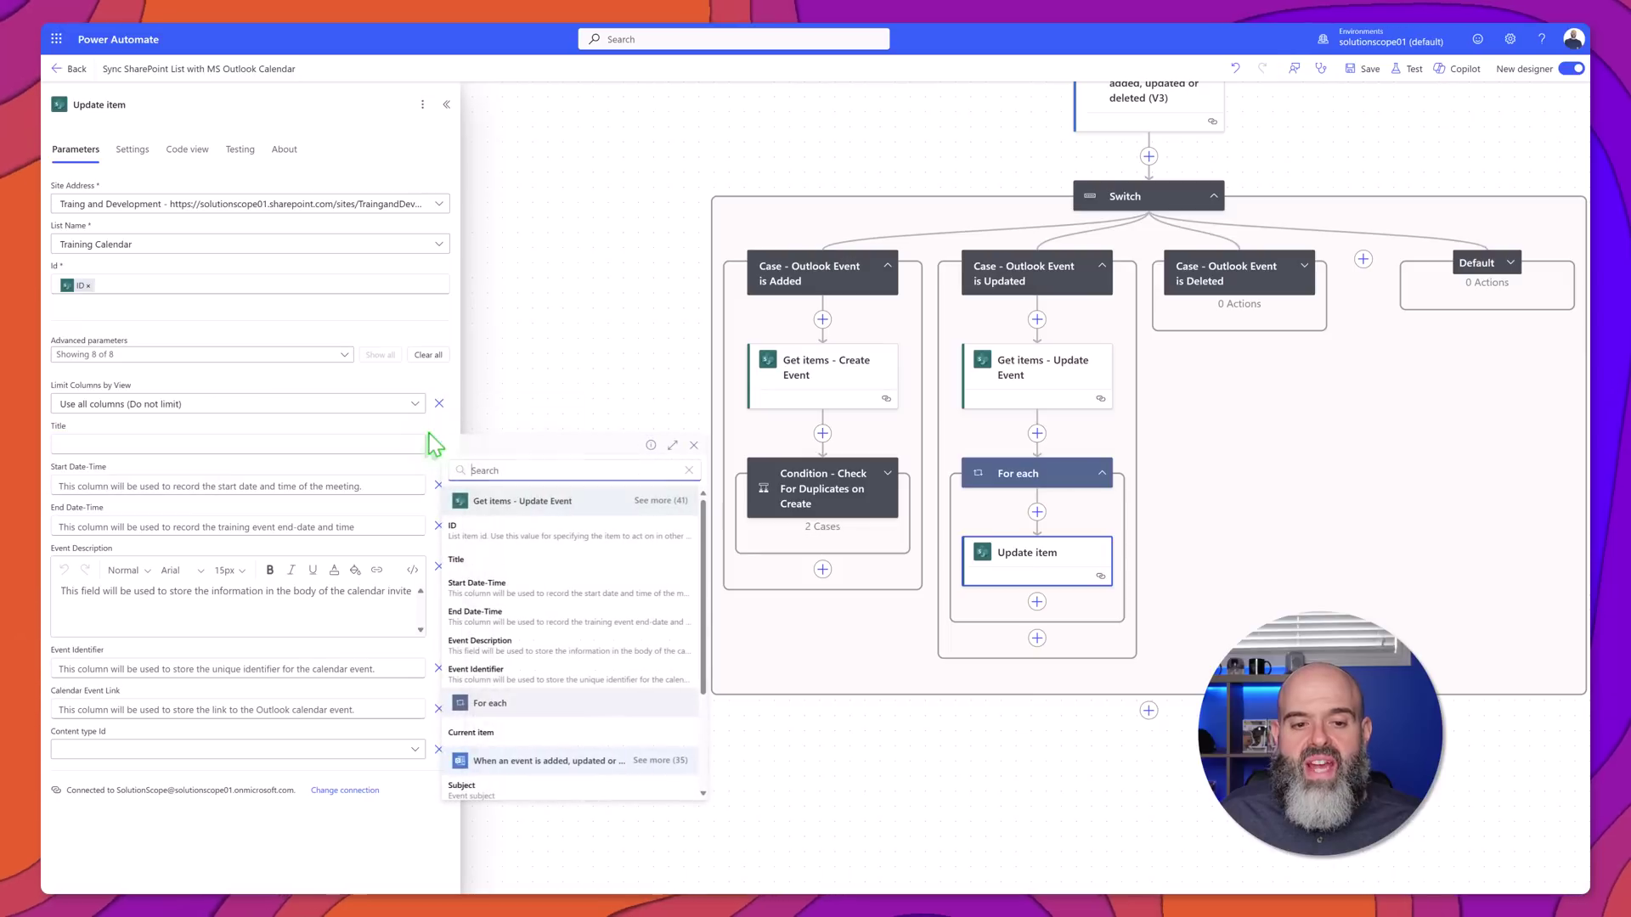
scroll(571, 586, "down", 3)
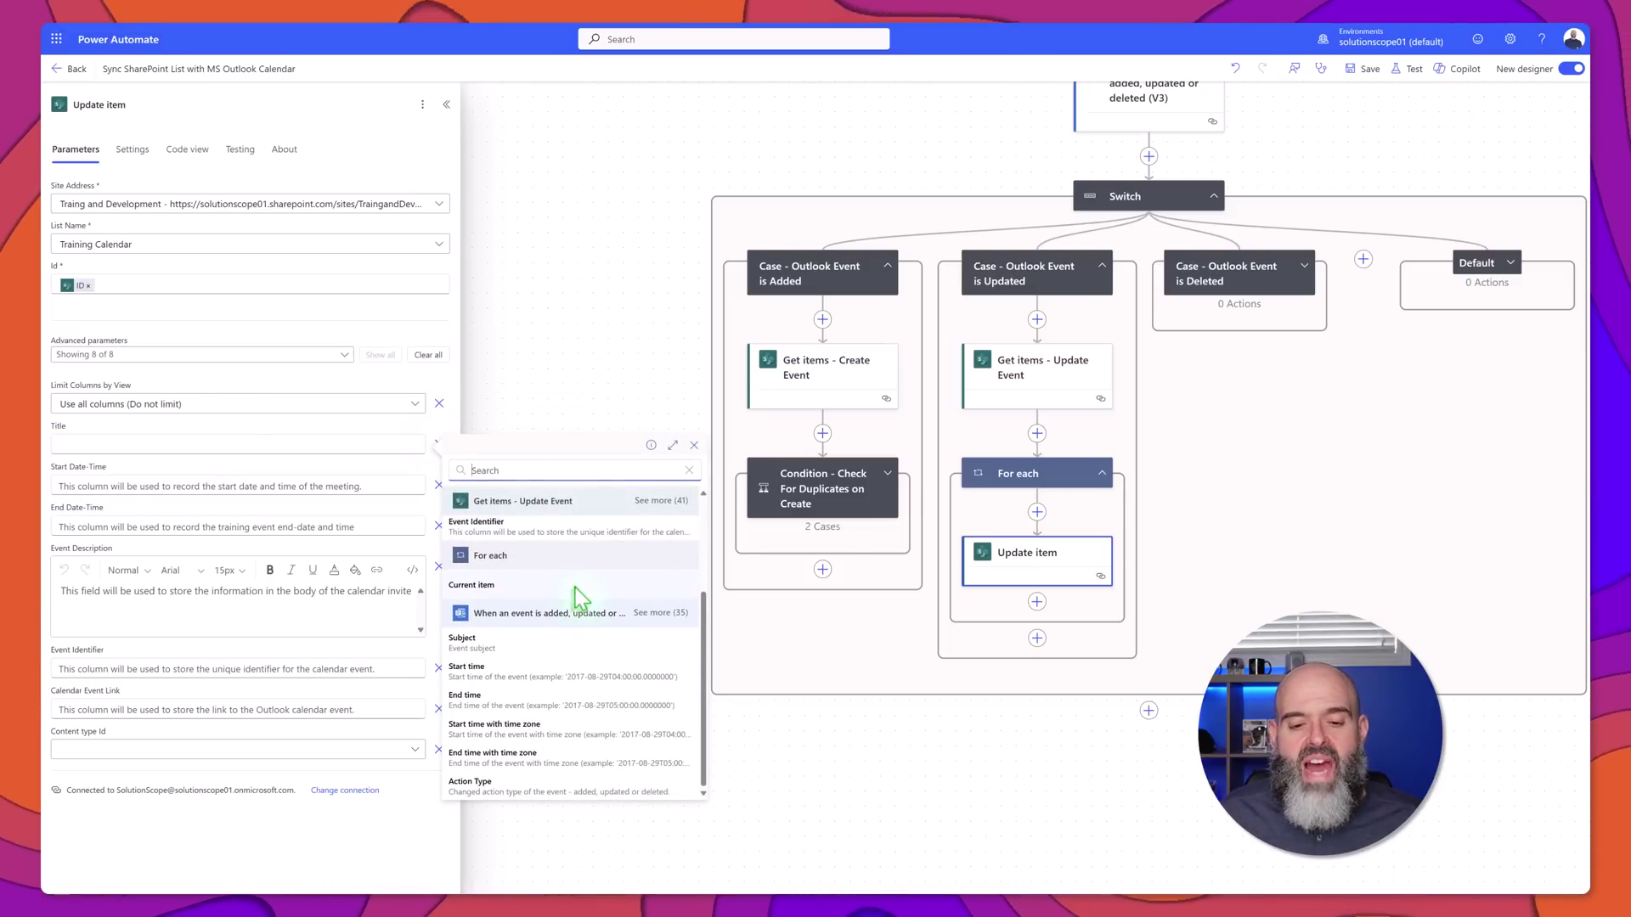
left_click(654, 613)
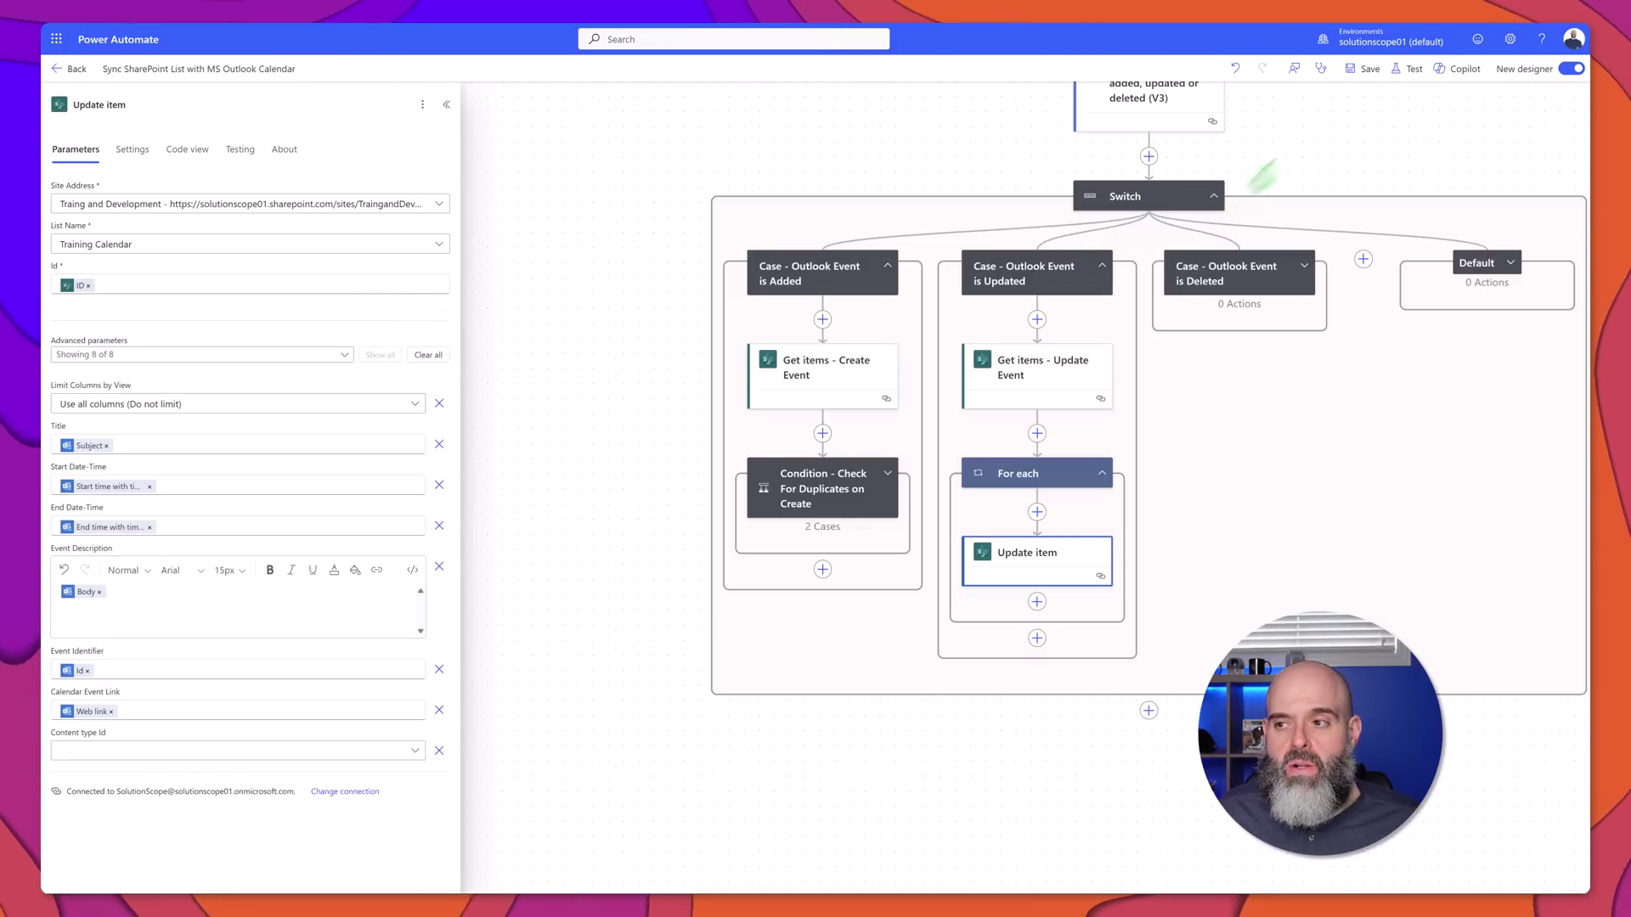
left_click(1362, 73)
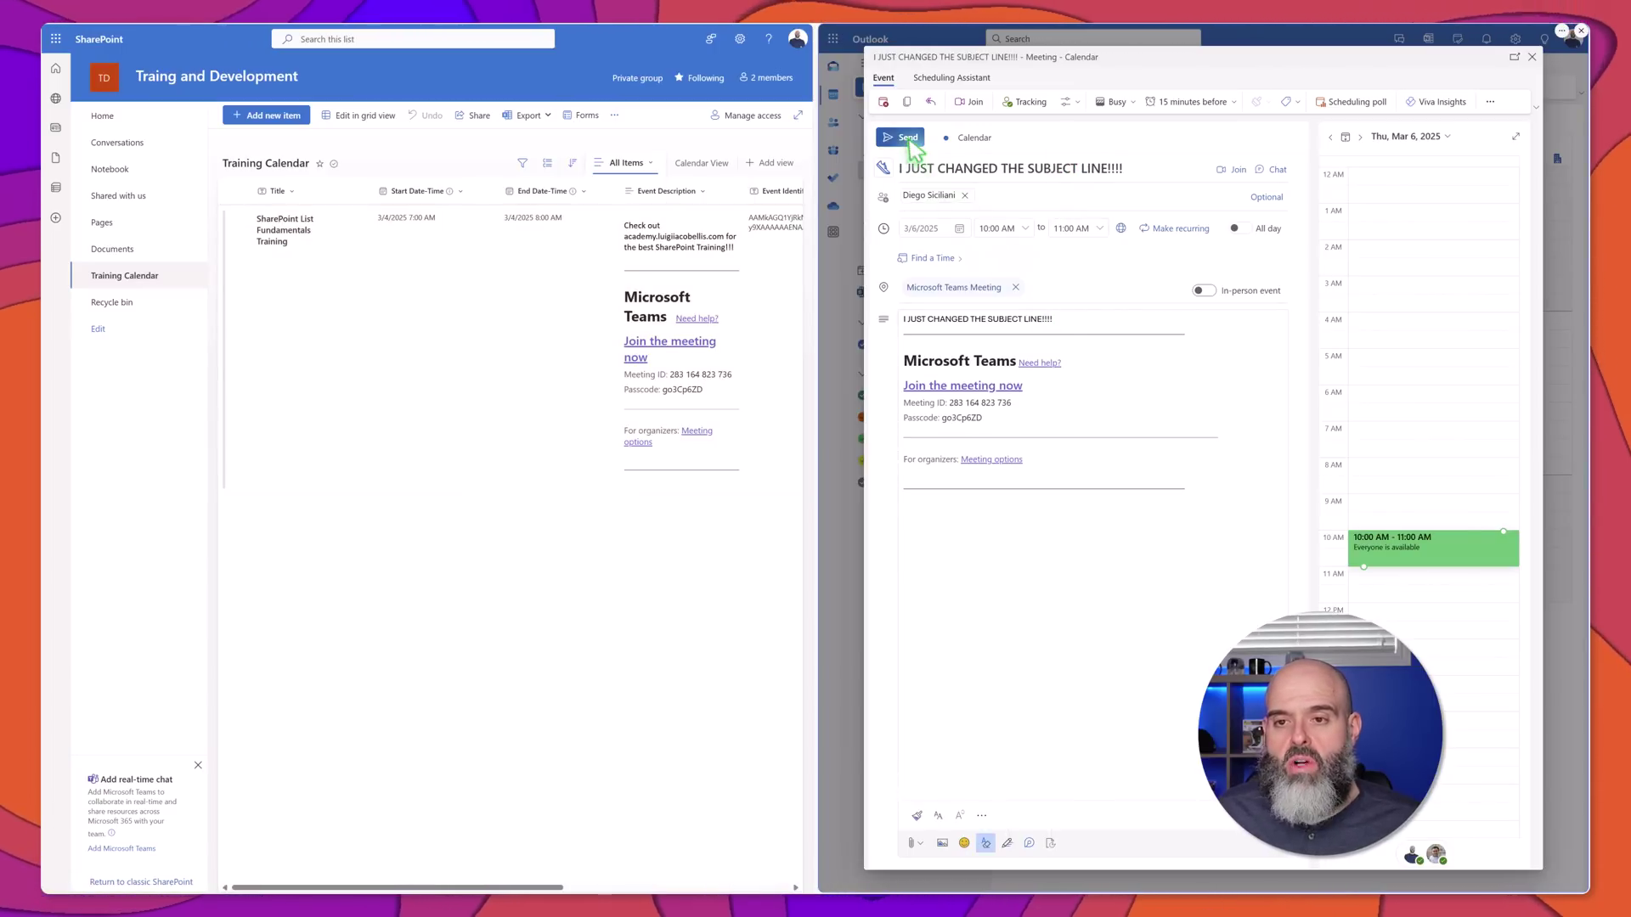
Send the updated "I JUST CHANGED THE SUBJECT LINE!!!!" meeting in Outlook, refresh the SharePoint Training Calendar list and switch to All Items
left_click(905, 139)
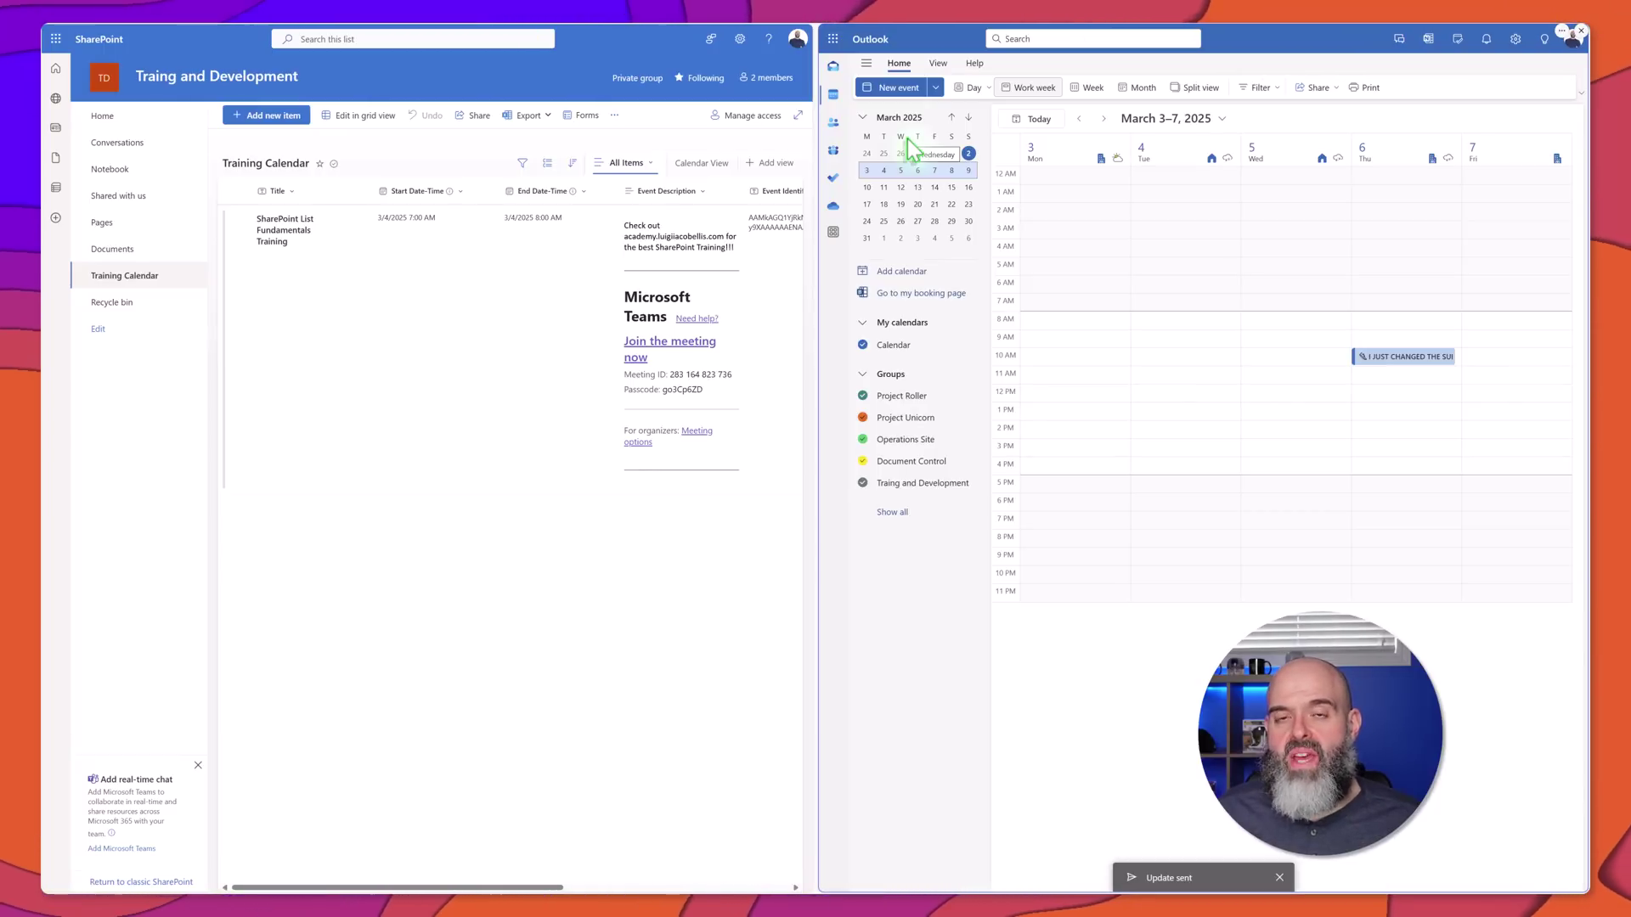
right_click(409, 144)
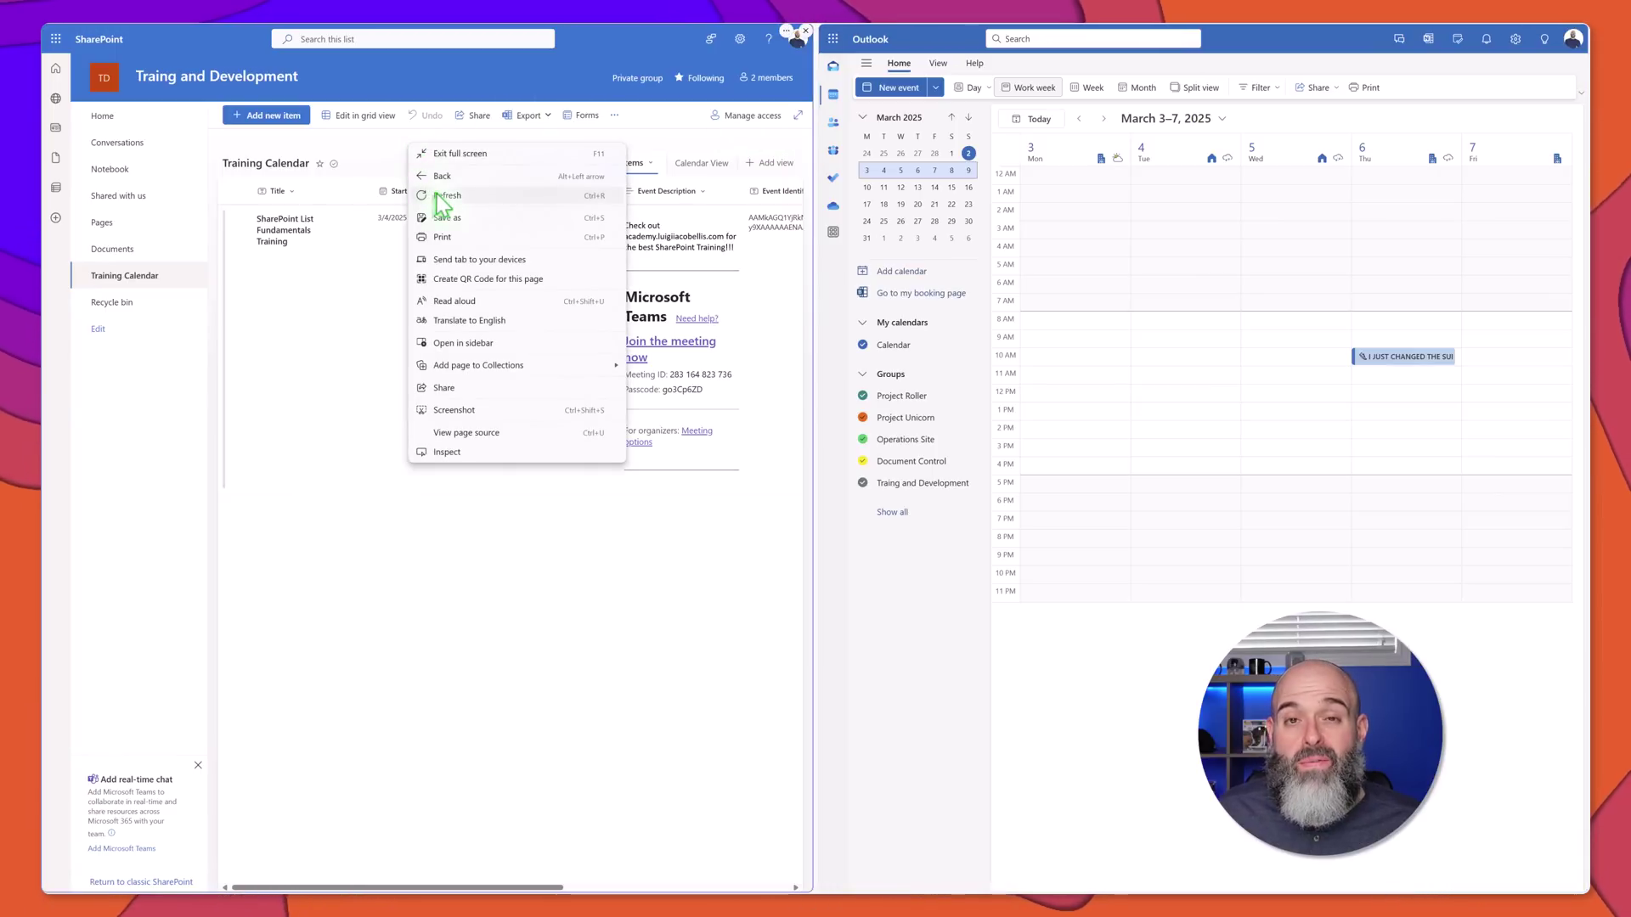
left_click(442, 196)
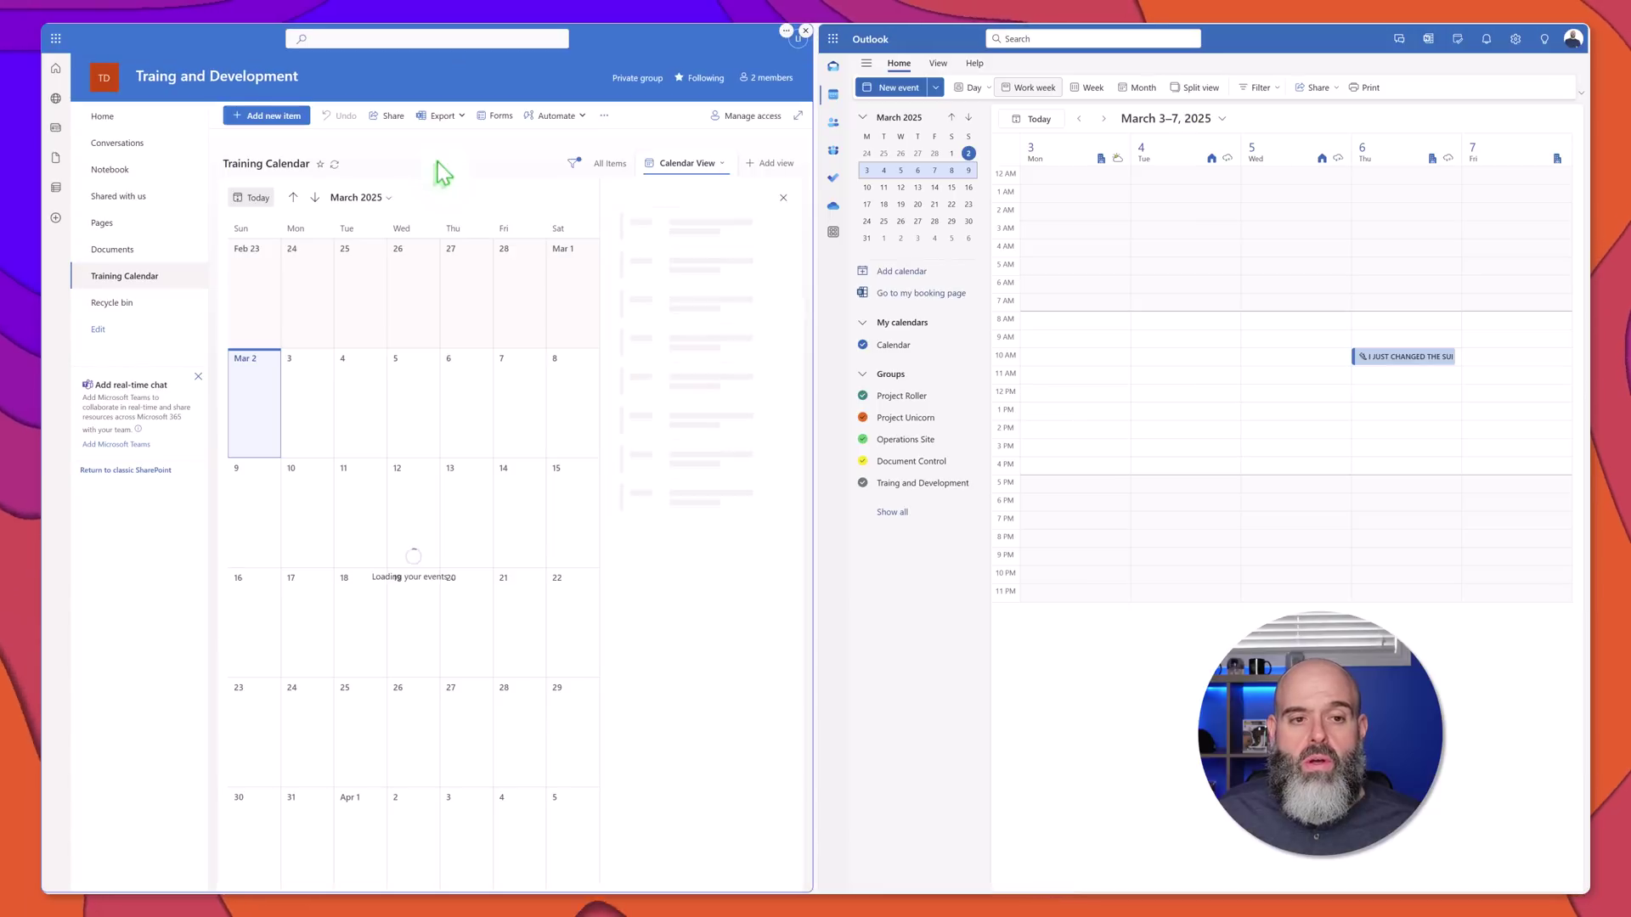
left_click(608, 163)
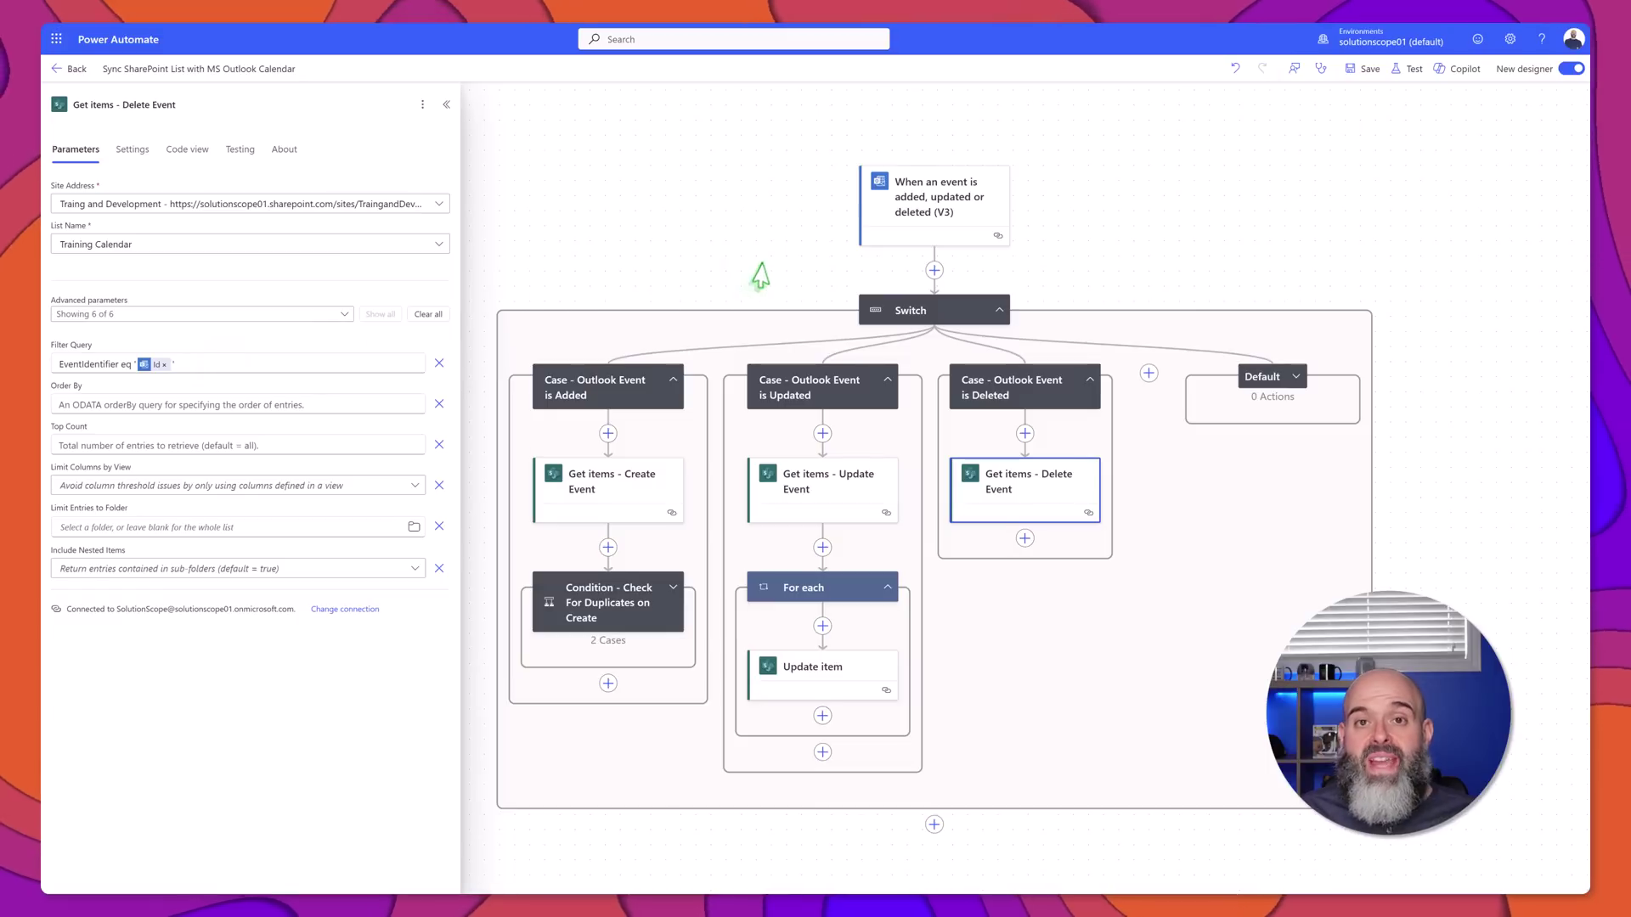
Add a SharePoint Delete item action for Training Calendar to the Outlook Event is Deleted case, using the ID from Get items - Delete Event
left_click(1025, 538)
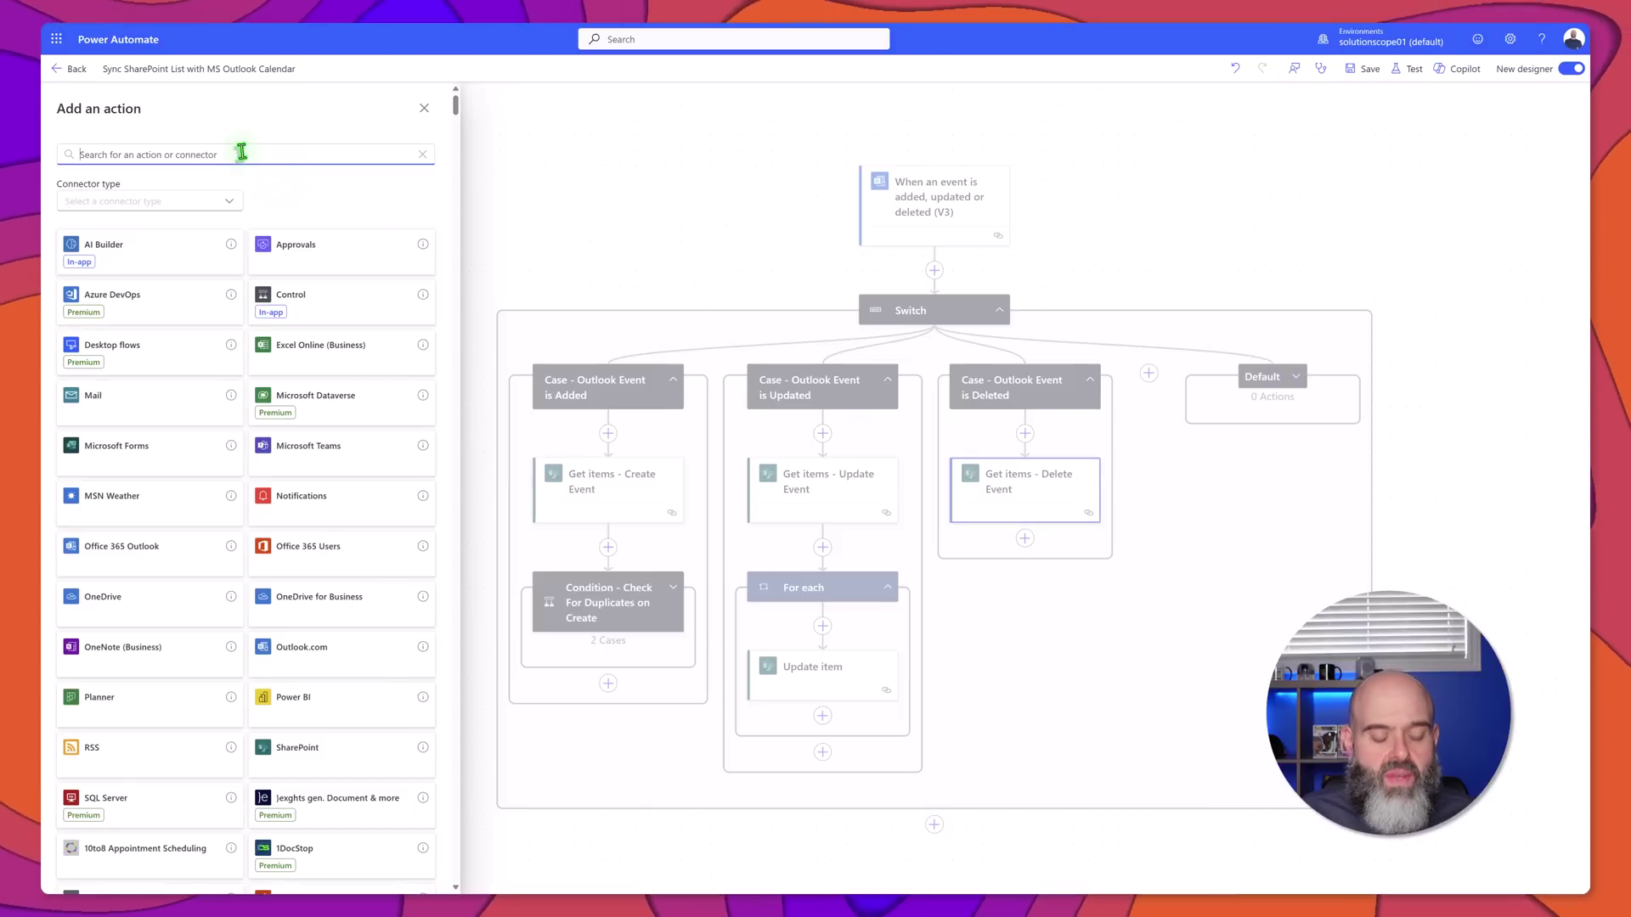
type("delete item")
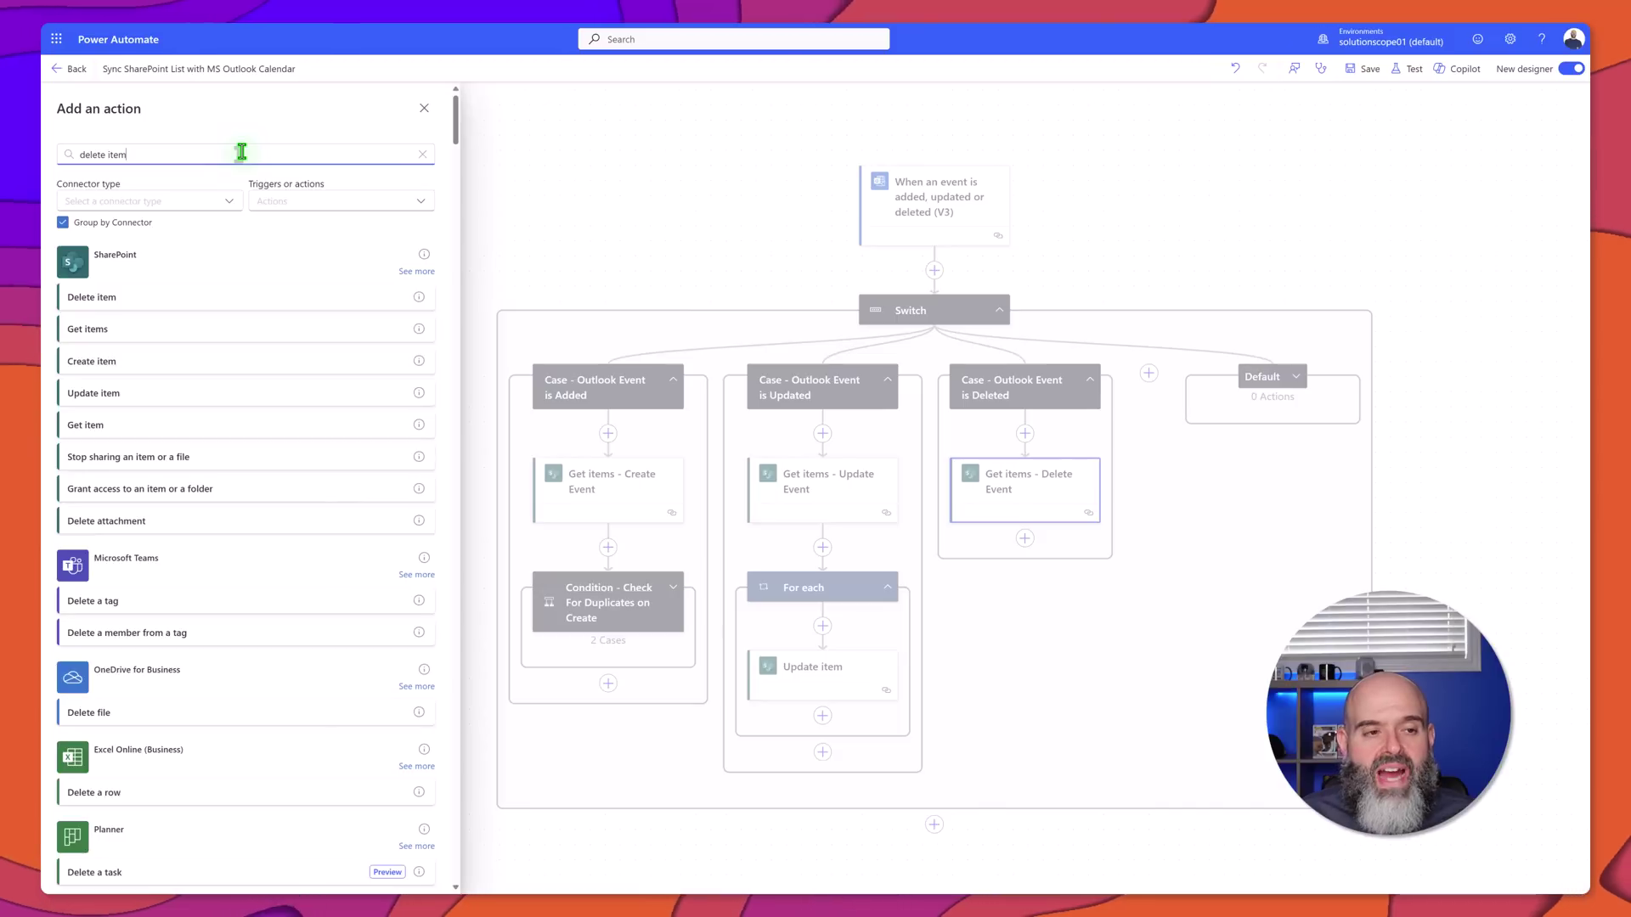
left_click(134, 299)
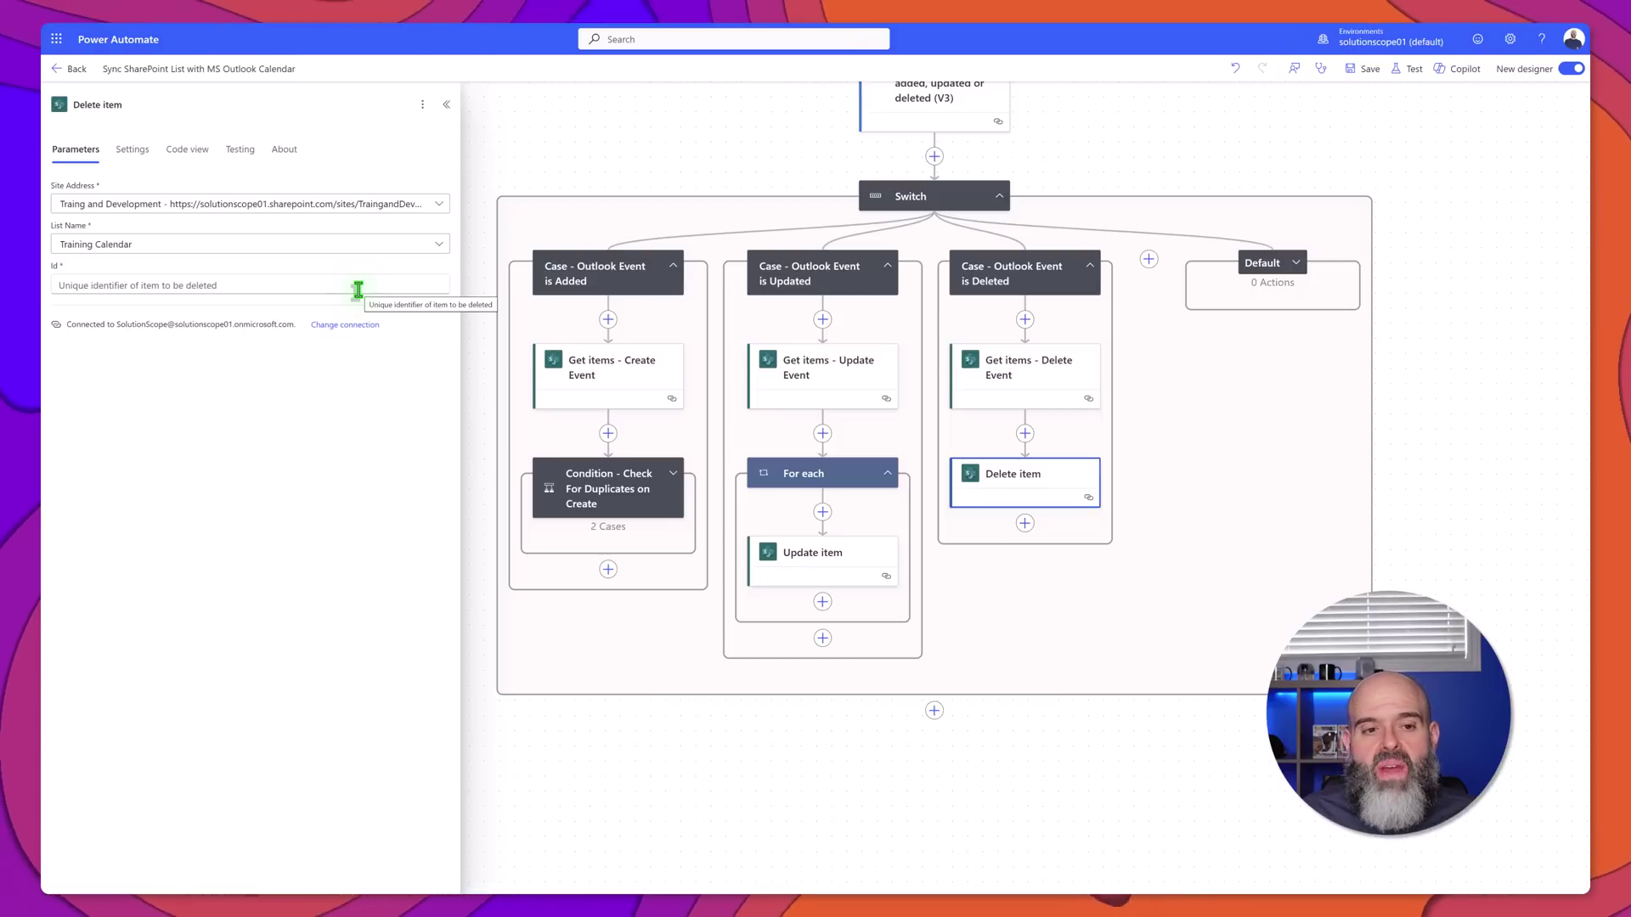
left_click(357, 289)
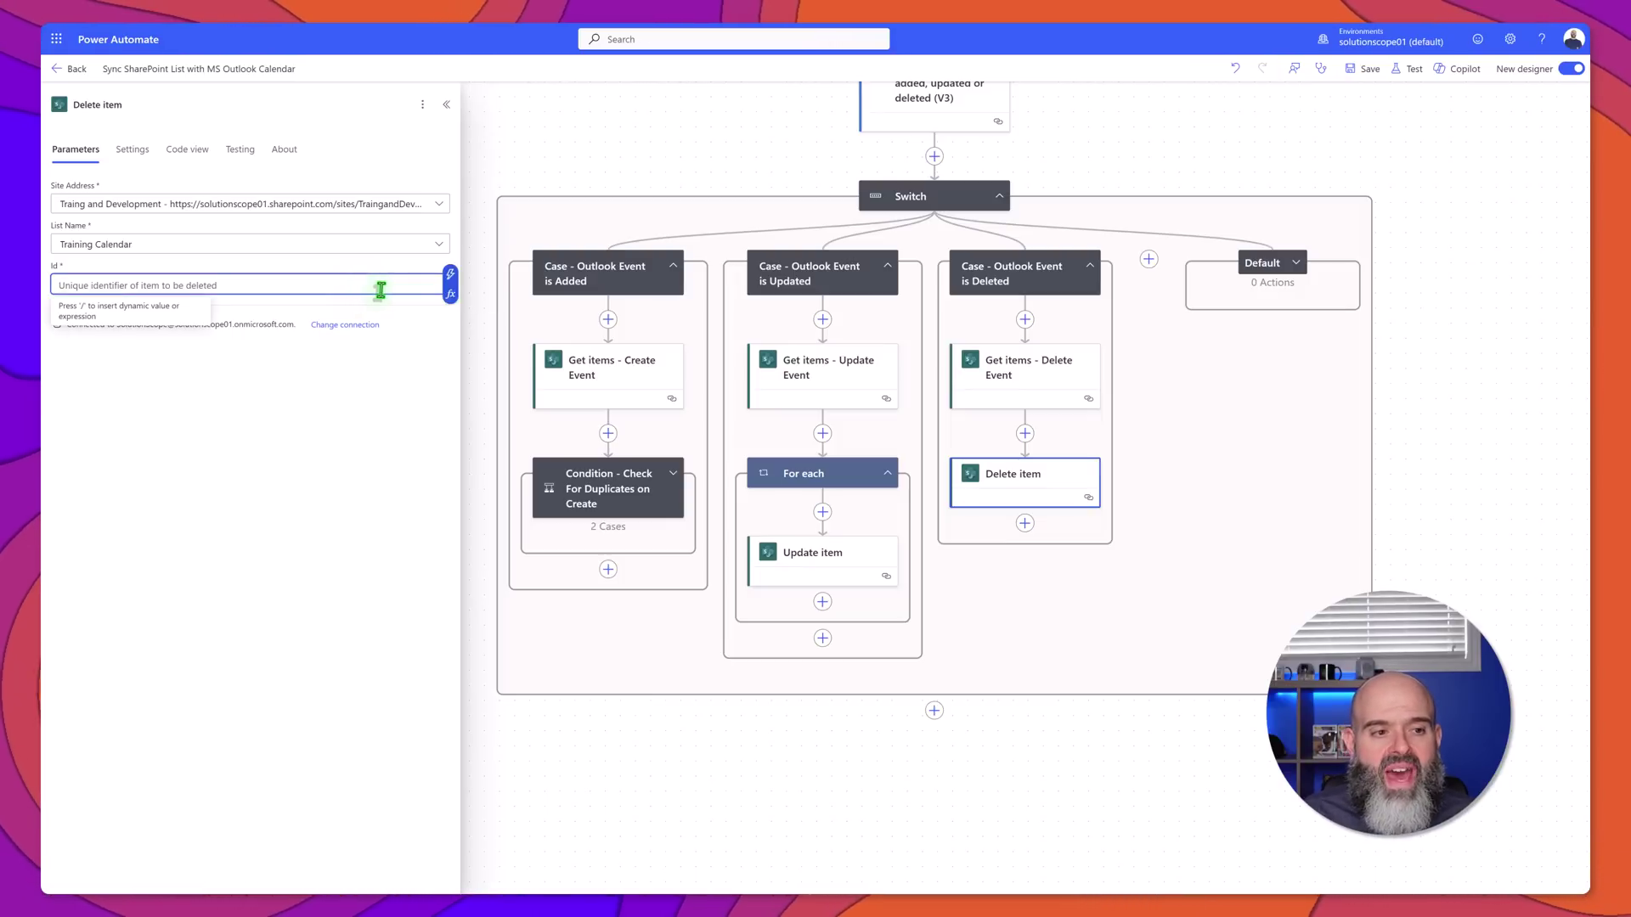
left_click(450, 281)
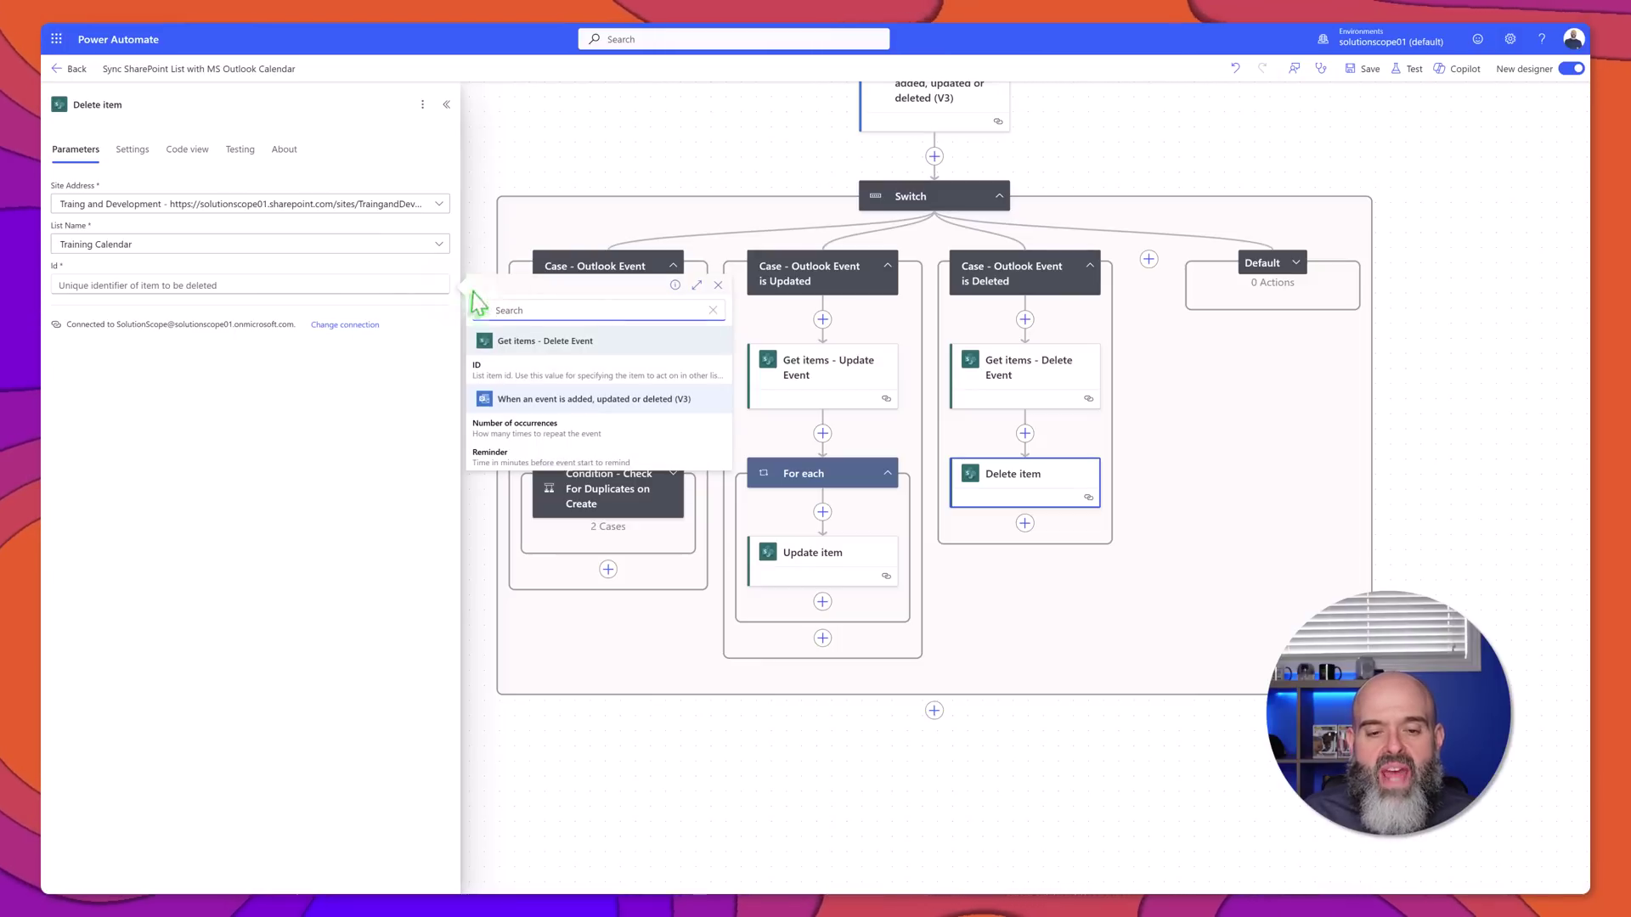
left_click(574, 374)
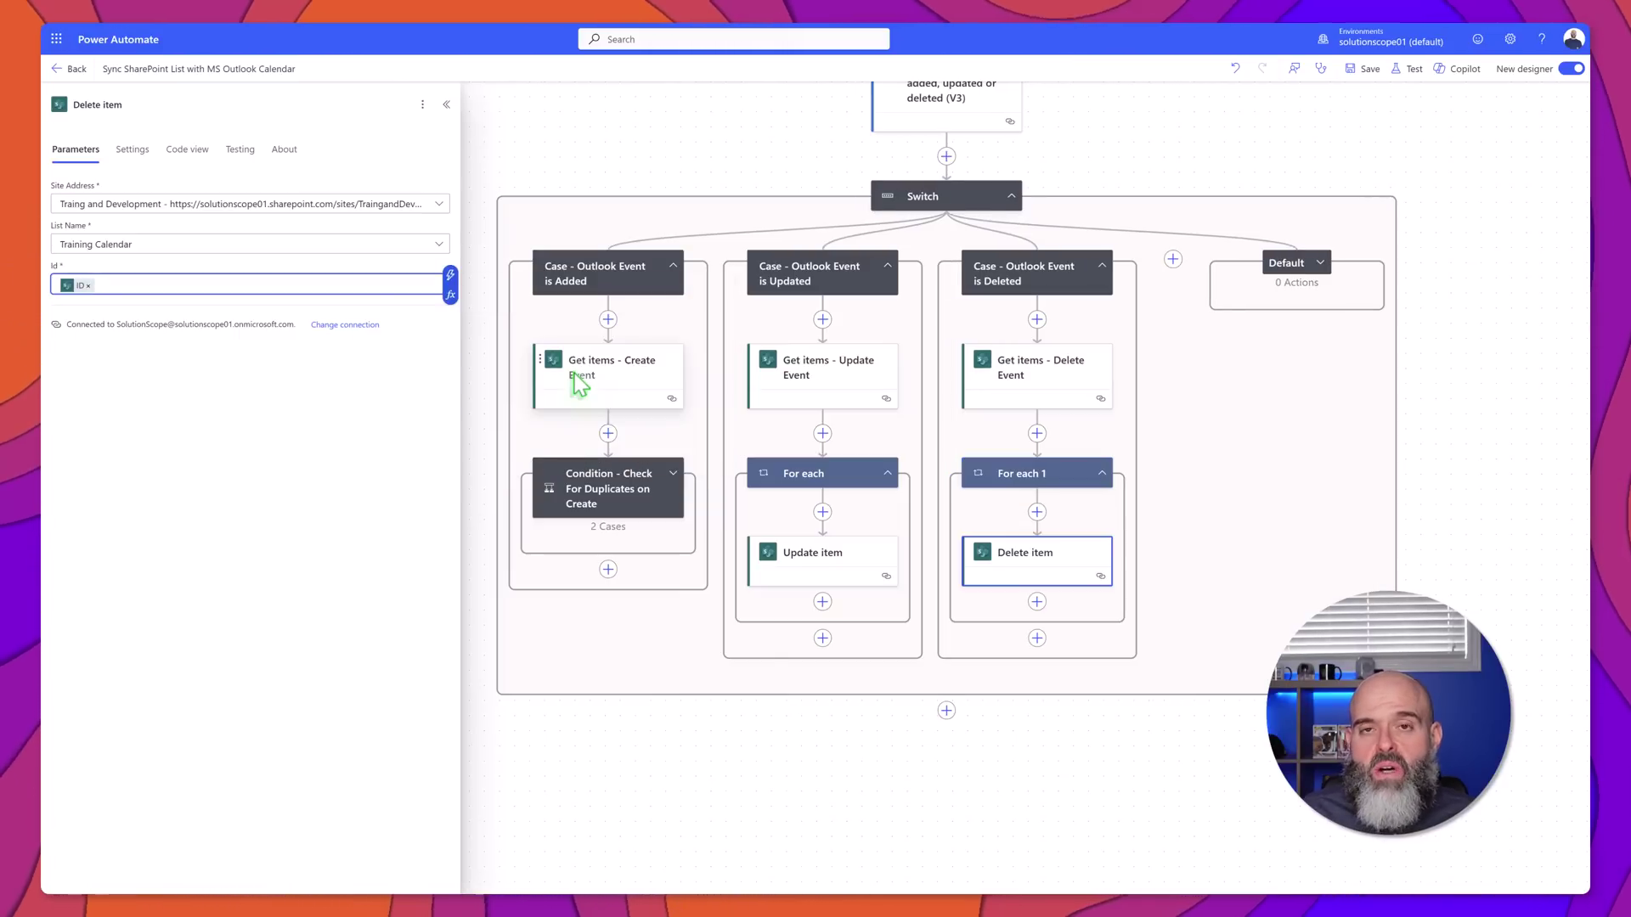
left_click(1111, 146)
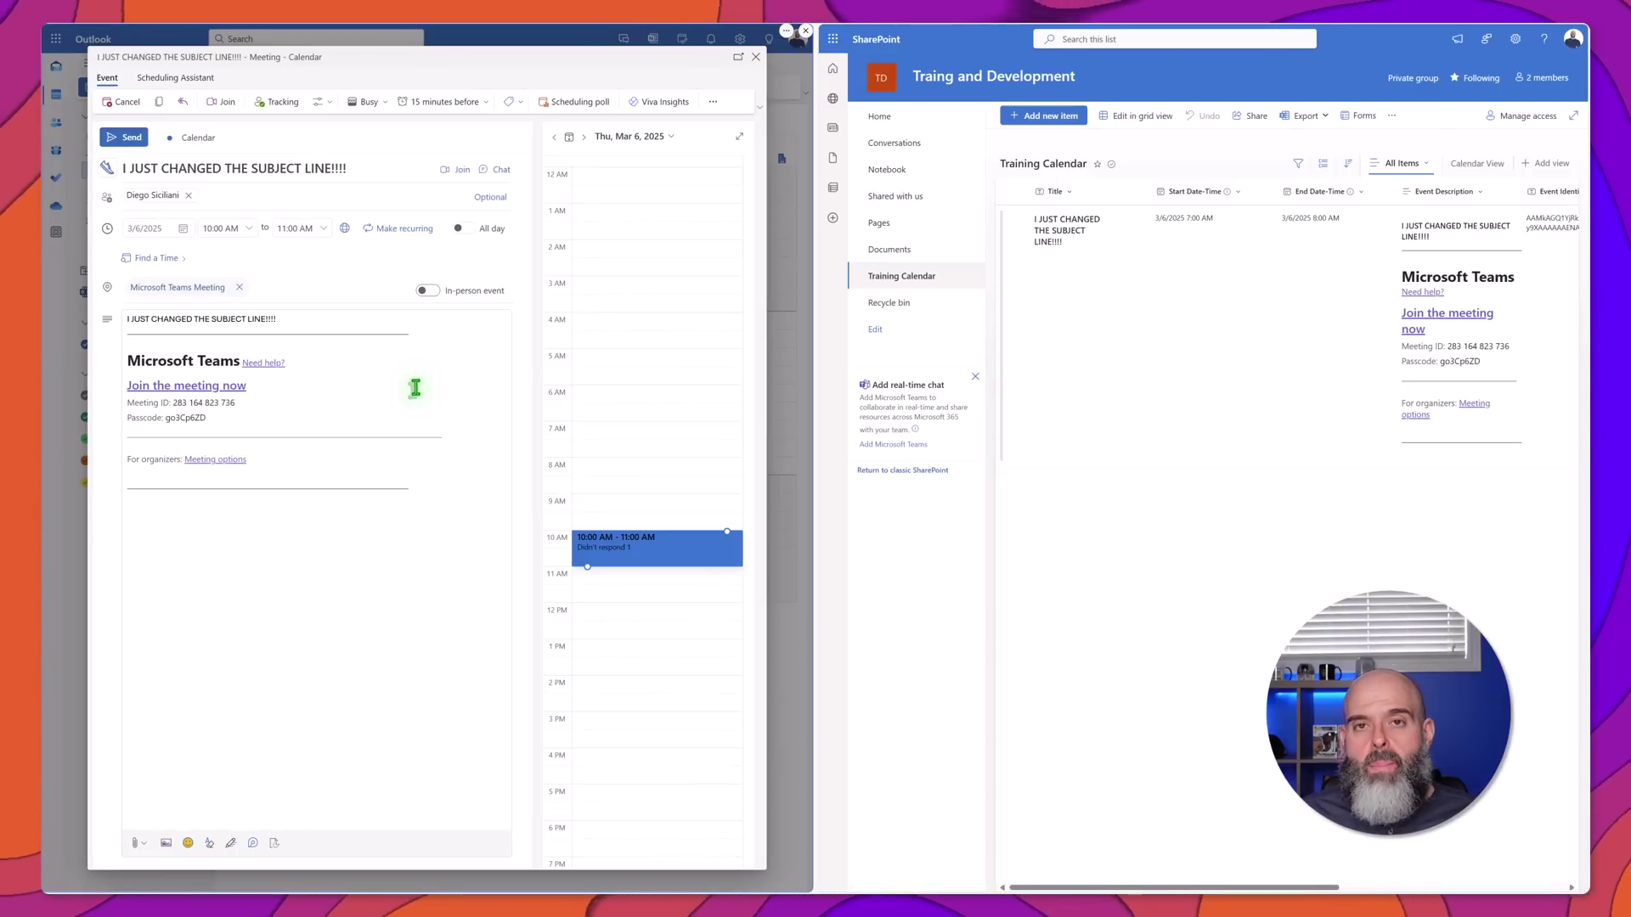
Cancel the "I JUST CHANGED THE SUBJECT LINE!!!!" meeting in Outlook, send the cancellation and refresh the SharePoint Training Calendar list
left_click(121, 102)
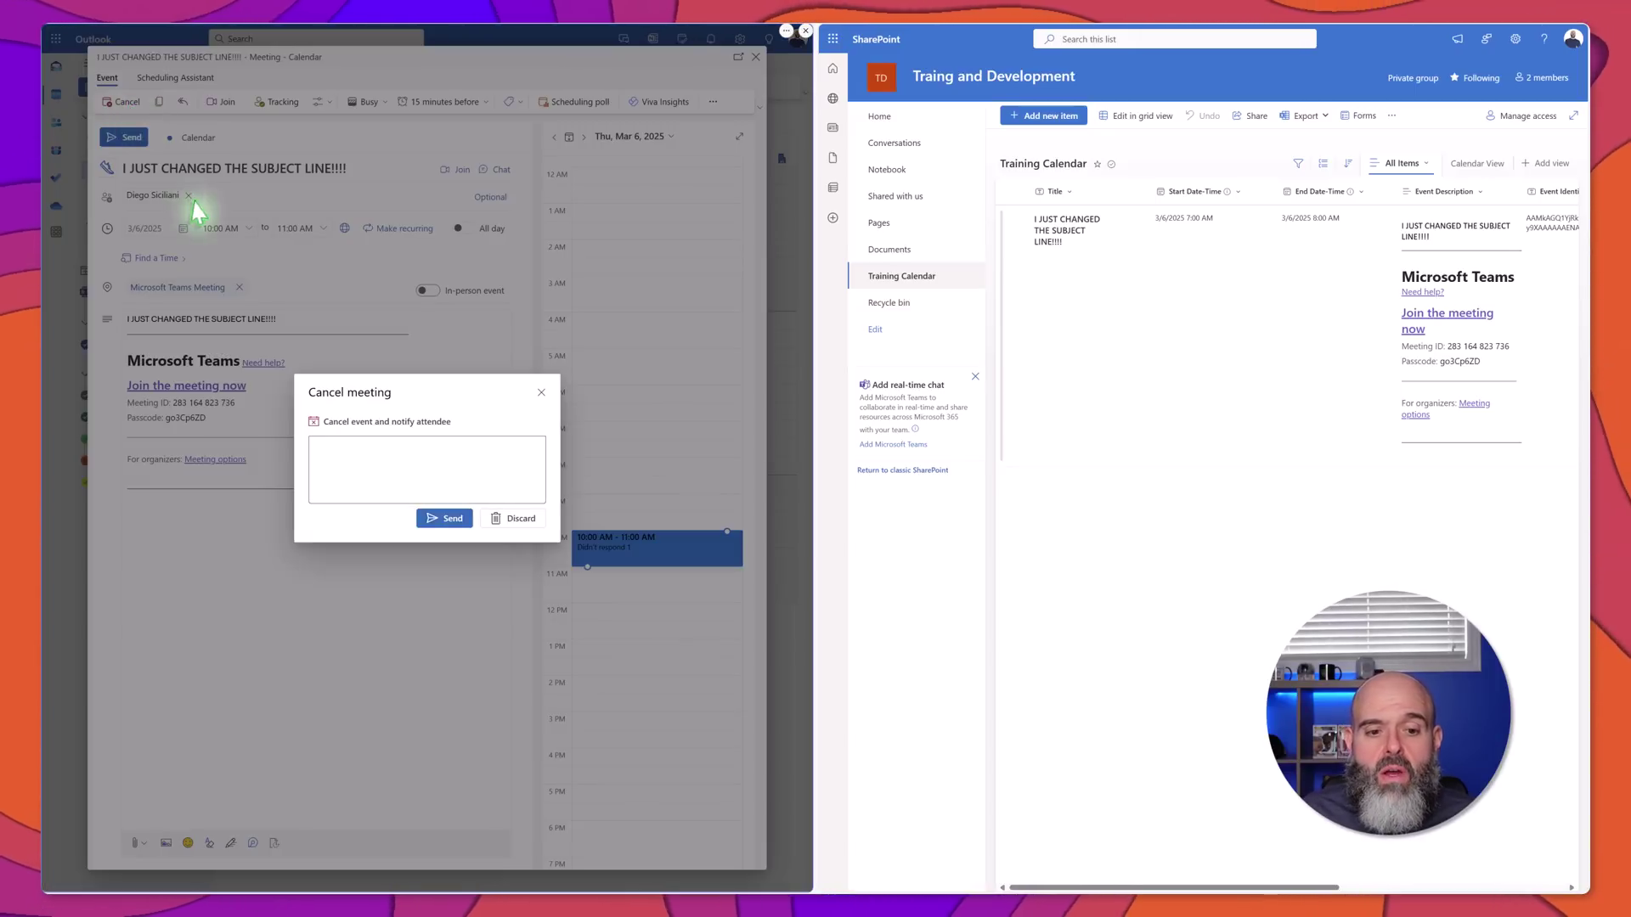
left_click(438, 519)
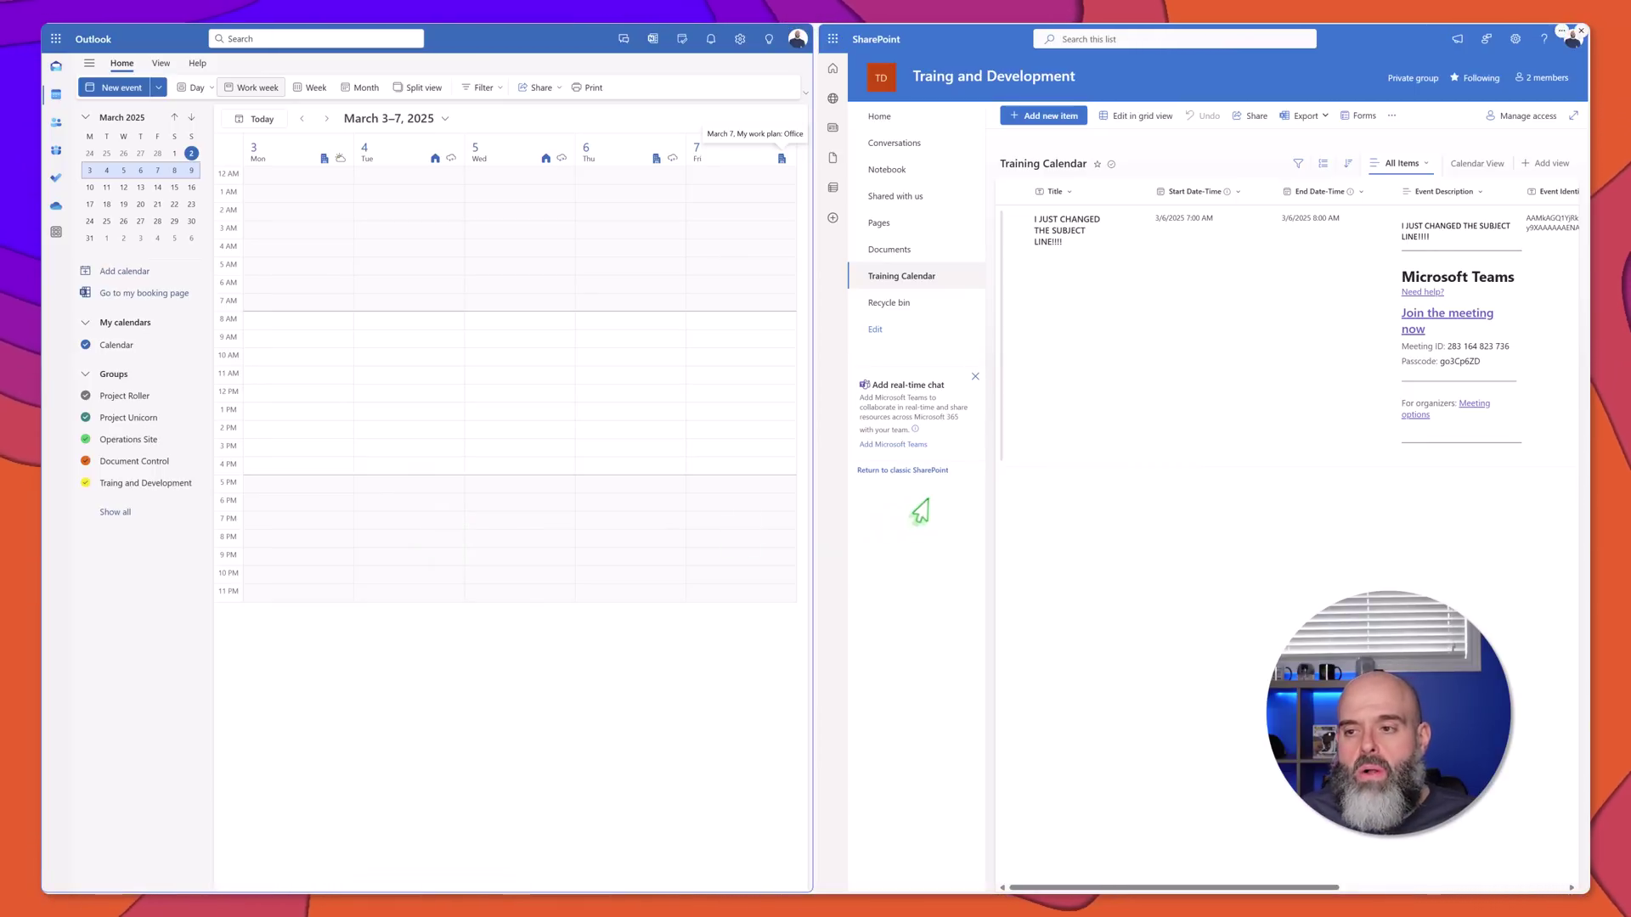
right_click(1213, 152)
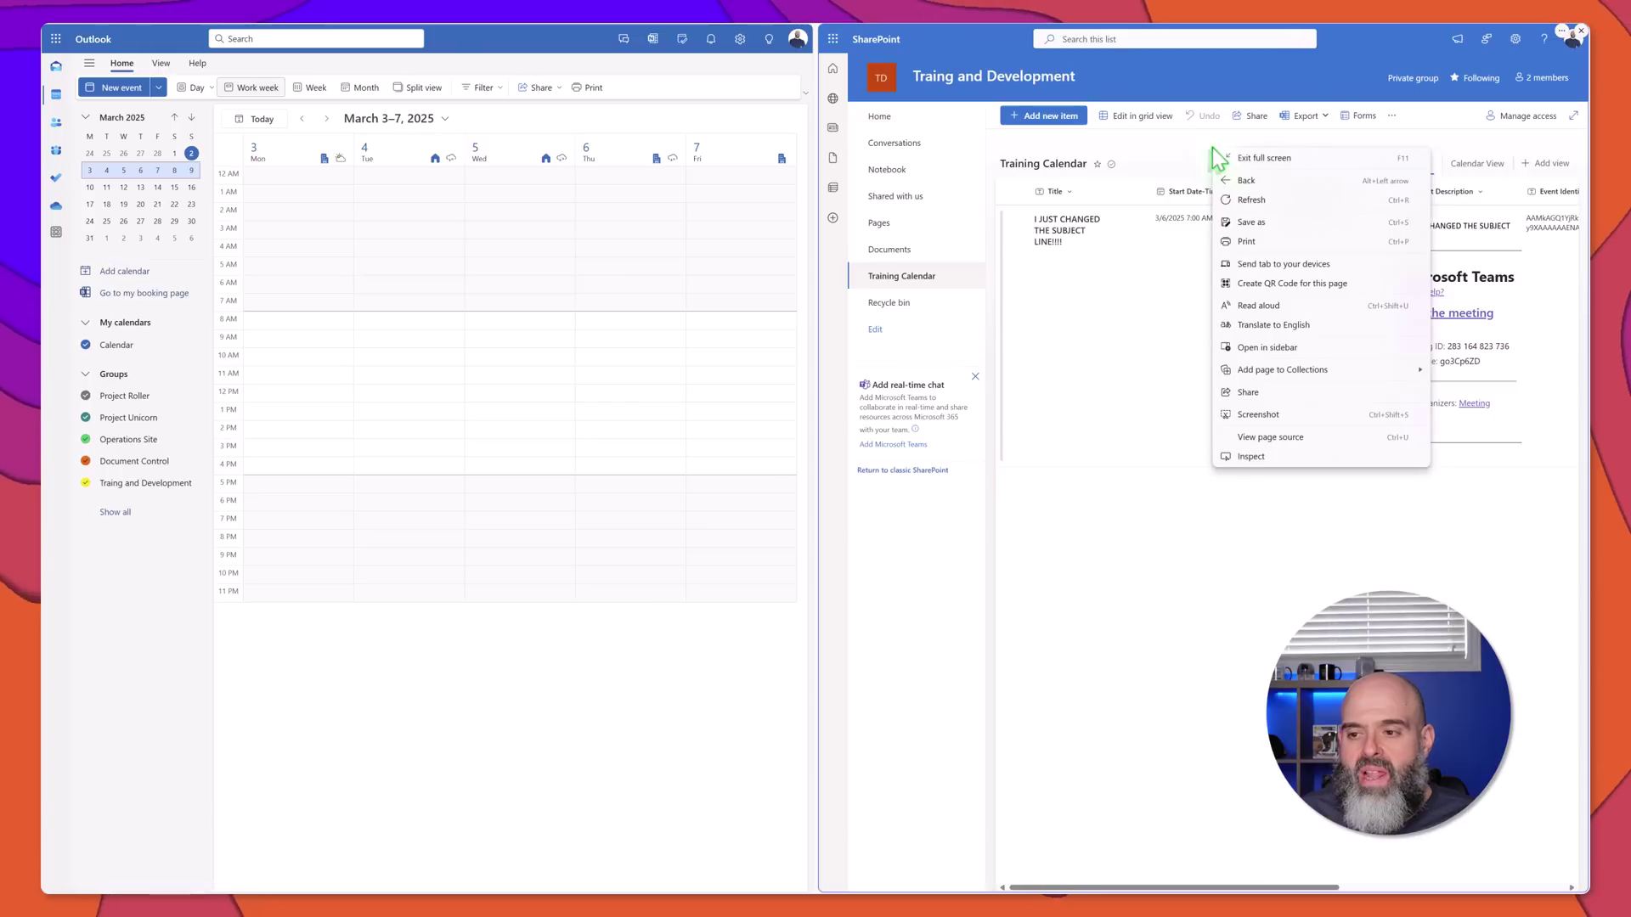
key("Escape")
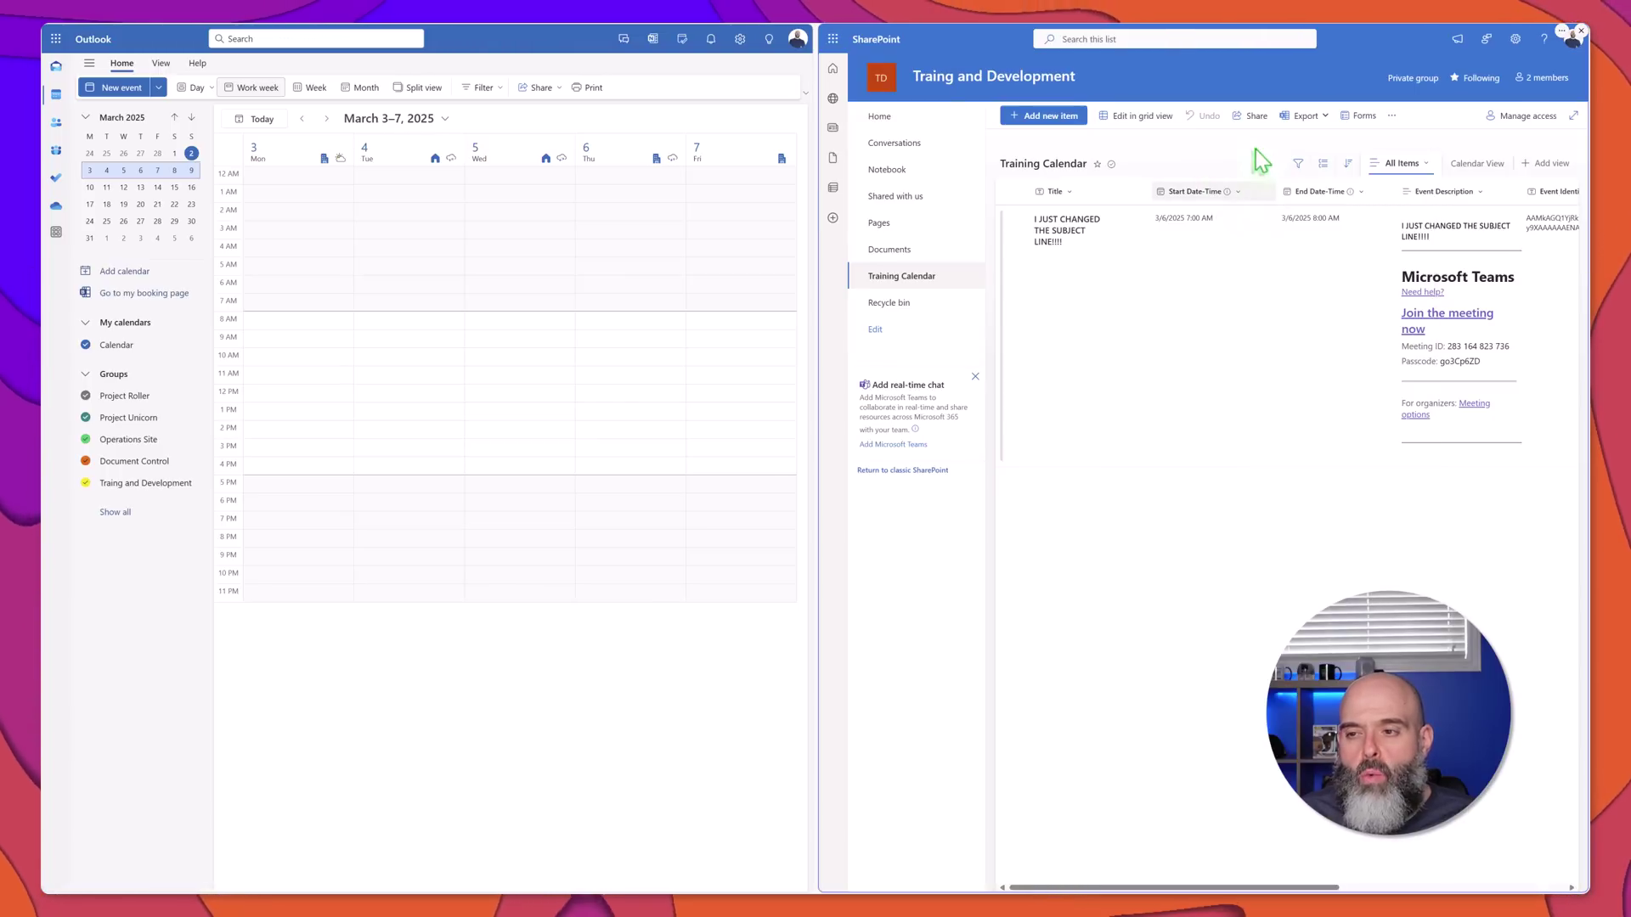
key("F5")
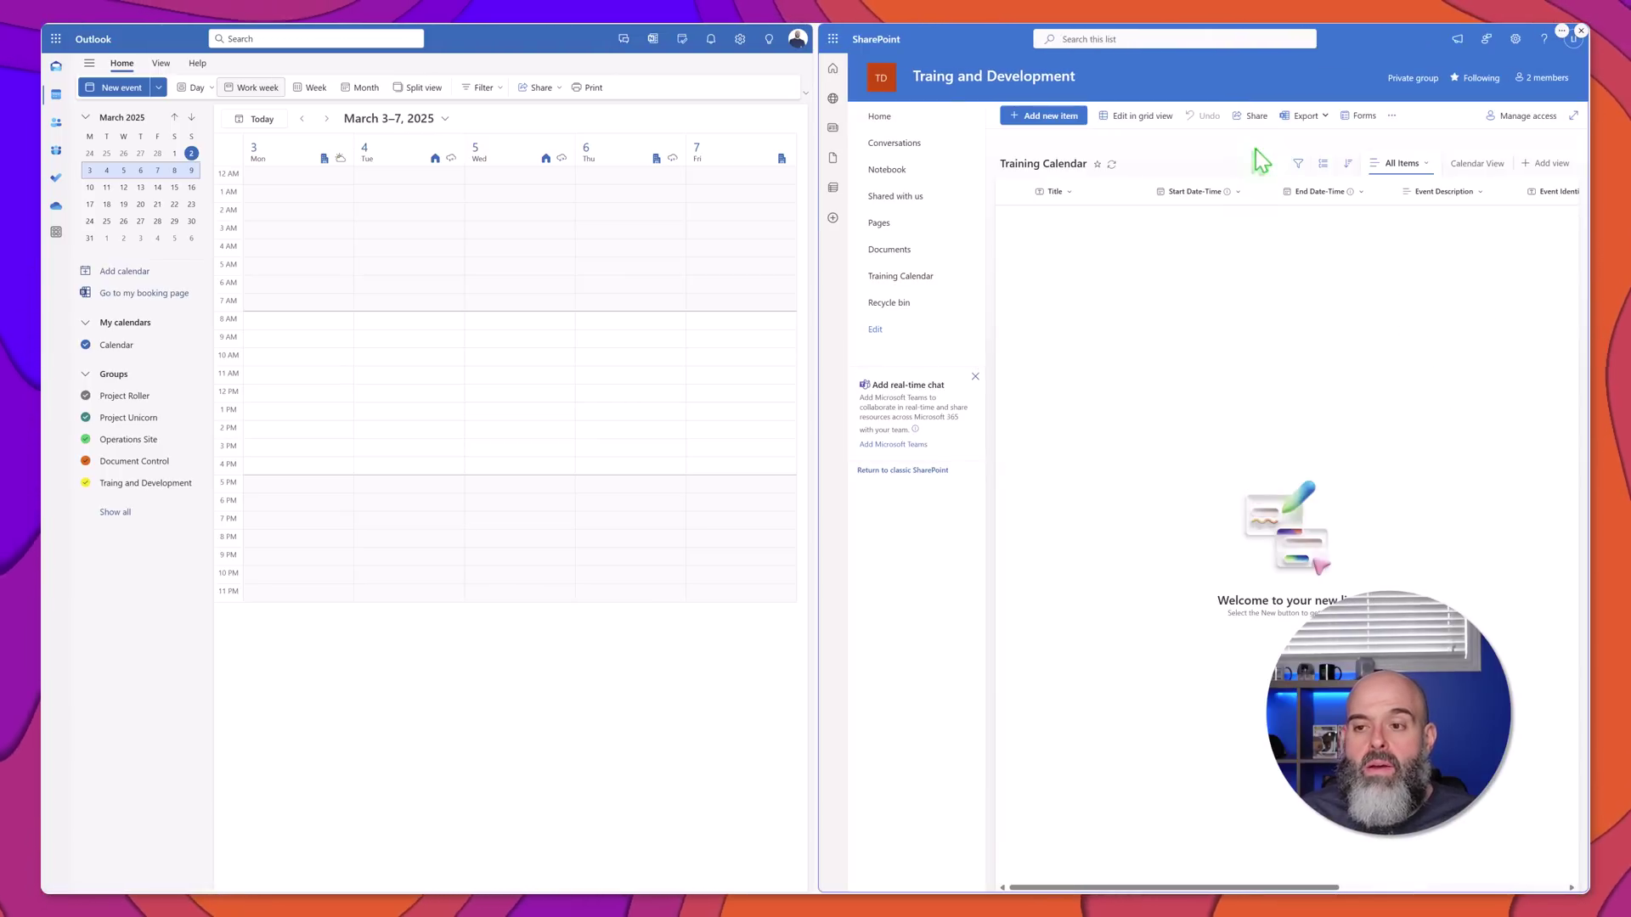